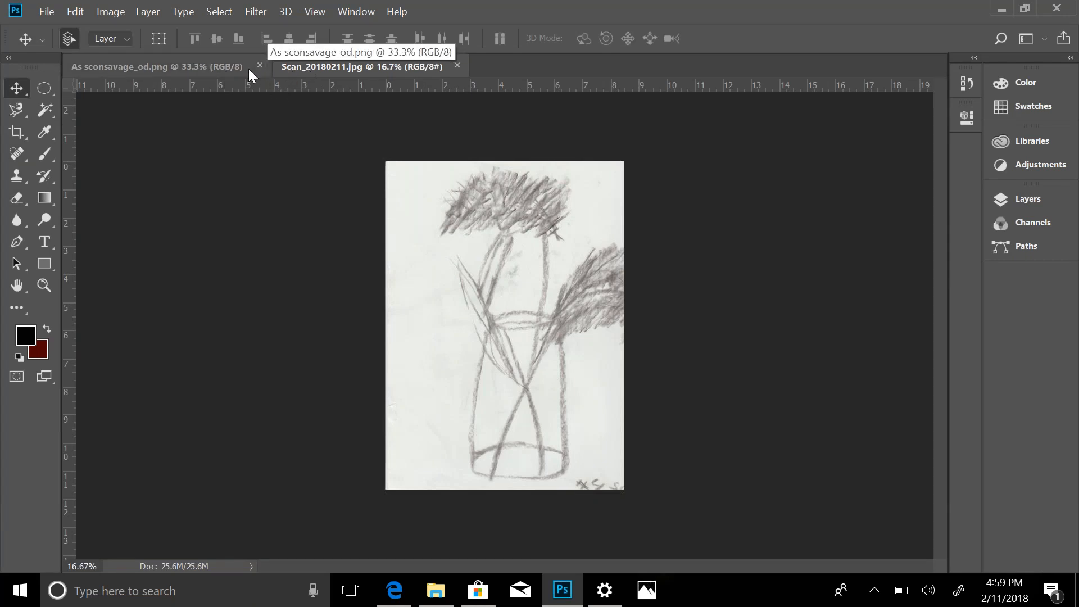
# Step: Float all open documents in separate windows and arrange the two drawings side by side
pyautogui.click(193, 66)
pyautogui.click(294, 65)
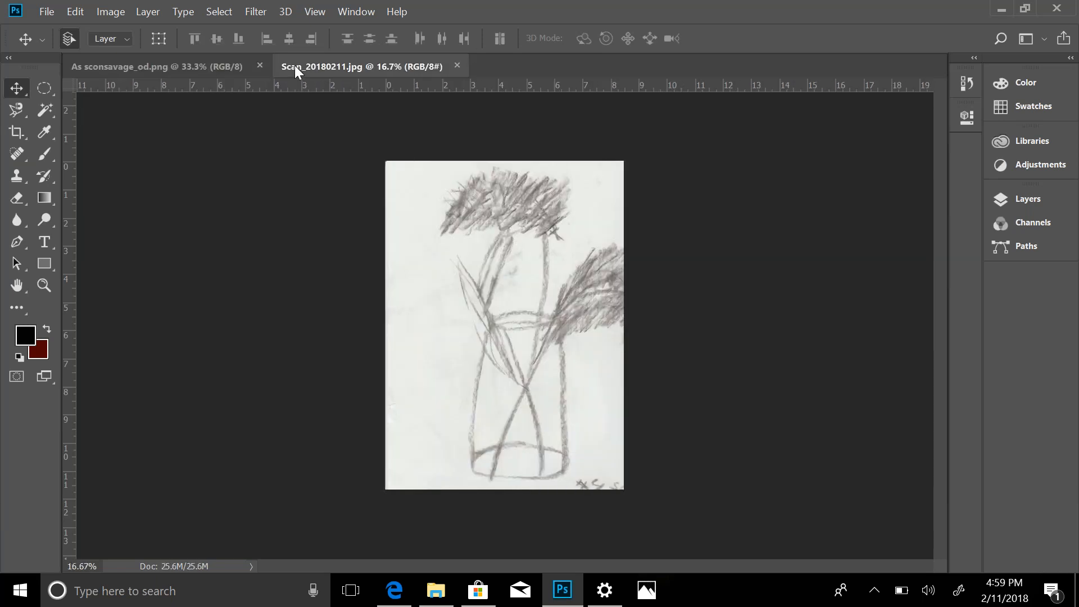
pyautogui.click(362, 10)
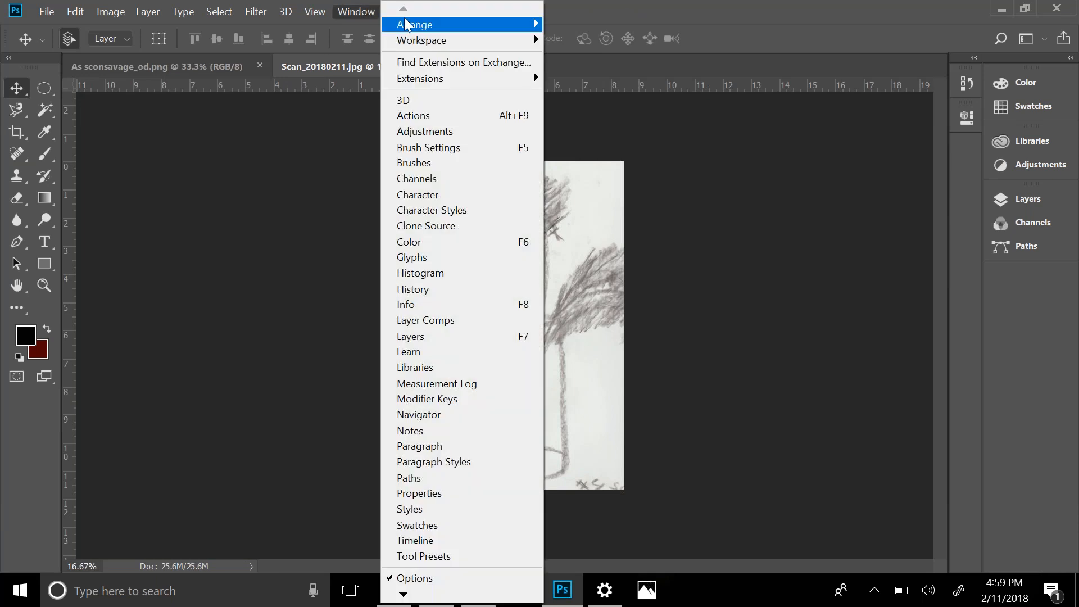
pyautogui.moveTo(409, 23)
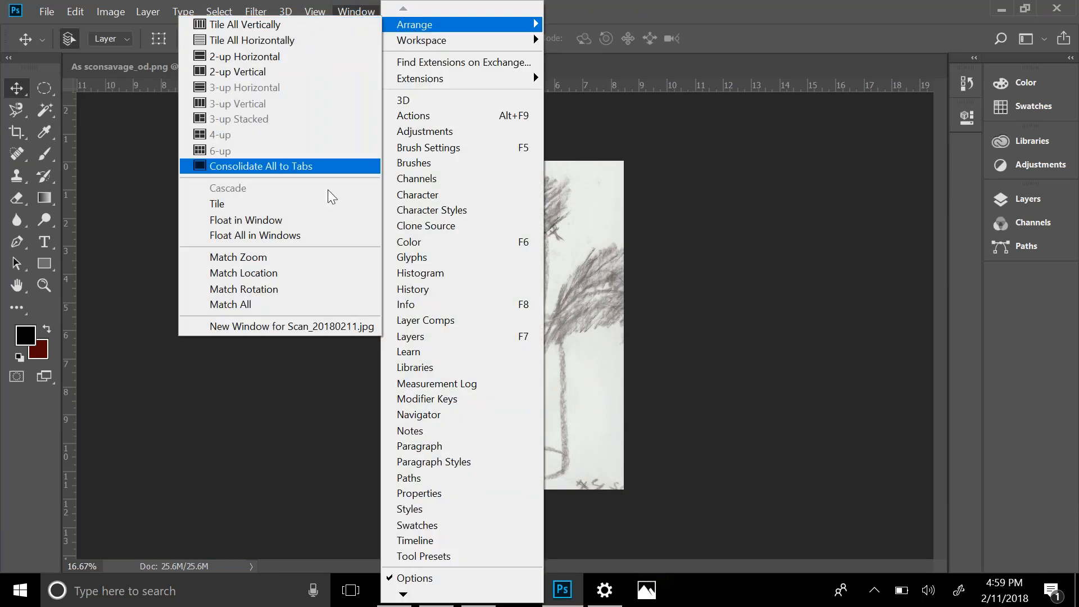
pyautogui.click(315, 235)
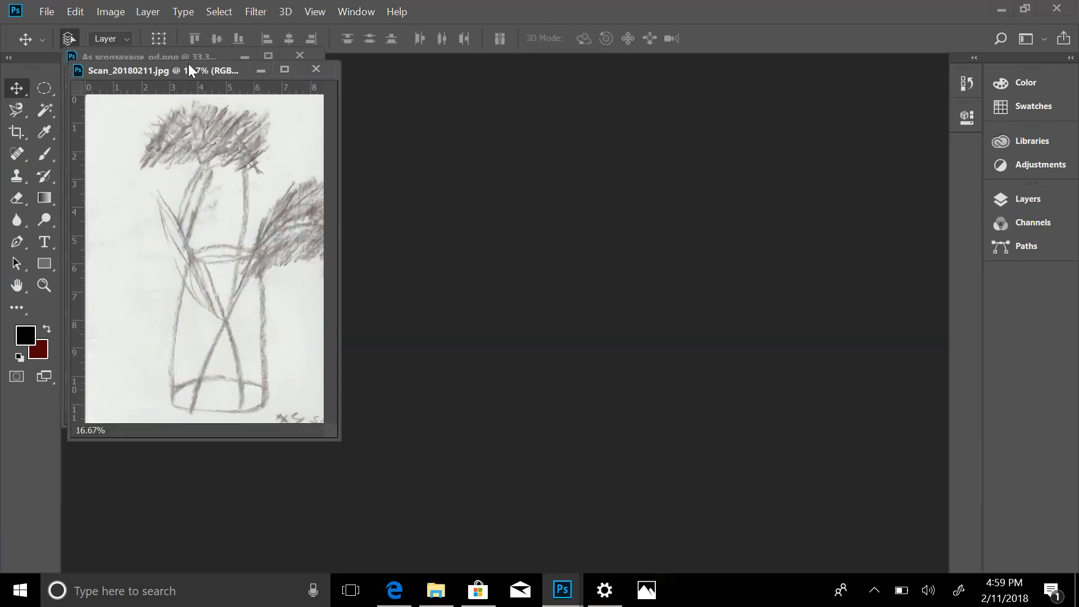
pyautogui.moveTo(188, 67); pyautogui.dragTo(552, 117)
pyautogui.moveTo(187, 60); pyautogui.dragTo(233, 102)
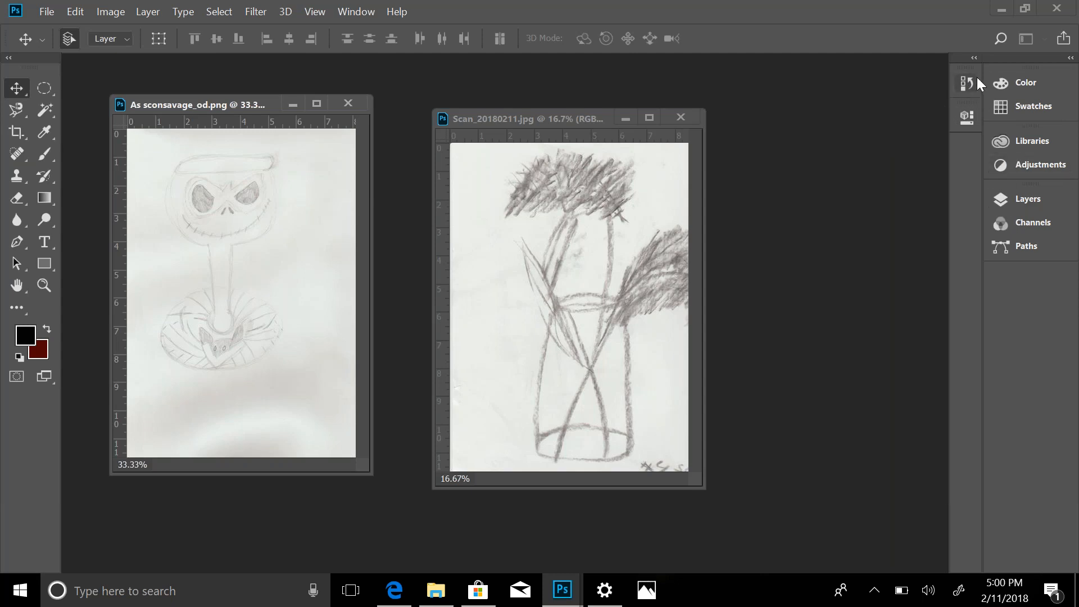
# Step: Merge the History and Properties panels into the main panel group and re-dock the group at the window edge
pyautogui.moveTo(964, 60); pyautogui.dragTo(895, 130)
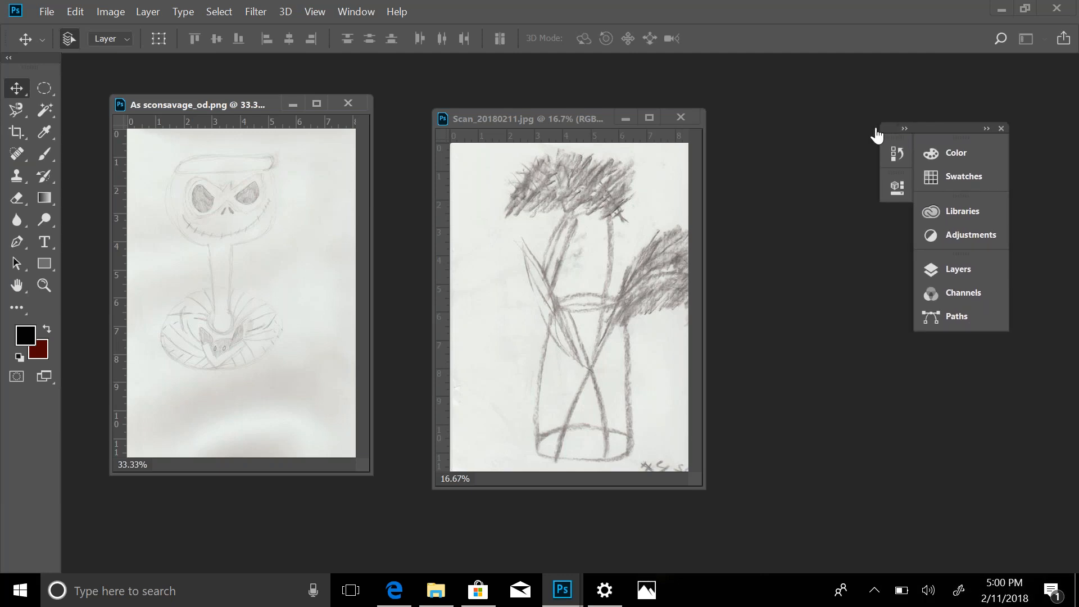
pyautogui.moveTo(879, 145); pyautogui.dragTo(950, 333)
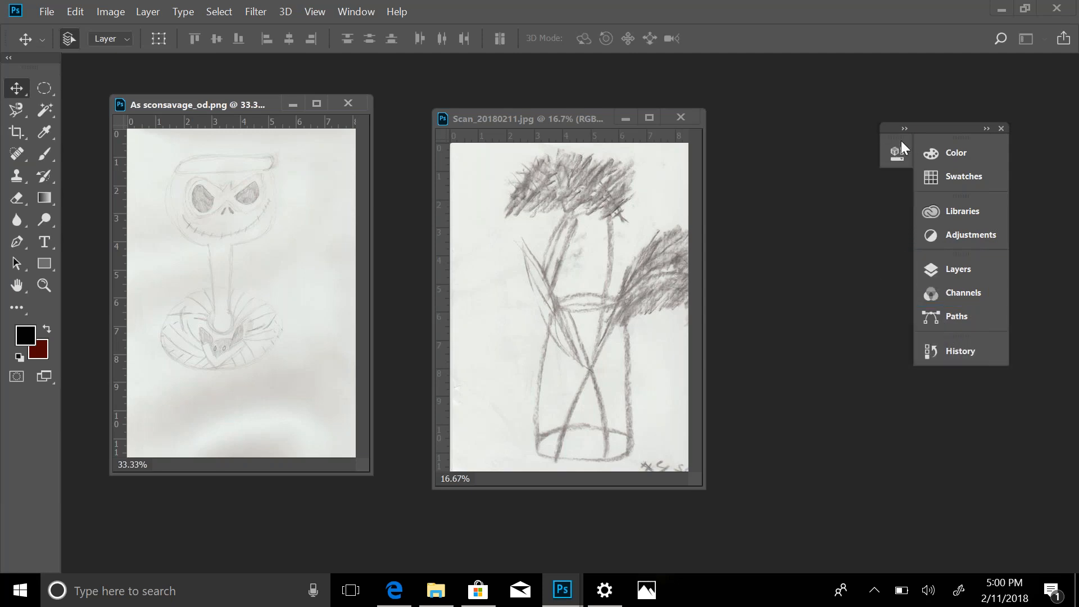
pyautogui.moveTo(923, 354); pyautogui.dragTo(952, 365)
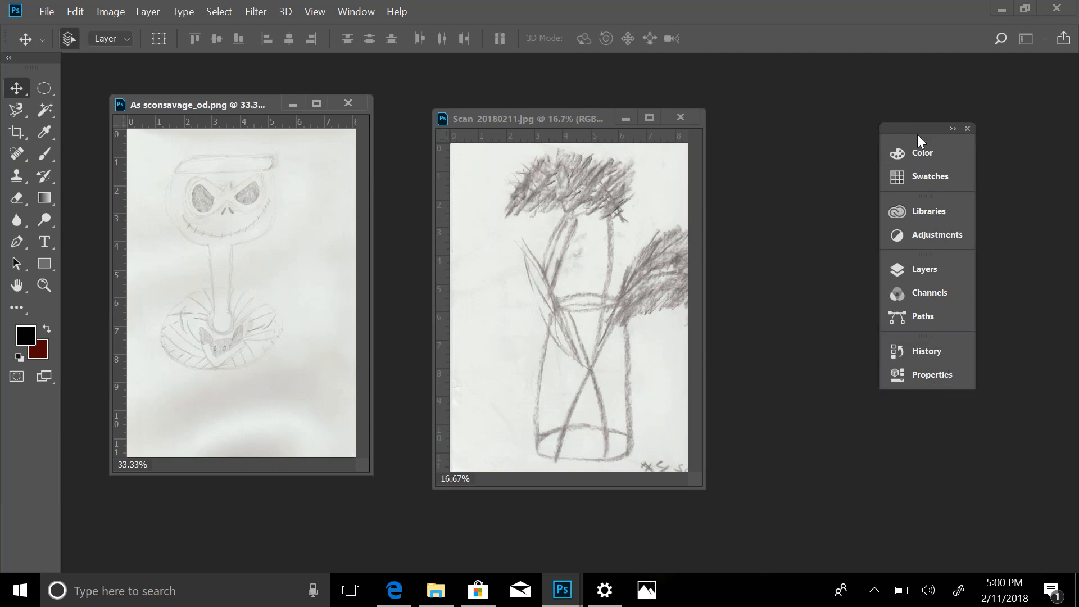
pyautogui.moveTo(918, 129); pyautogui.dragTo(1029, 59)
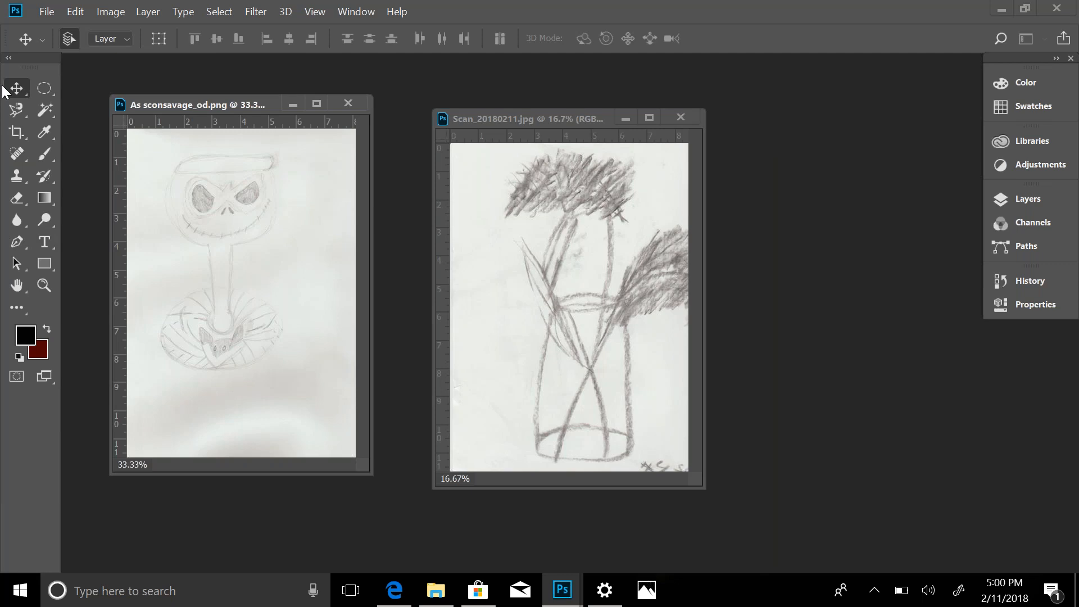
# Step: Toggle the toolbar to a single column and back, and shrink the docked panels to icons only
pyautogui.click(22, 59)
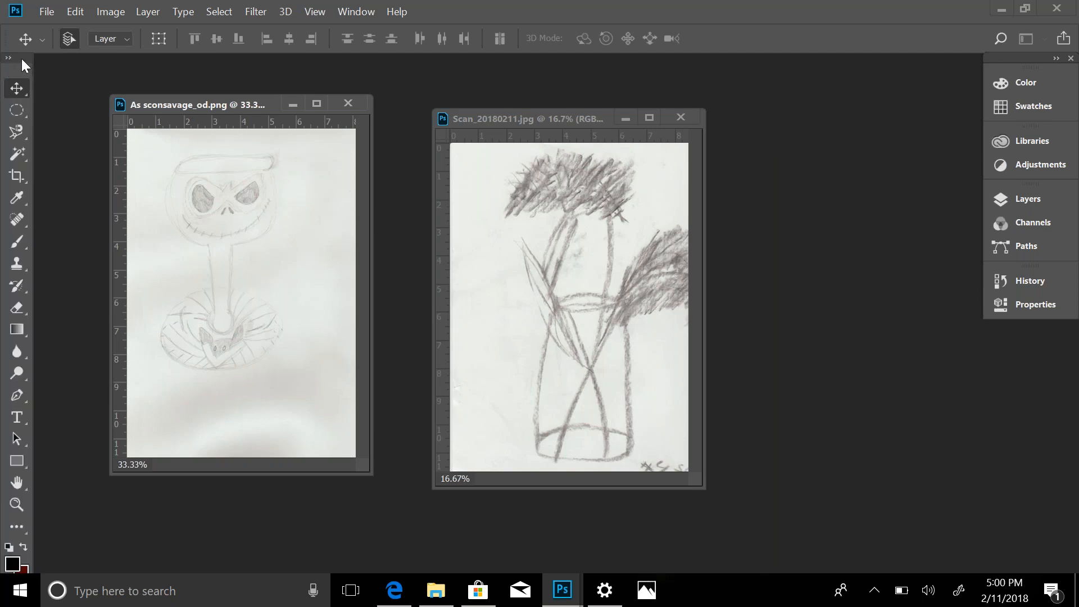
pyautogui.click(21, 58)
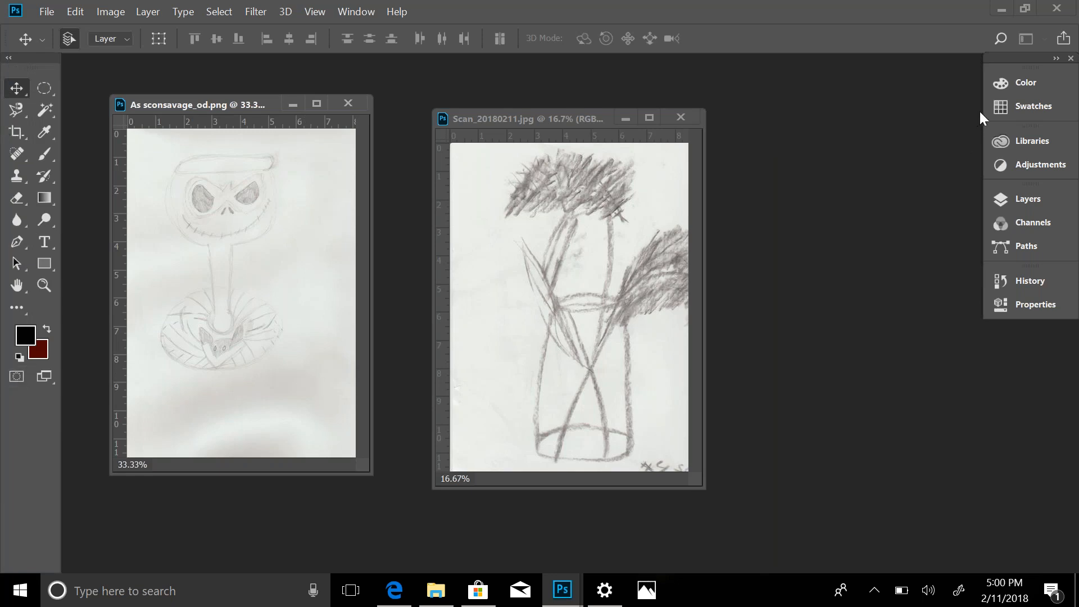
pyautogui.moveTo(982, 110); pyautogui.dragTo(1027, 109)
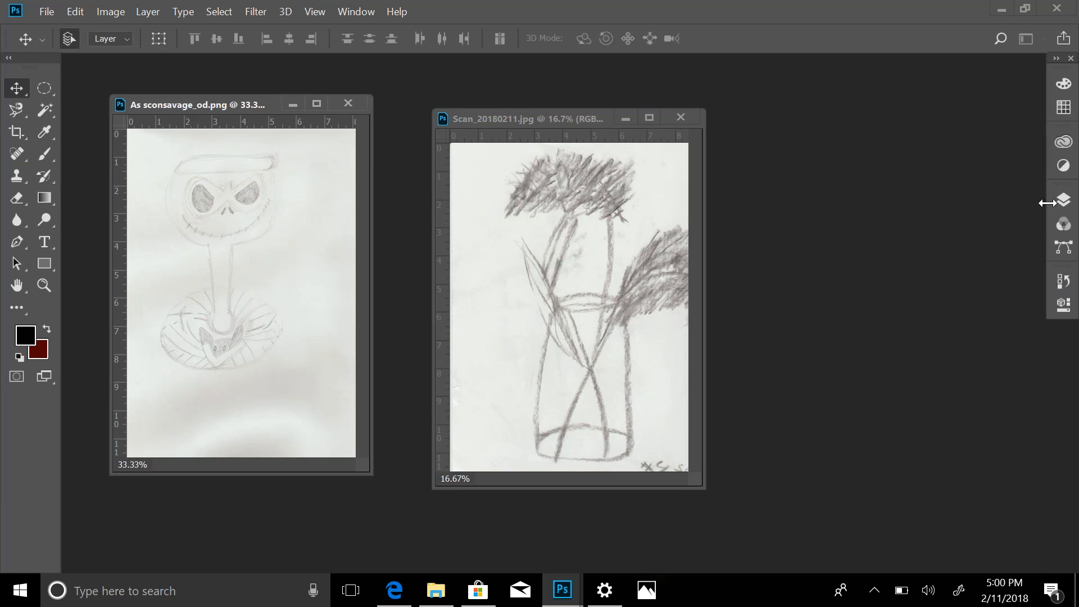
# Step: Look through the Layers, Swatches, Color and Libraries panels from their collapsed icons
pyautogui.click(1068, 201)
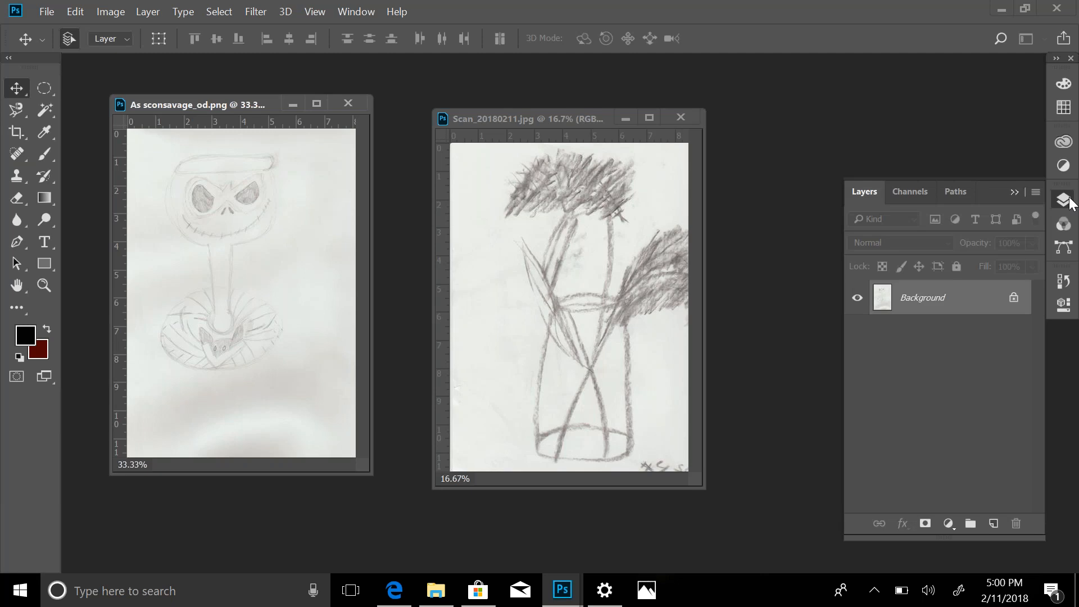
pyautogui.click(1068, 202)
pyautogui.click(1063, 108)
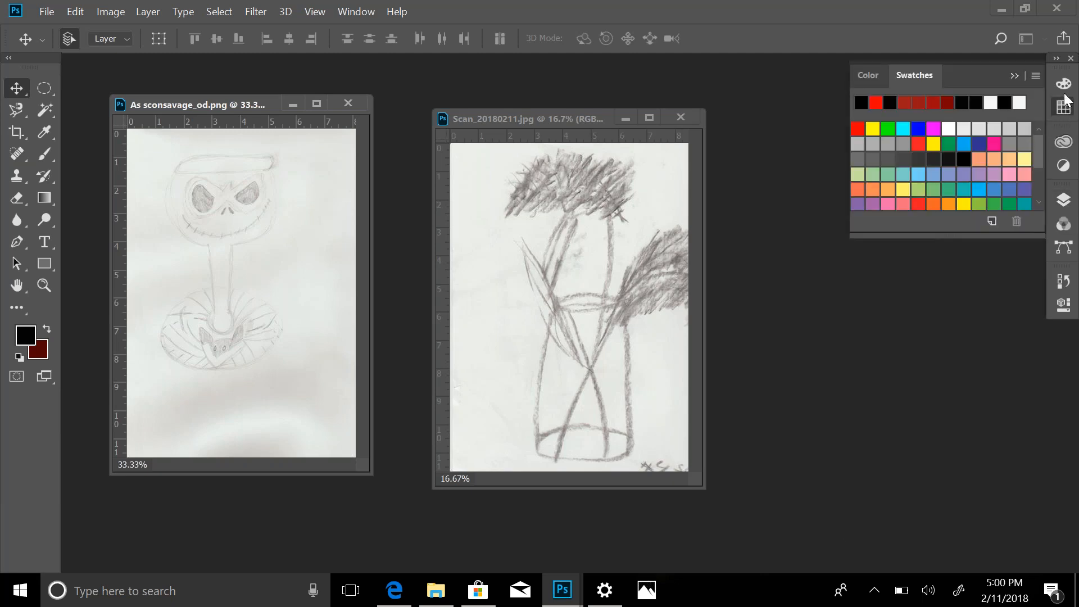
pyautogui.click(1064, 88)
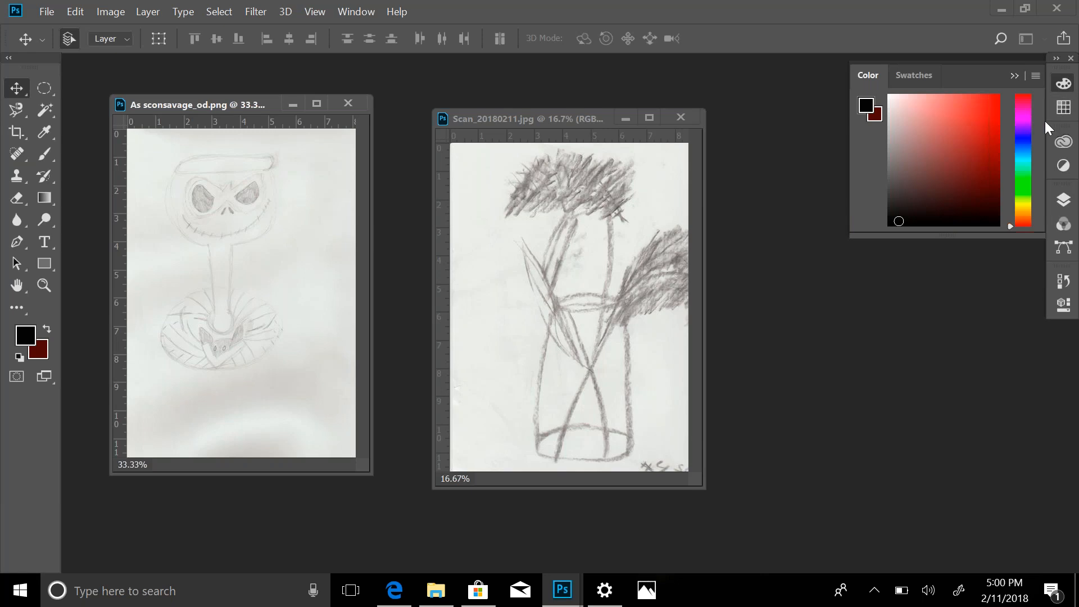
pyautogui.click(1064, 108)
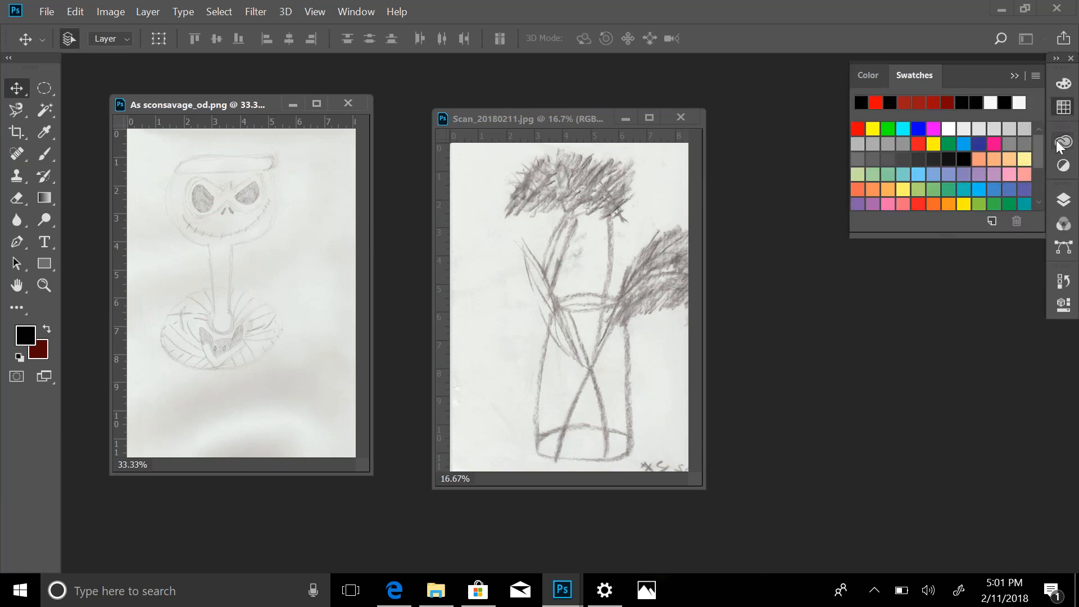
pyautogui.click(1063, 141)
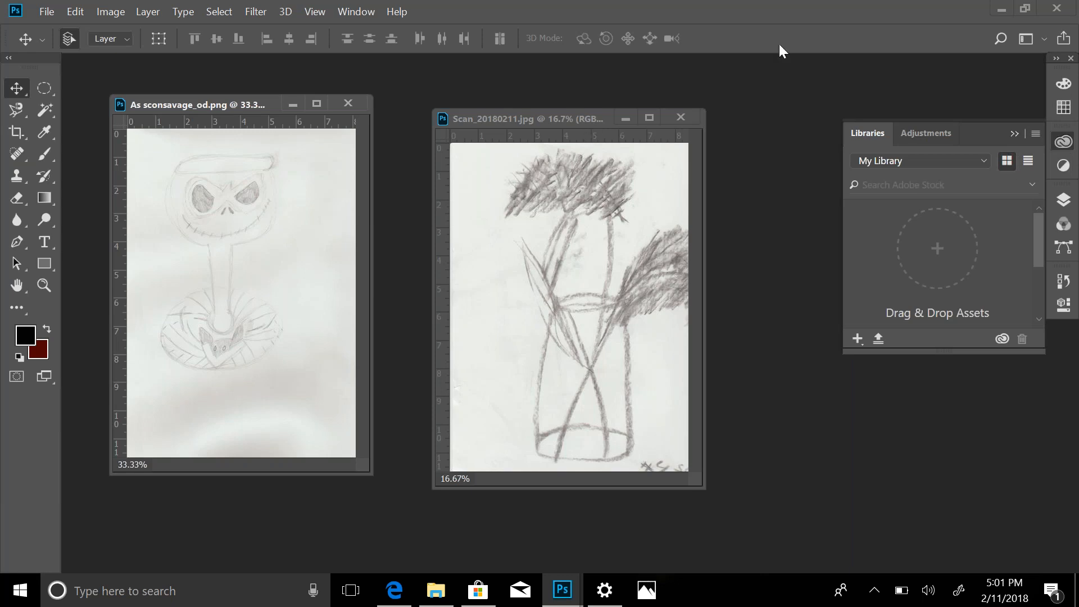
# Step: Detach and close the Libraries panel, and collapse the remaining Adjustments panel
pyautogui.moveTo(879, 134); pyautogui.dragTo(780, 217)
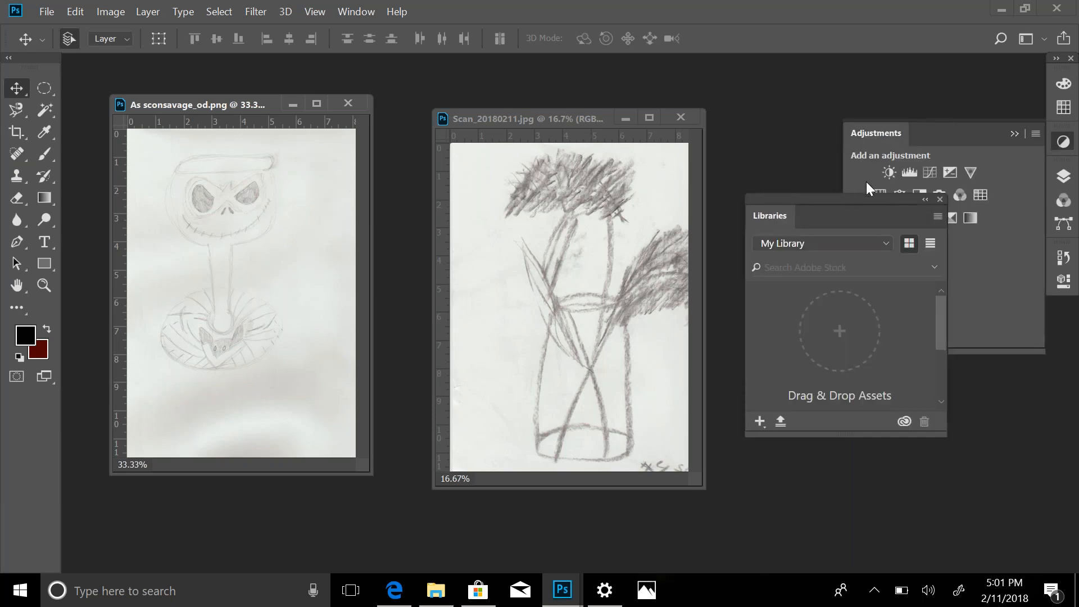
pyautogui.click(939, 199)
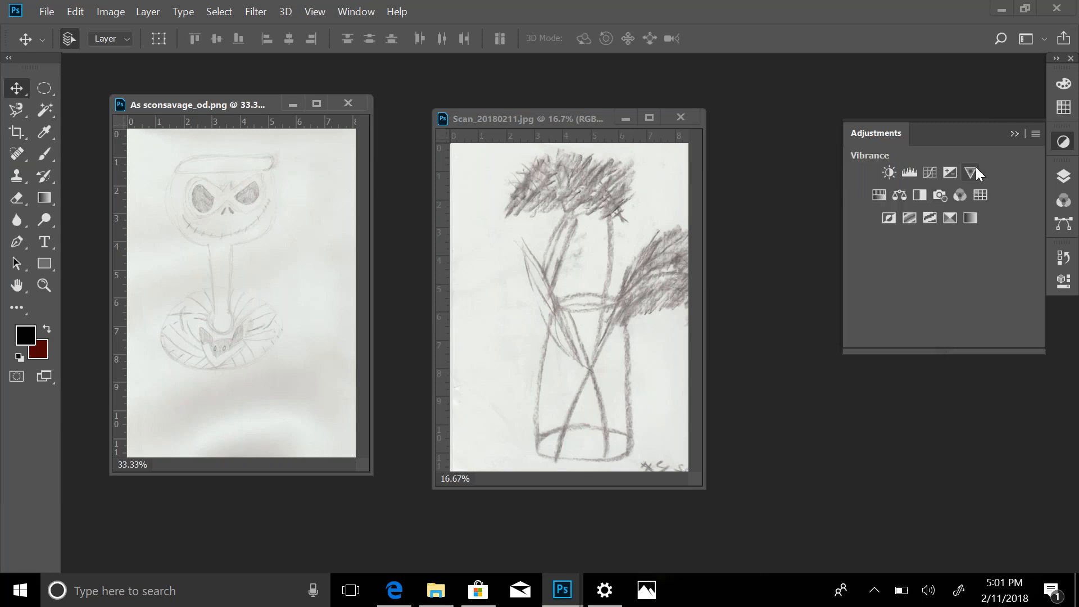
pyautogui.click(1010, 133)
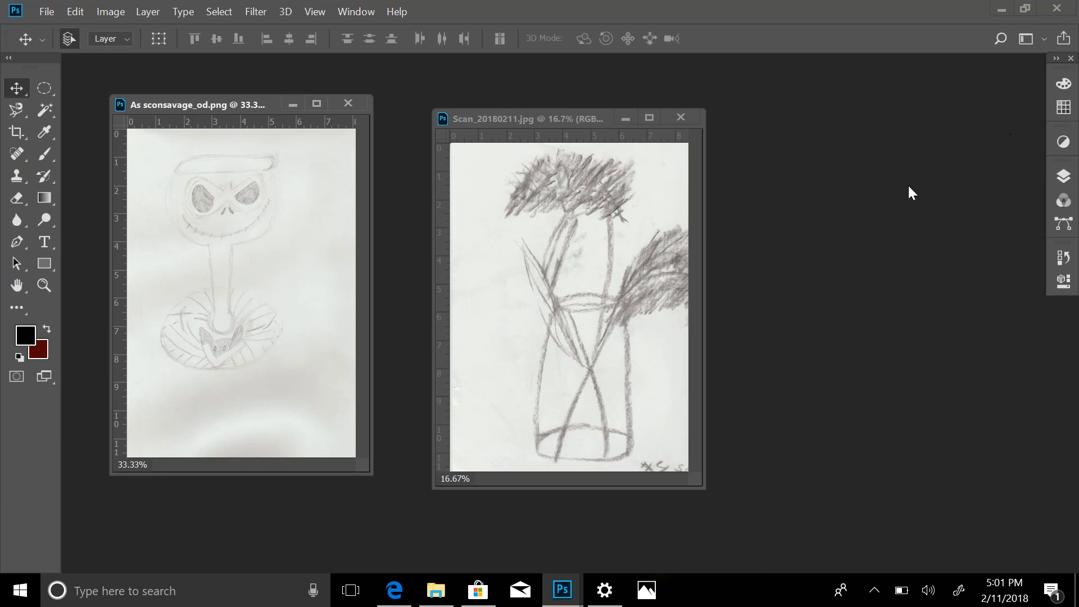
# Step: Examine the document's history states and its document properties, and collapse the panel again
pyautogui.click(1068, 259)
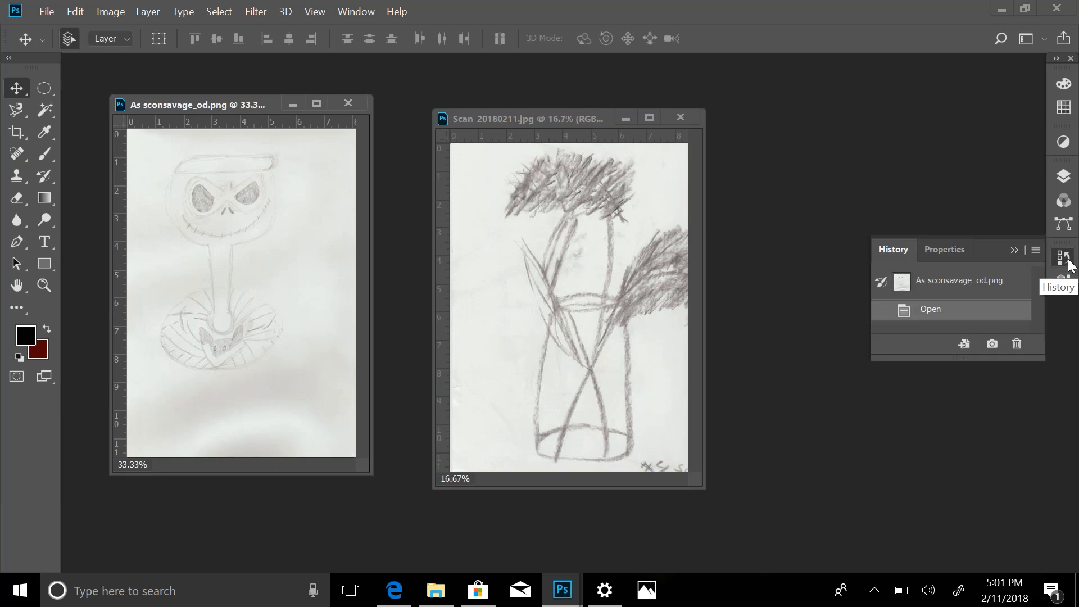
pyautogui.click(1068, 263)
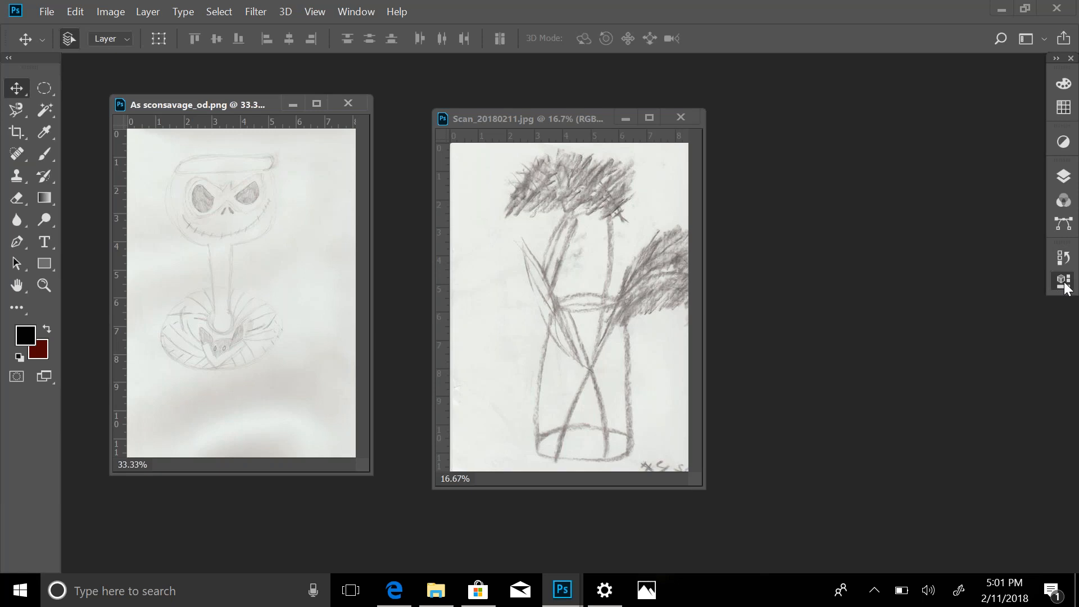
pyautogui.click(1064, 282)
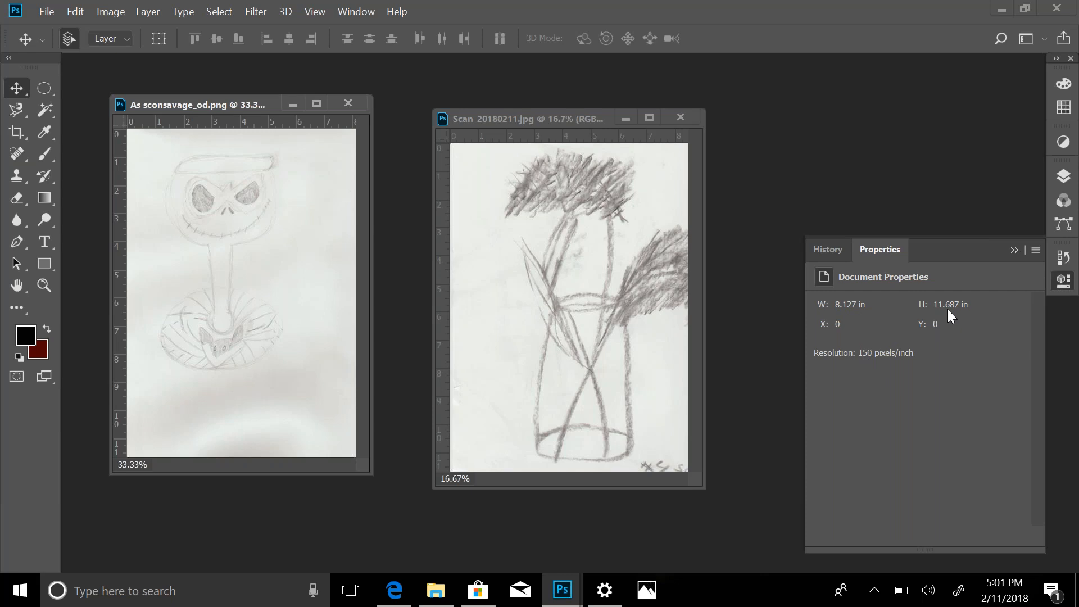
pyautogui.click(1014, 251)
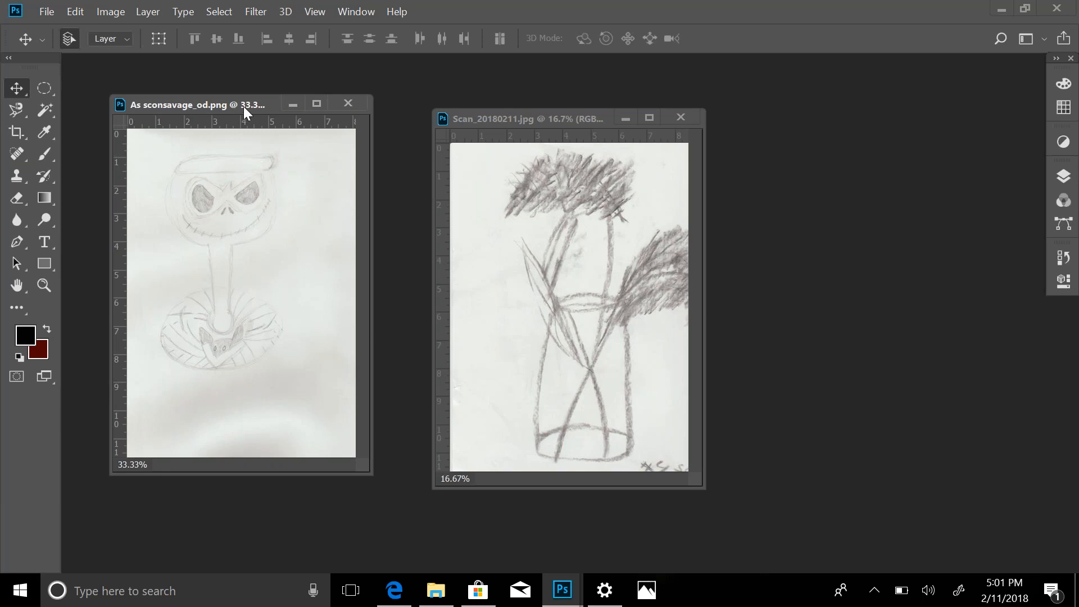
# Step: Open the General preferences
pyautogui.click(45, 13)
pyautogui.moveTo(66, 16)
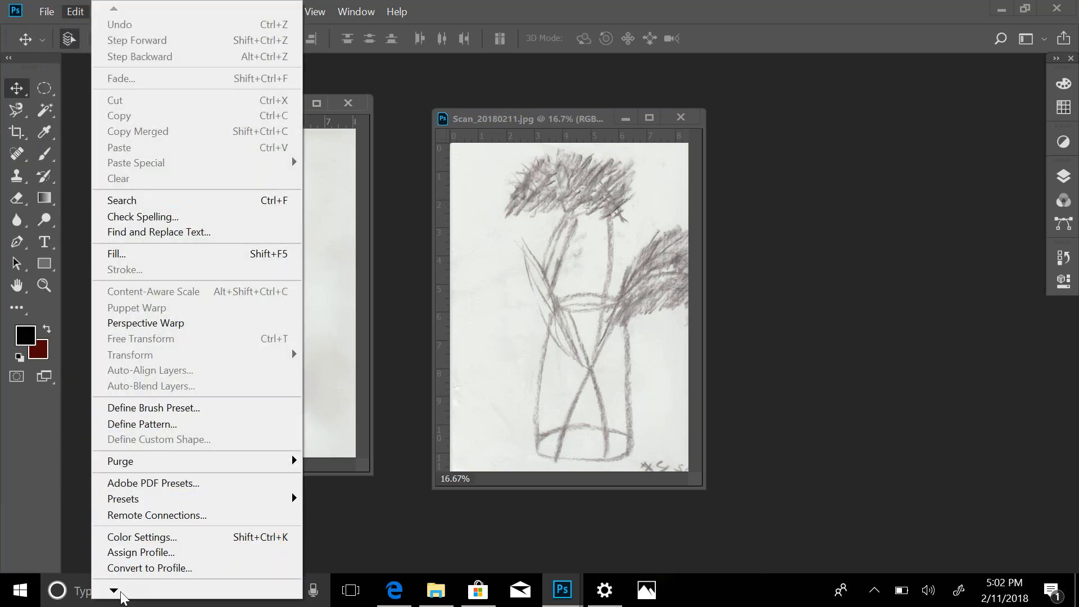
pyautogui.moveTo(116, 591)
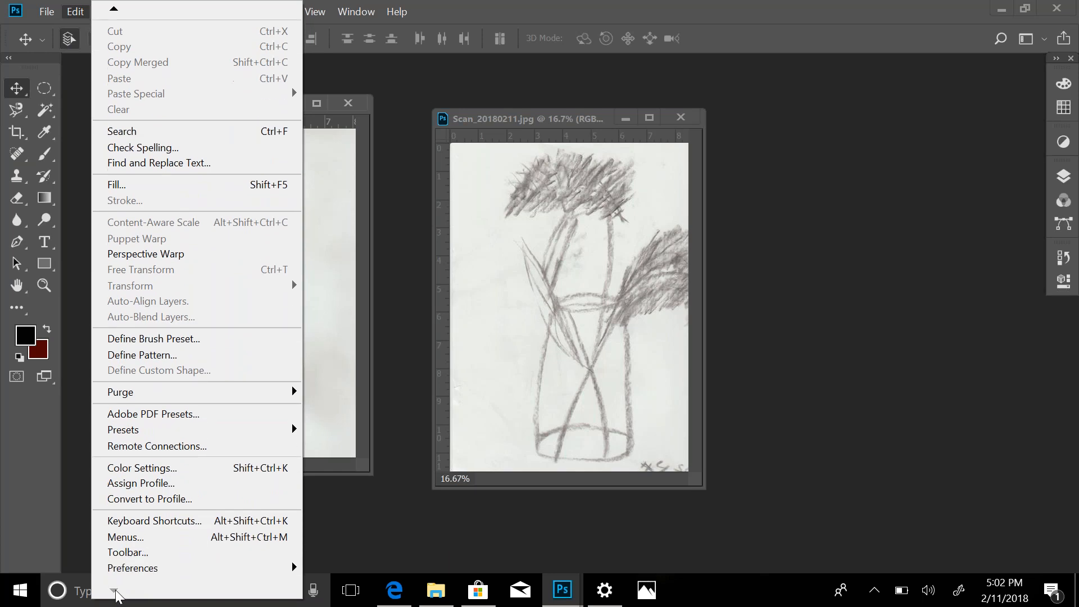
pyautogui.moveTo(128, 572)
pyautogui.moveTo(282, 396)
pyautogui.moveTo(284, 568)
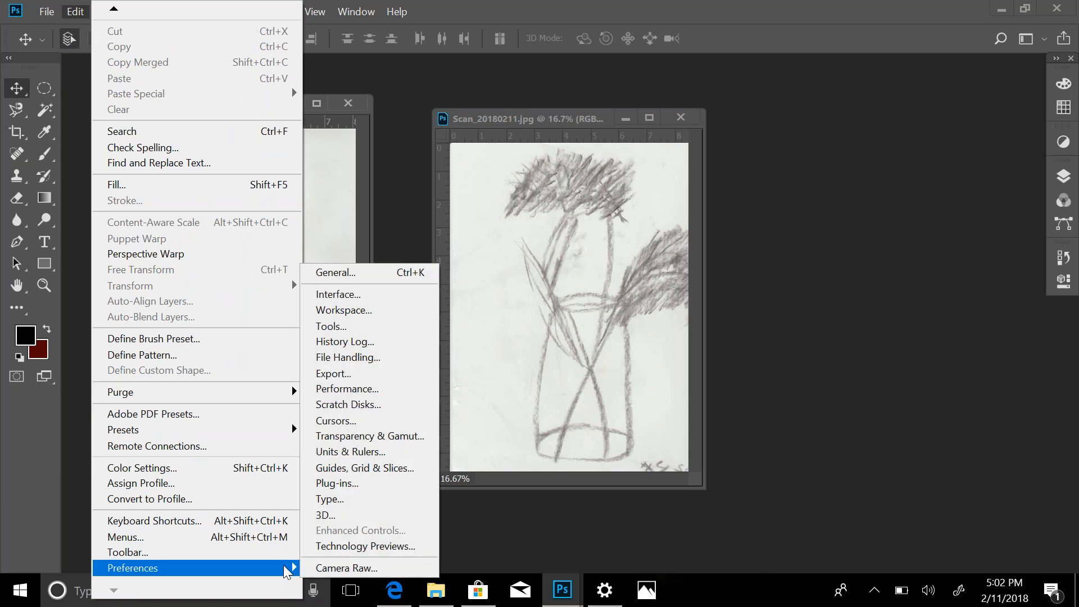
pyautogui.click(382, 281)
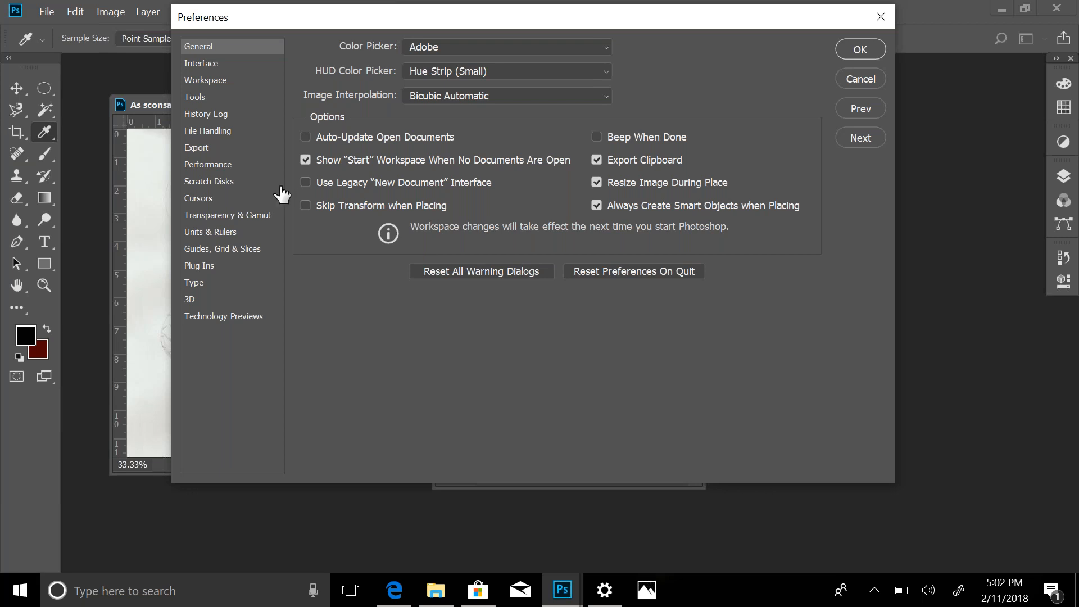
# Step: Preview the darkest and light gray color themes in the Interface preferences and return to the medium-dark theme
pyautogui.click(218, 67)
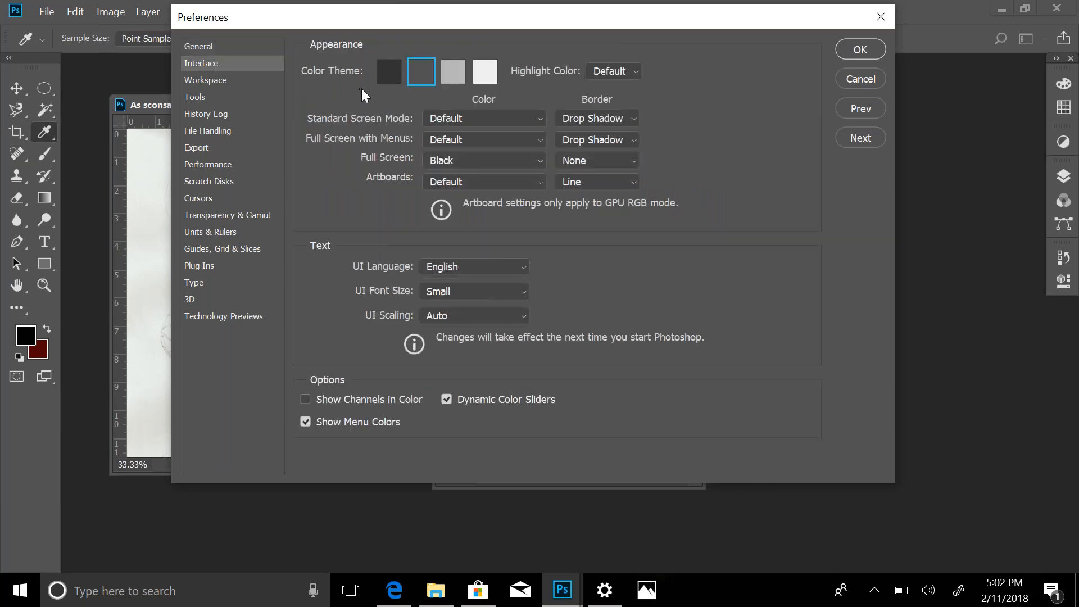
pyautogui.click(382, 82)
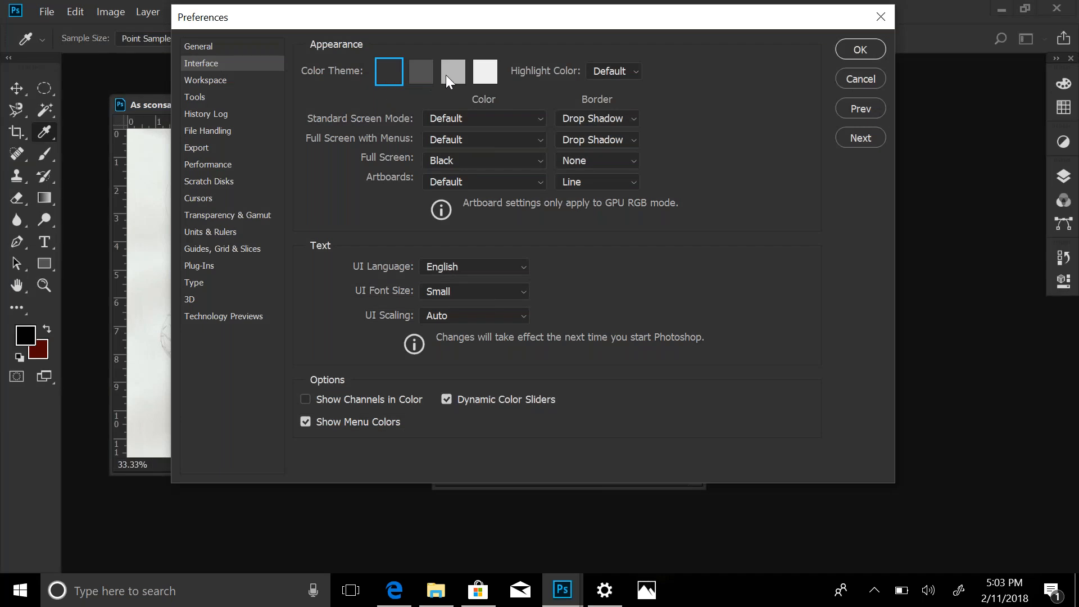
pyautogui.click(453, 75)
pyautogui.click(421, 75)
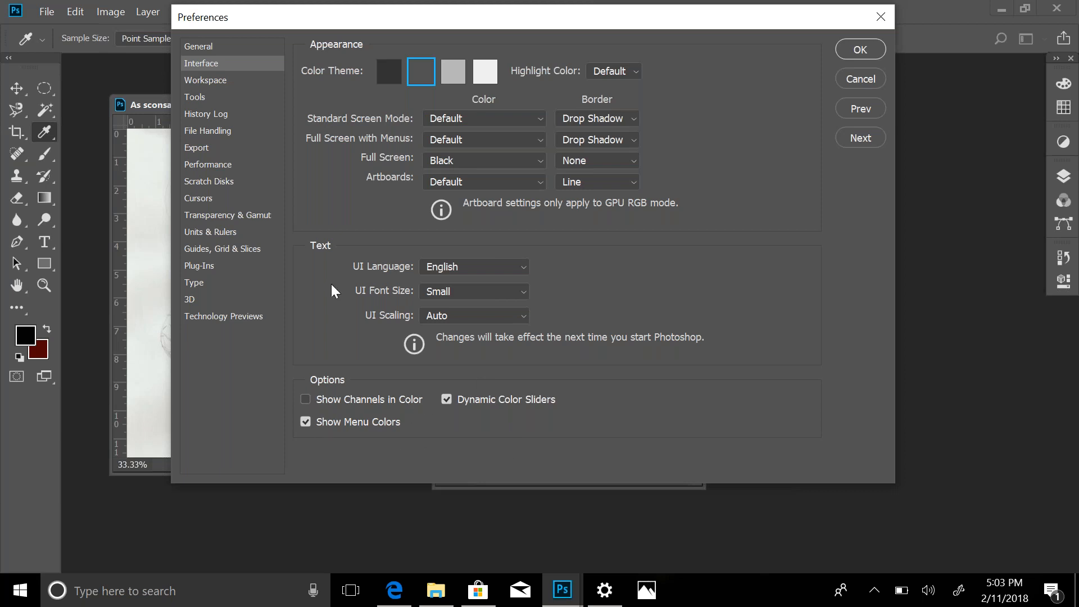
# Step: Turn off Auto-Show Hidden Panels in the Workspace preferences
pyautogui.click(227, 89)
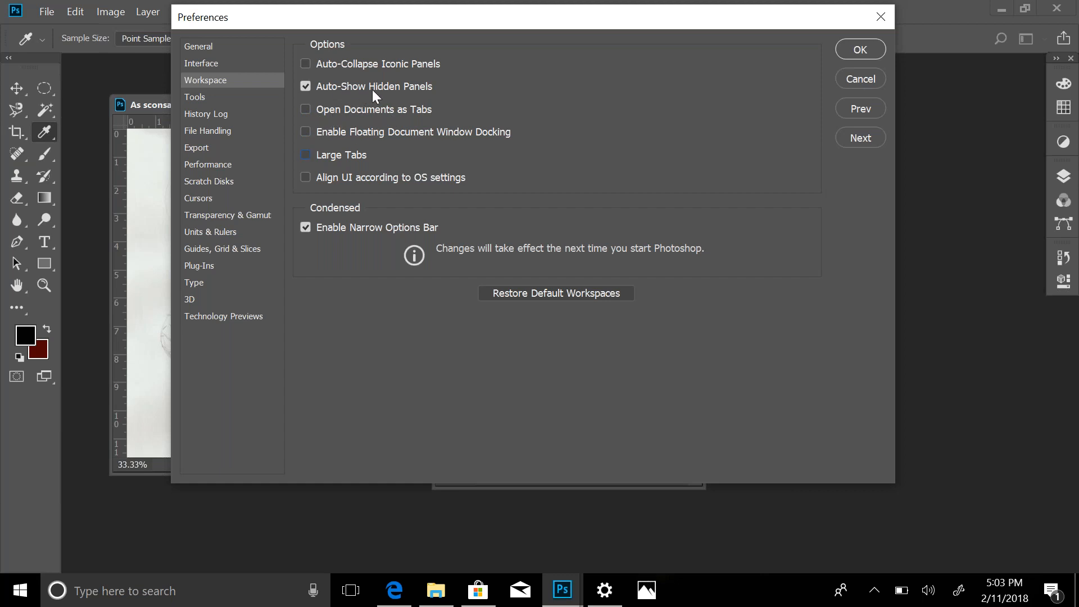
pyautogui.click(312, 91)
# Step: Turn on Zoom Resizes Windows and turn off Enable Flick Panning in the Tools preferences
pyautogui.click(236, 100)
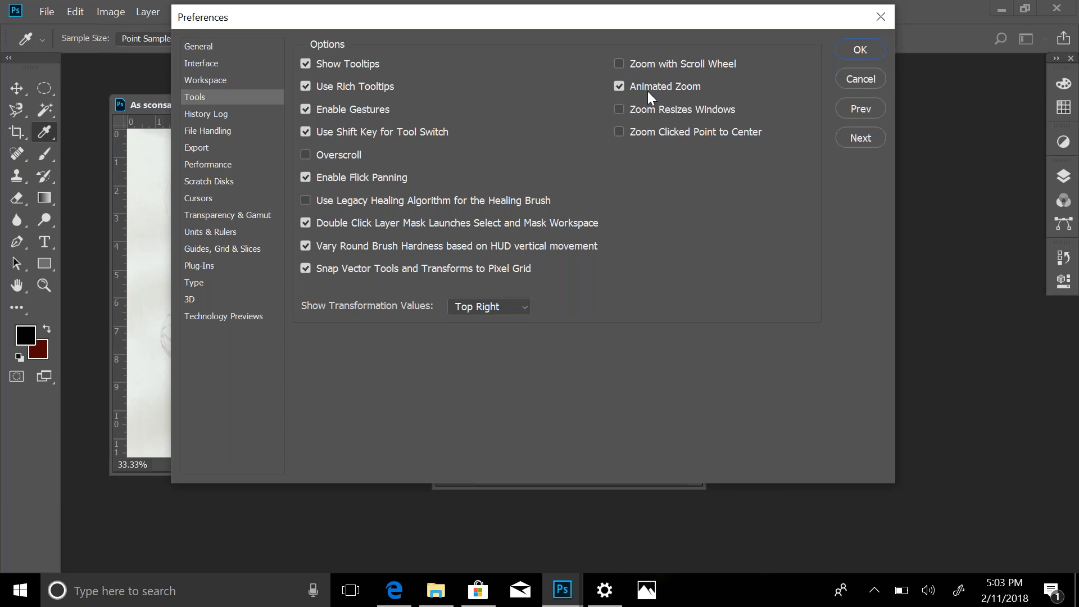
pyautogui.click(619, 109)
pyautogui.click(306, 177)
# Step: Review the History Log and File Handling preferences
pyautogui.click(227, 115)
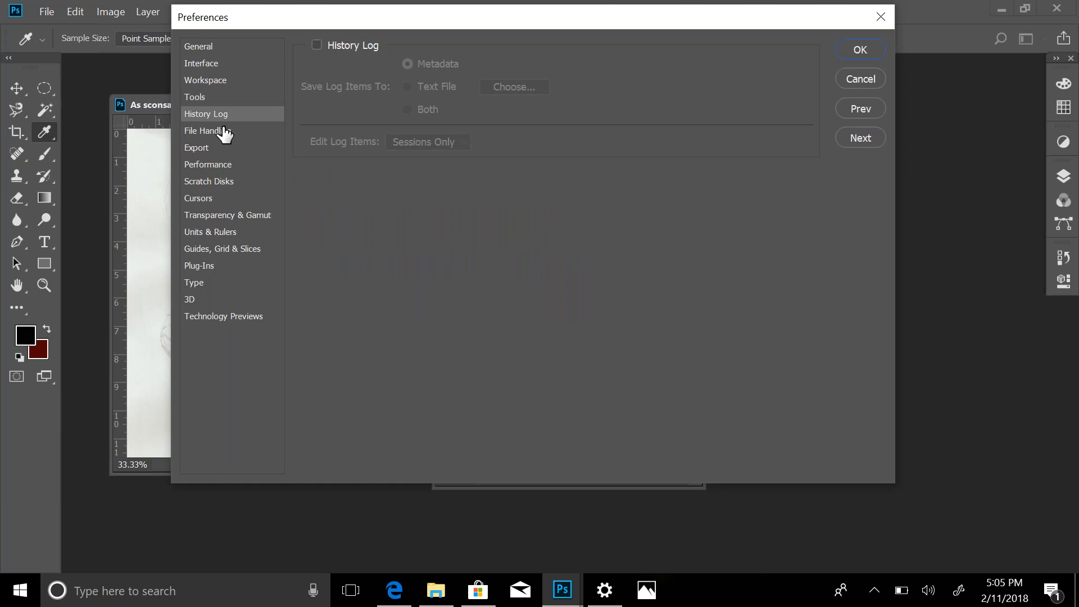
pyautogui.click(224, 133)
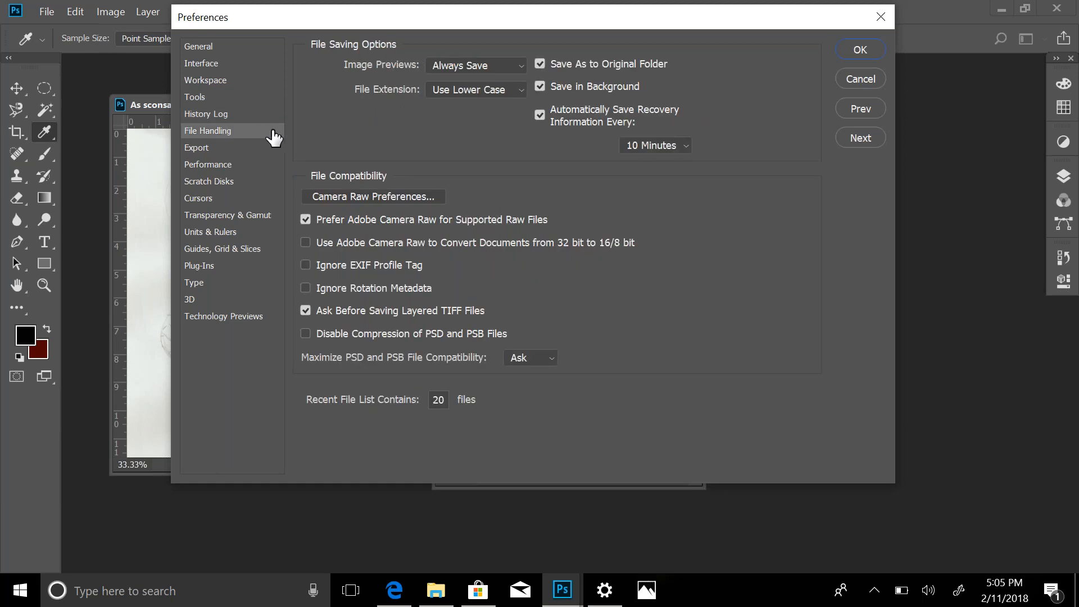
# Step: Set Maximize PSD and PSB File Compatibility to Always and check the available intervals for automatically saving recovery information
pyautogui.click(528, 358)
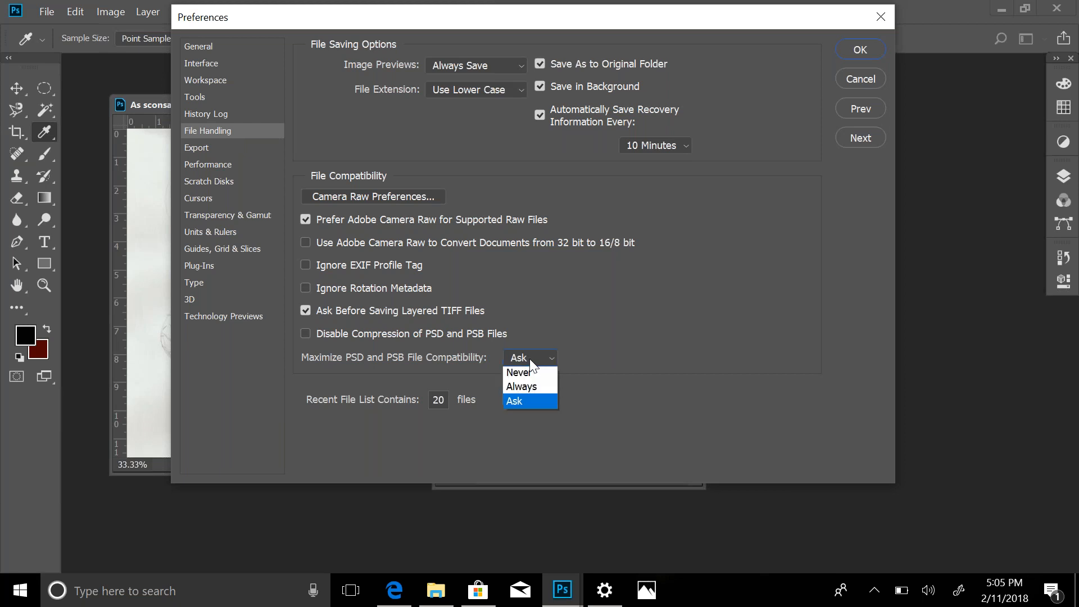
pyautogui.click(535, 391)
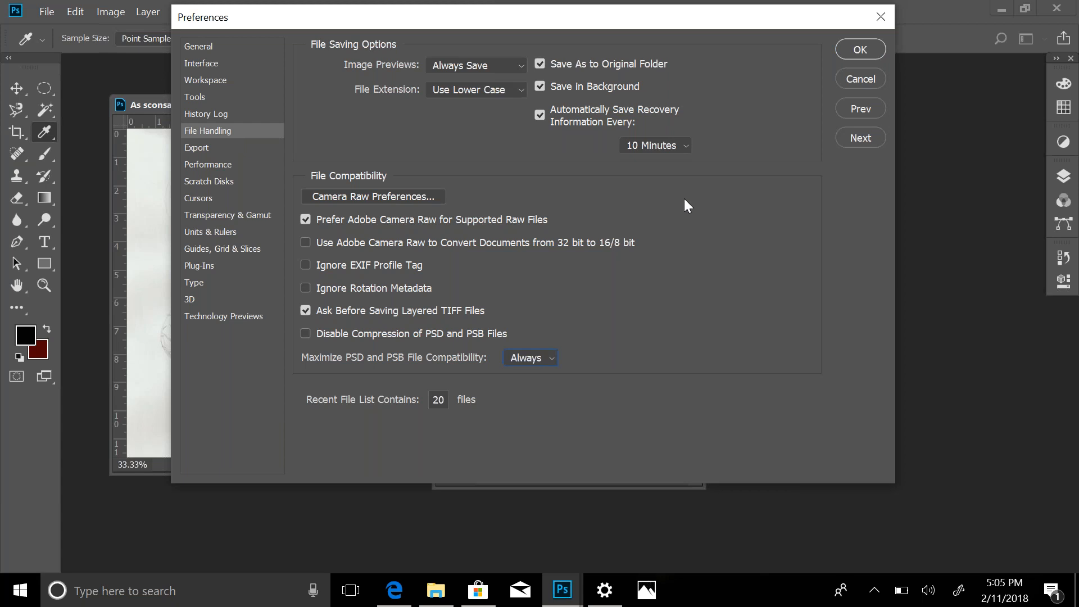
pyautogui.click(642, 144)
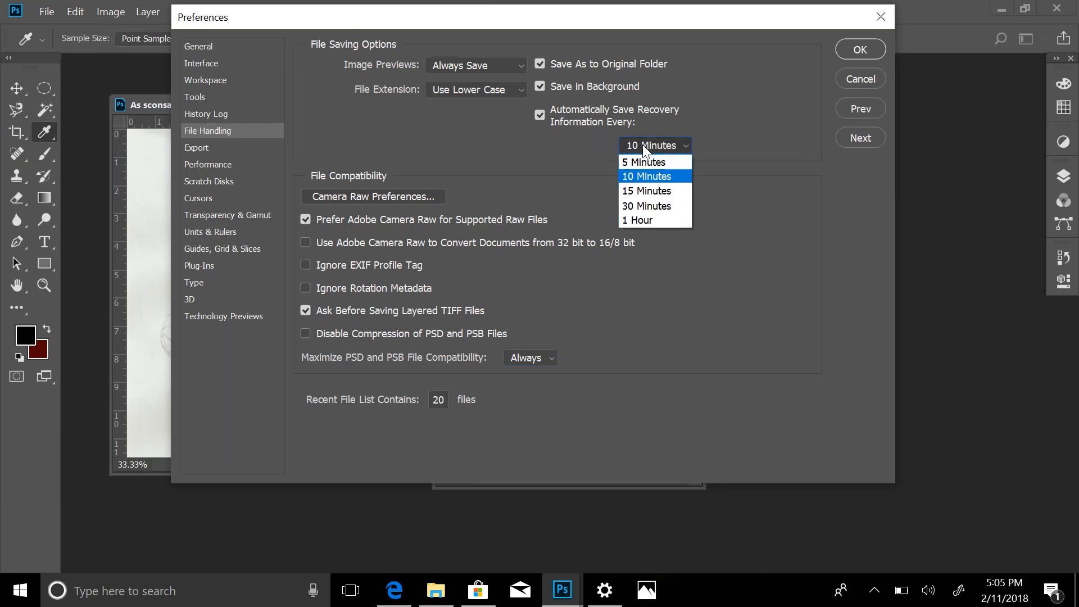
pyautogui.click(572, 147)
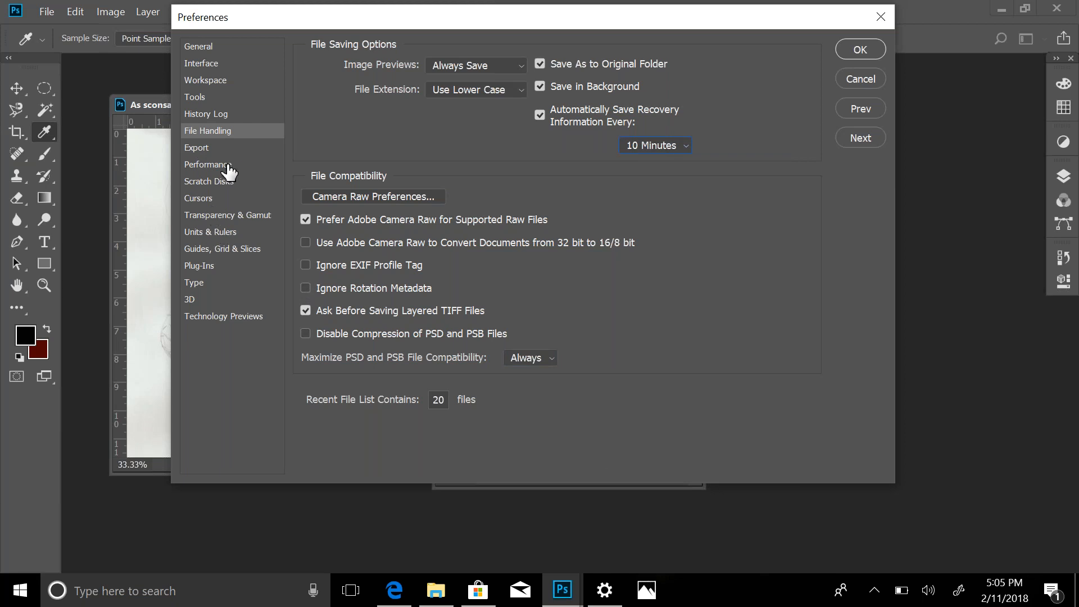
# Step: Set the Quick Export Format to JPG in the Export preferences
pyautogui.click(209, 156)
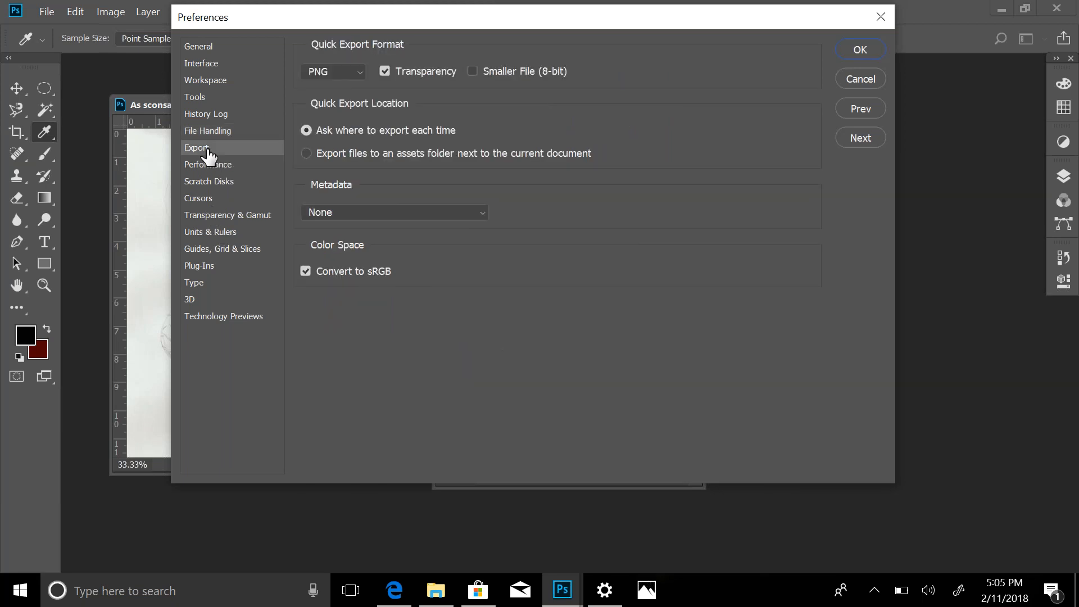
pyautogui.click(208, 134)
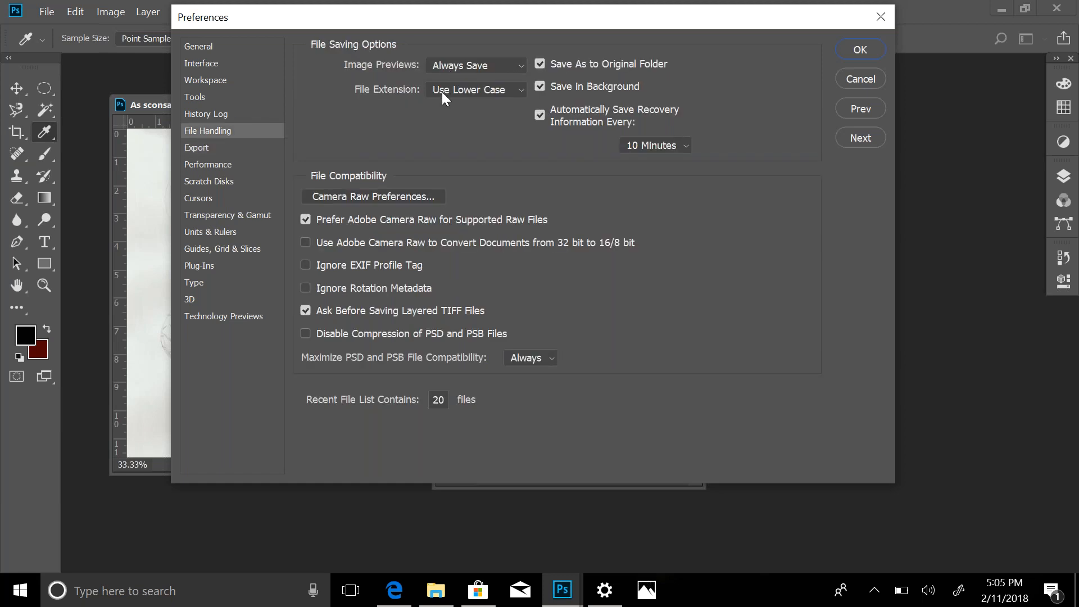
pyautogui.click(205, 149)
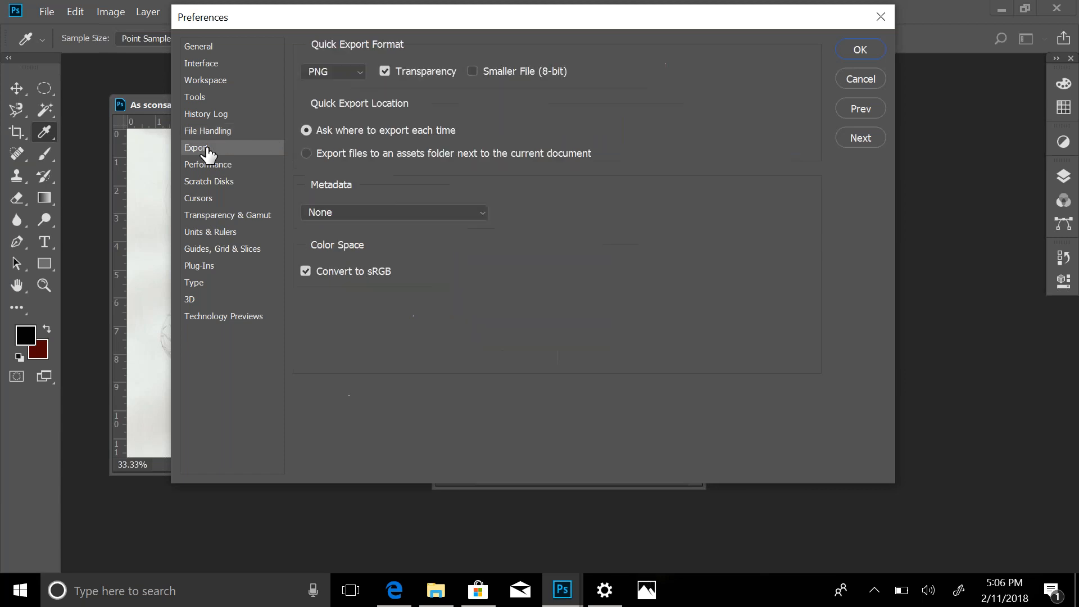
pyautogui.click(327, 73)
pyautogui.click(327, 107)
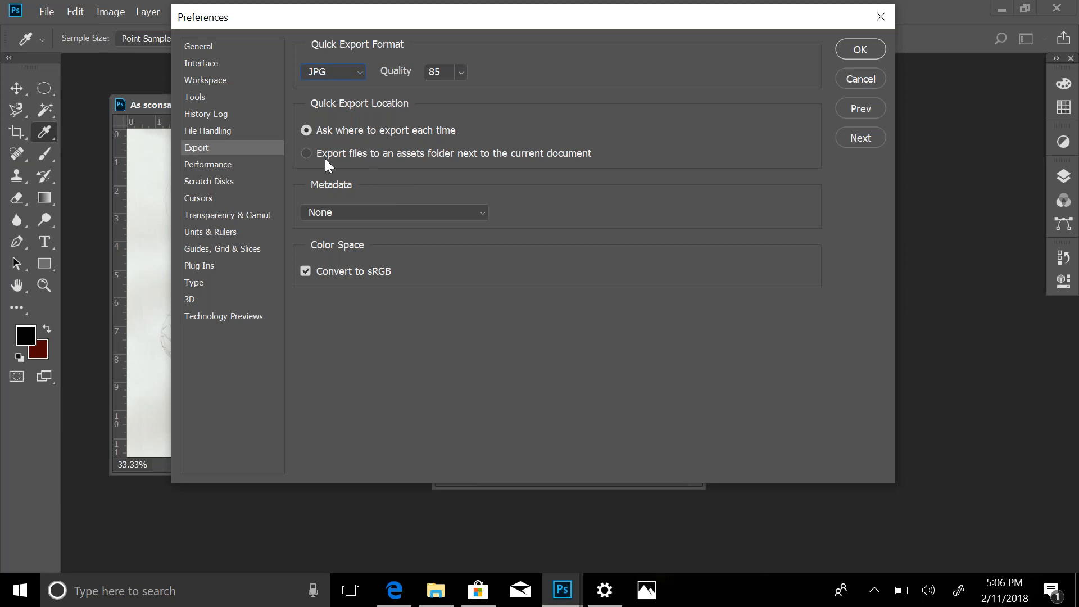
# Step: Set the number of History States to 26 in the Performance preferences
pyautogui.click(227, 167)
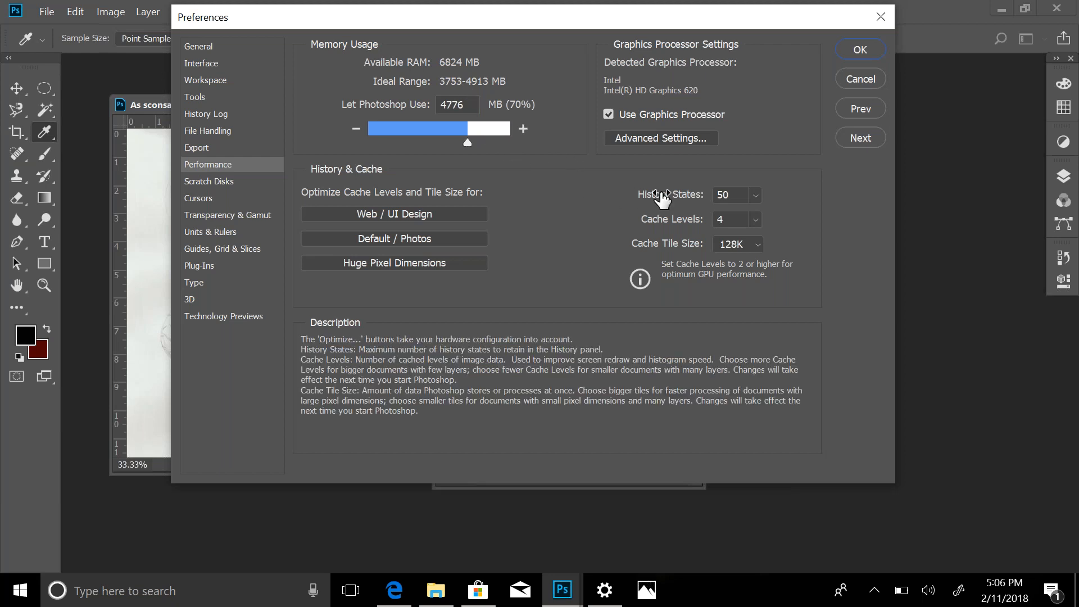
pyautogui.click(754, 195)
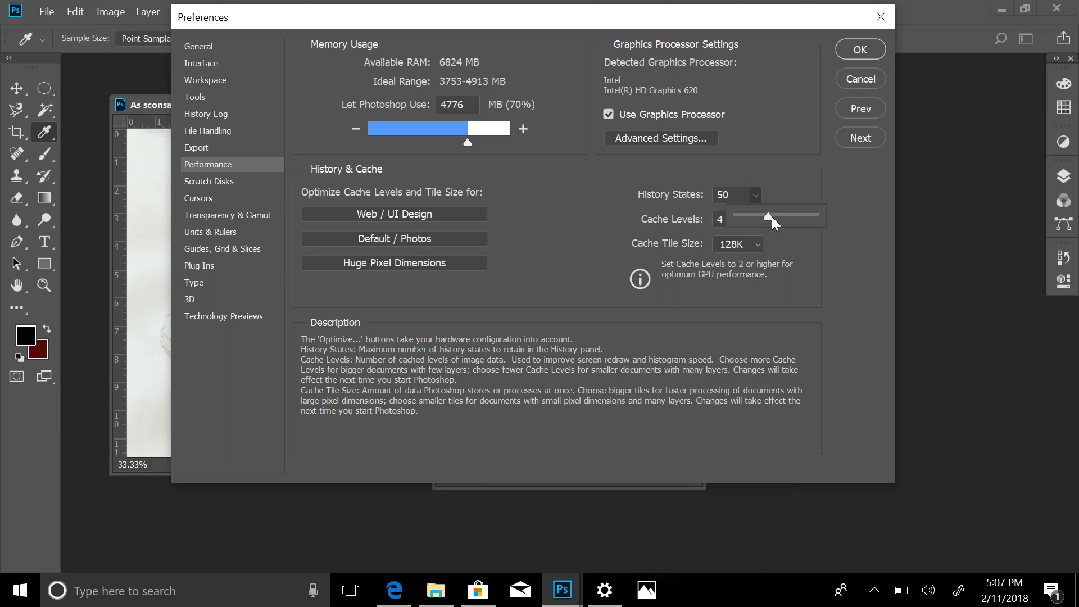
pyautogui.click(817, 218)
pyautogui.moveTo(816, 217); pyautogui.dragTo(763, 220)
pyautogui.click(616, 238)
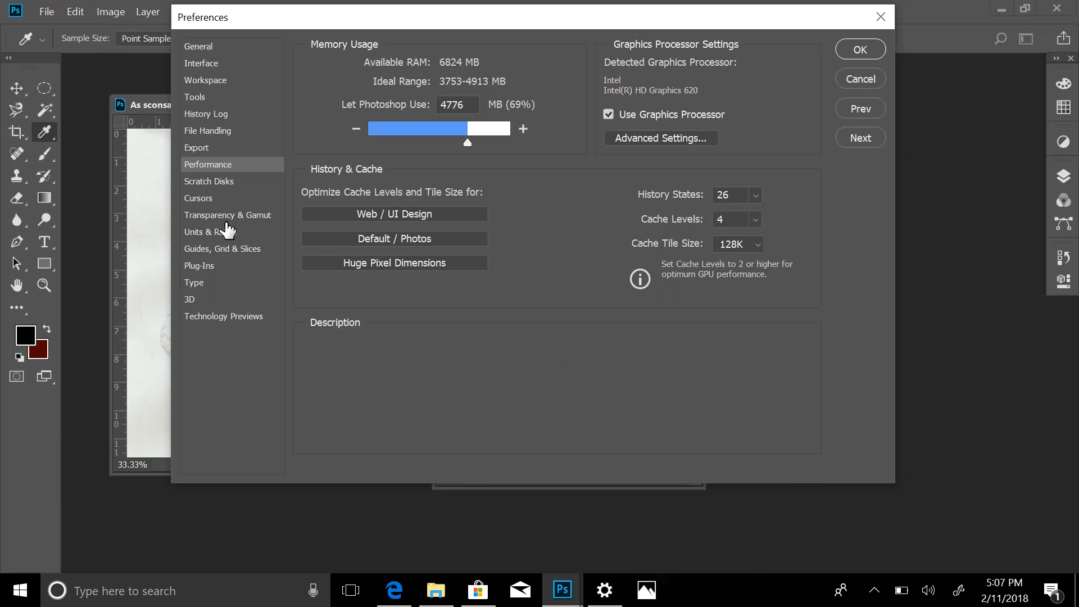
# Step: Review the Scratch Disks, Cursors and Transparency & Gamut preferences, including the grid size and grid color choices
pyautogui.click(221, 181)
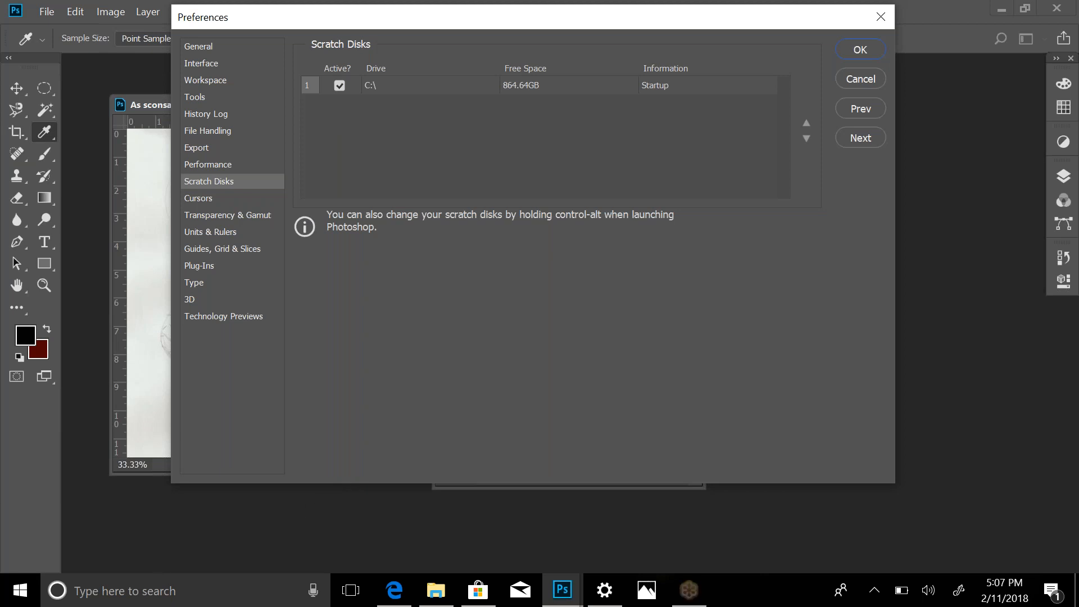
pyautogui.click(196, 198)
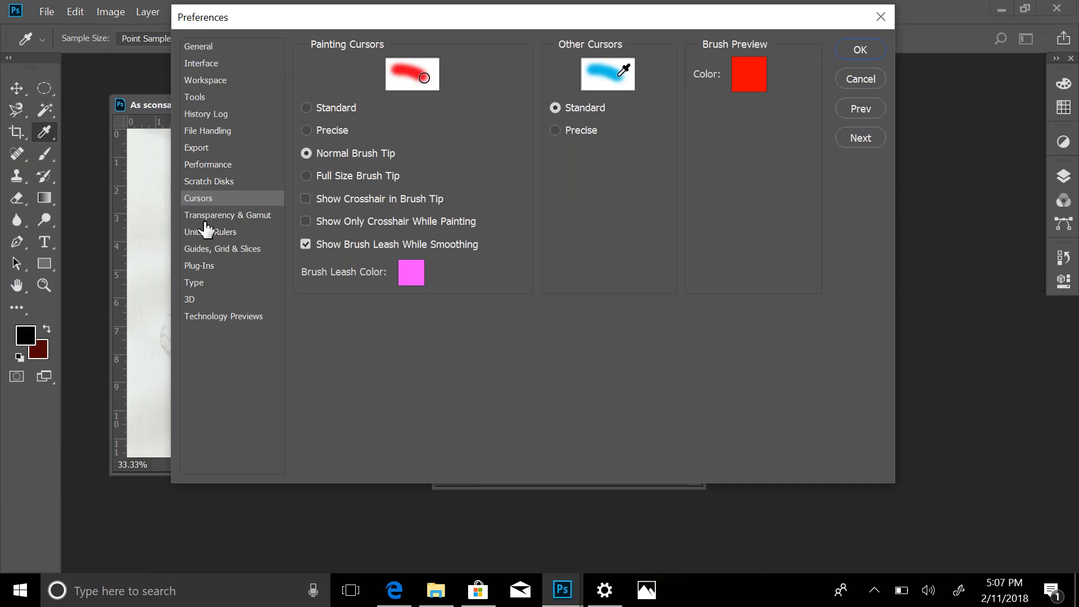
pyautogui.click(207, 217)
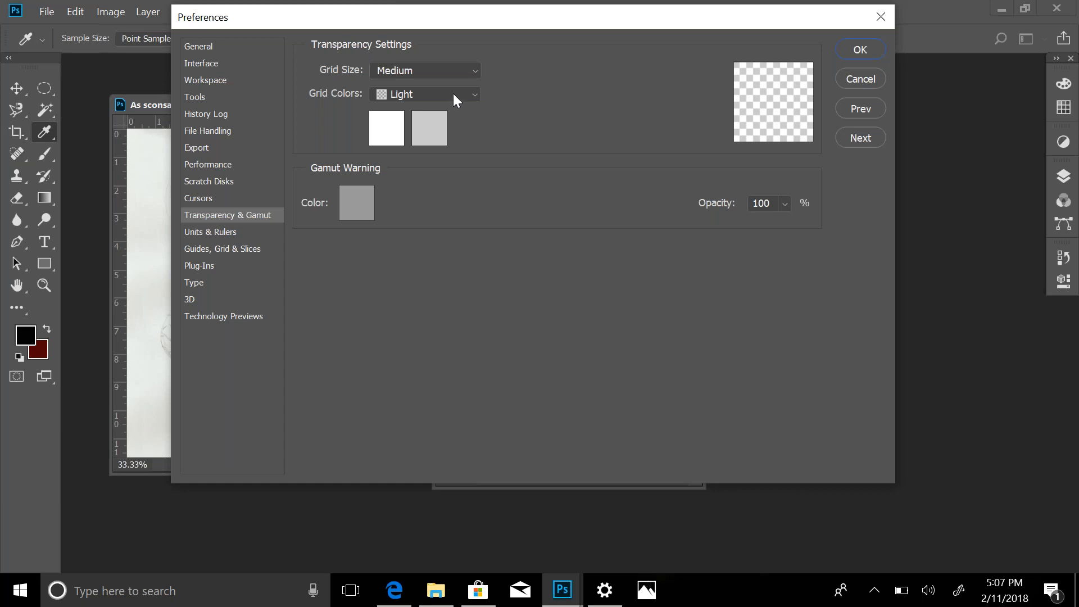
pyautogui.click(449, 73)
pyautogui.click(405, 104)
pyautogui.click(413, 100)
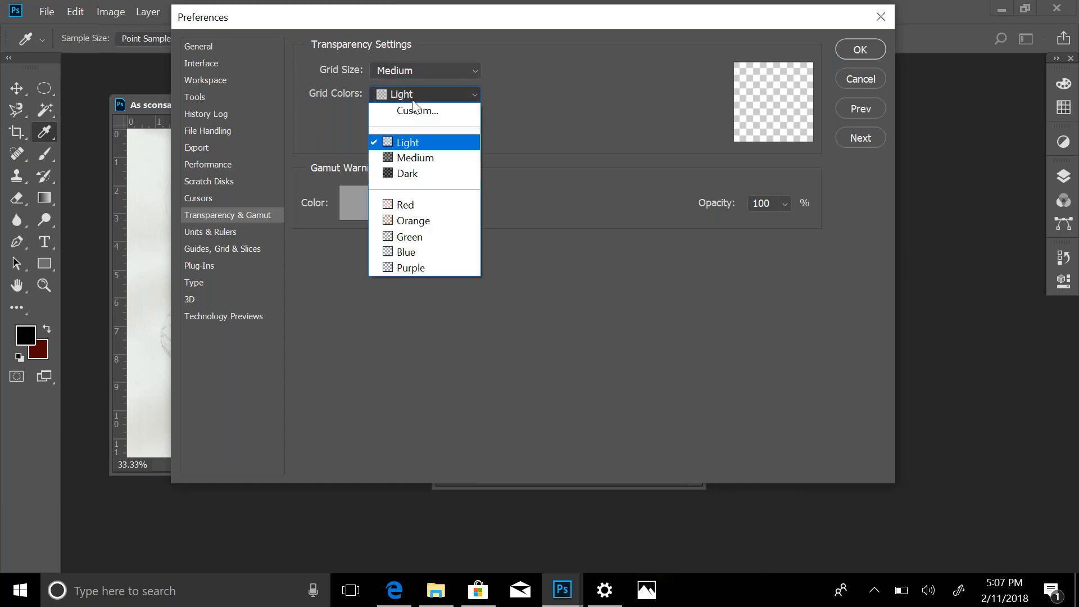
pyautogui.click(412, 100)
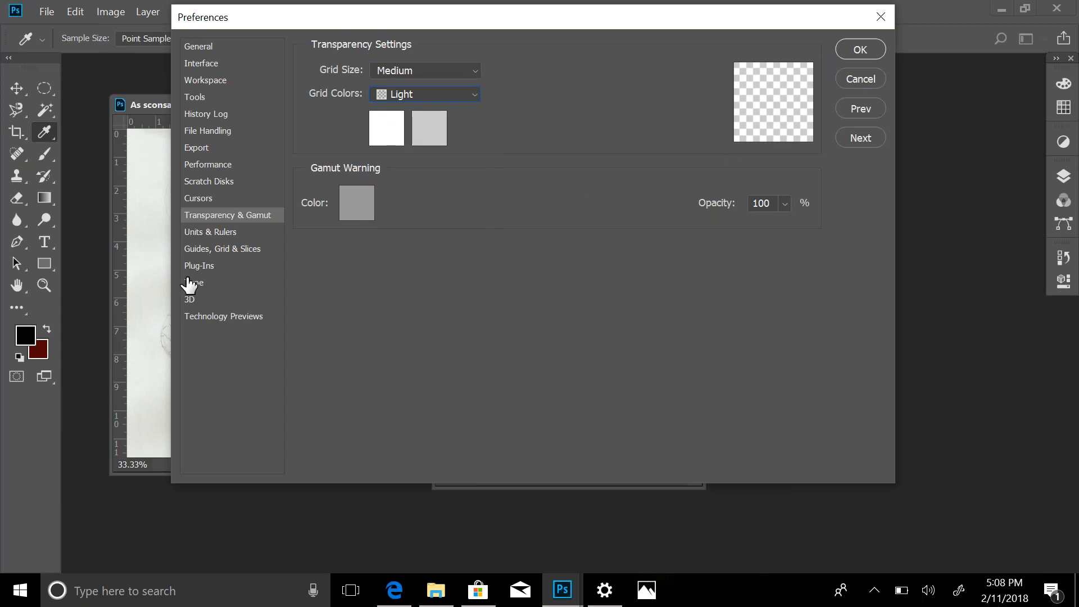
# Step: Set the ruler units to Pixels in the Units & Rulers preferences
pyautogui.click(209, 235)
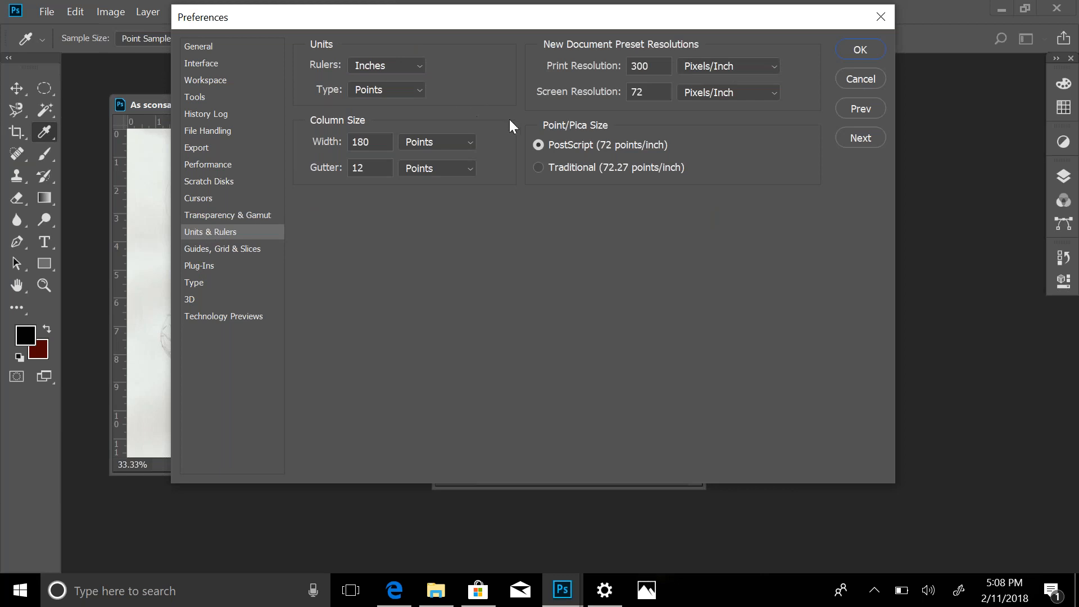
pyautogui.click(382, 67)
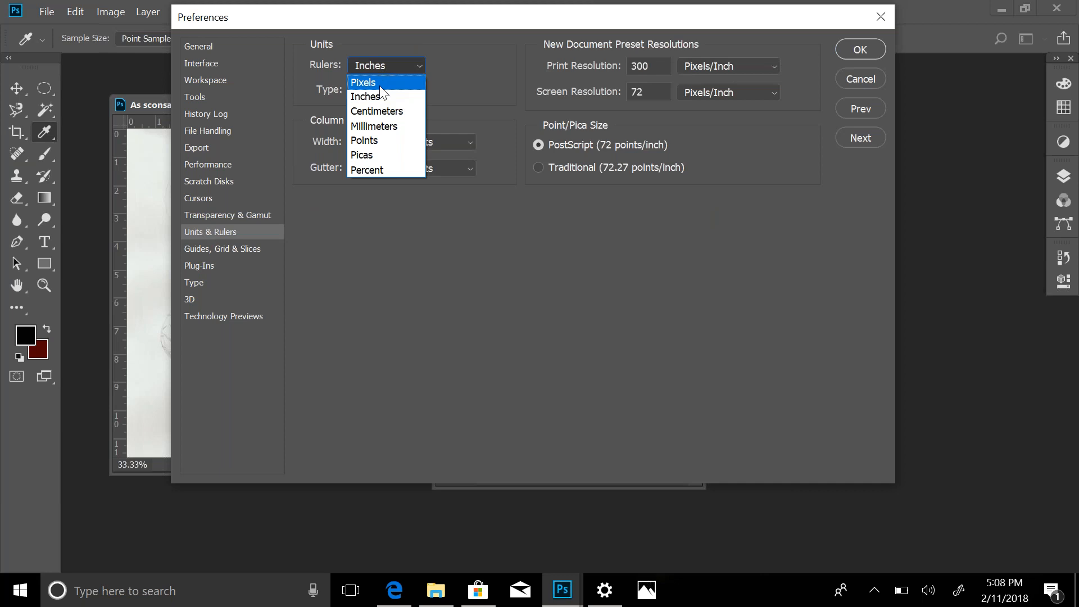
pyautogui.click(380, 86)
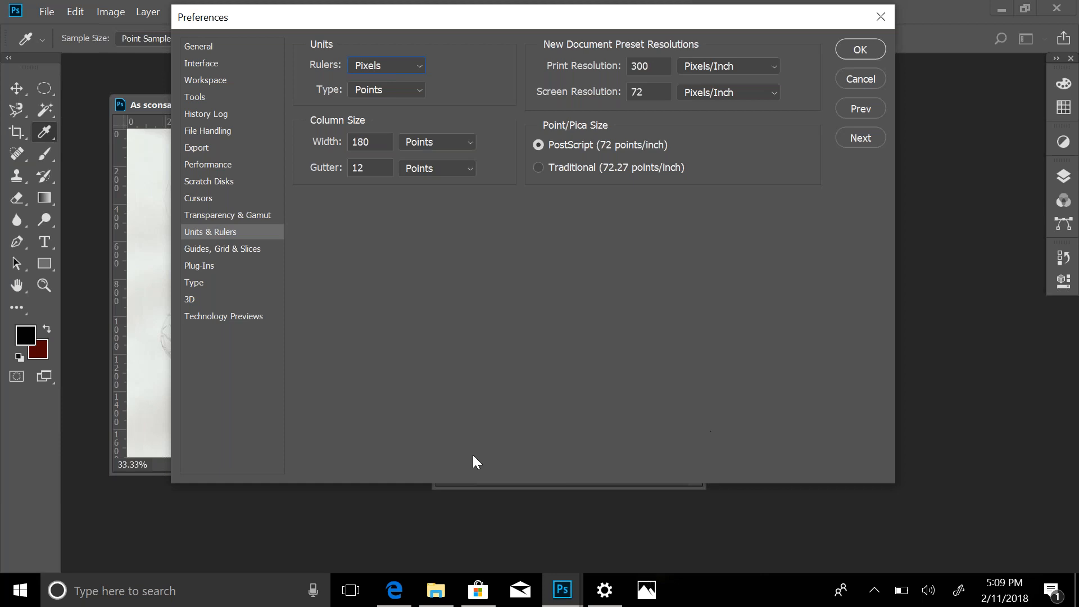
# Step: Review the Guides, Grid & Slices, Plug-Ins, Type, Technology Previews, 3D and General preferences and apply all preference changes
pyautogui.click(194, 256)
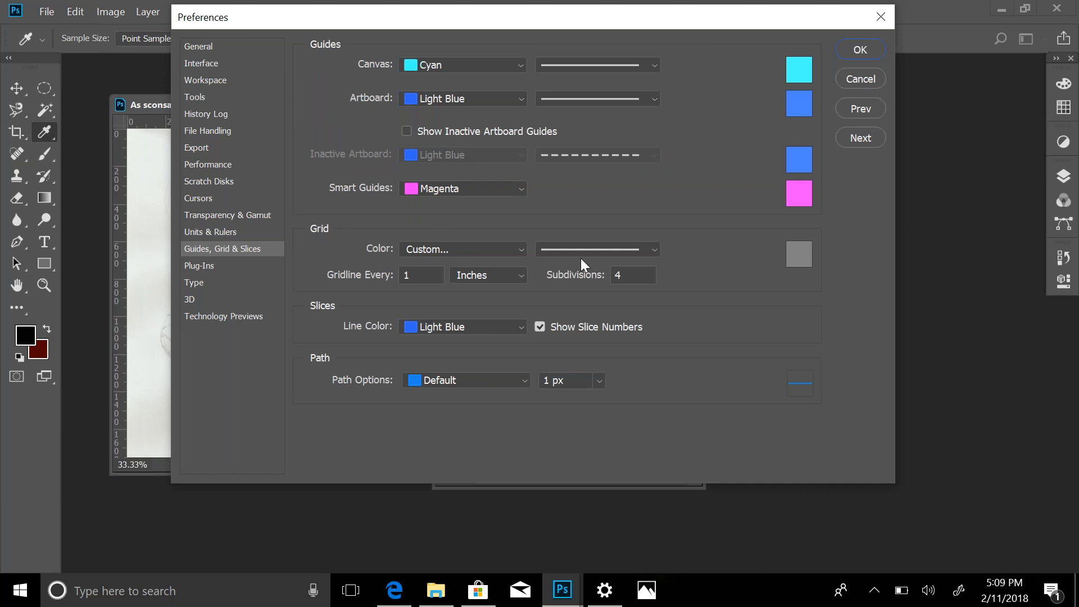
pyautogui.click(212, 268)
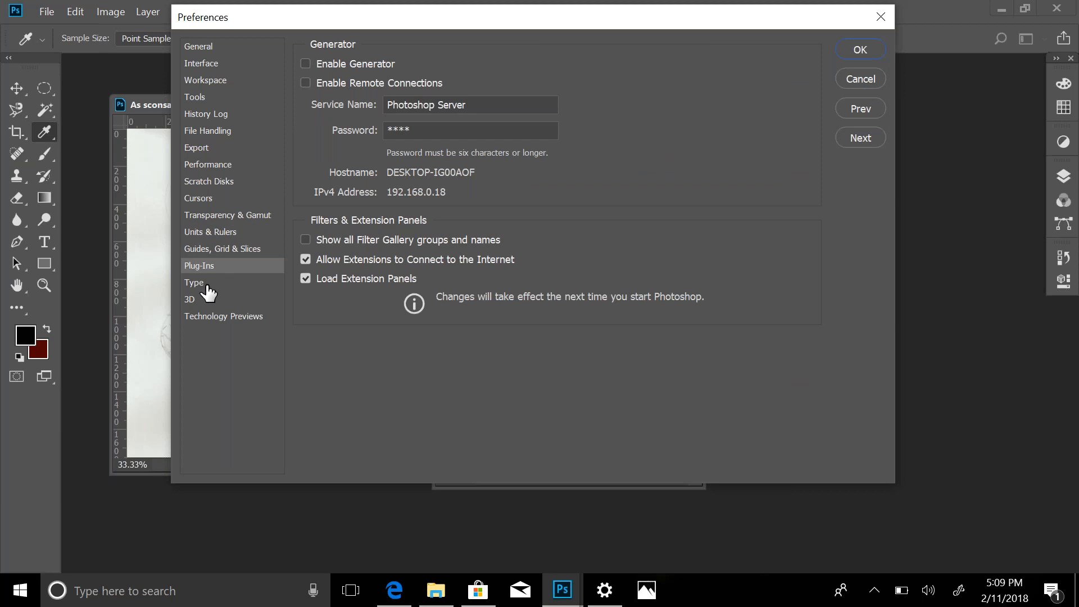
pyautogui.click(208, 291)
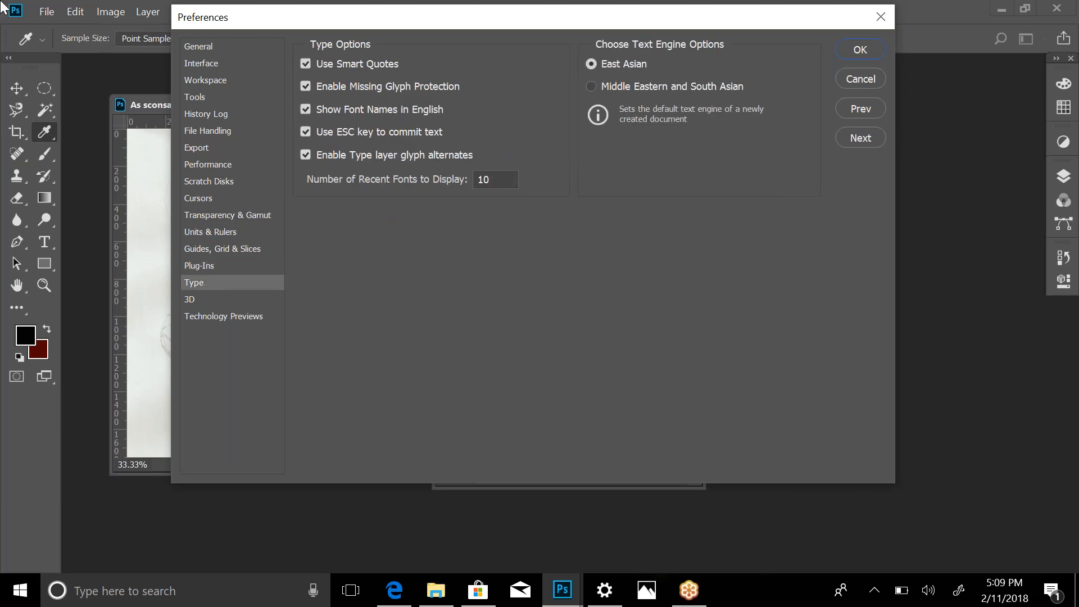
pyautogui.click(208, 318)
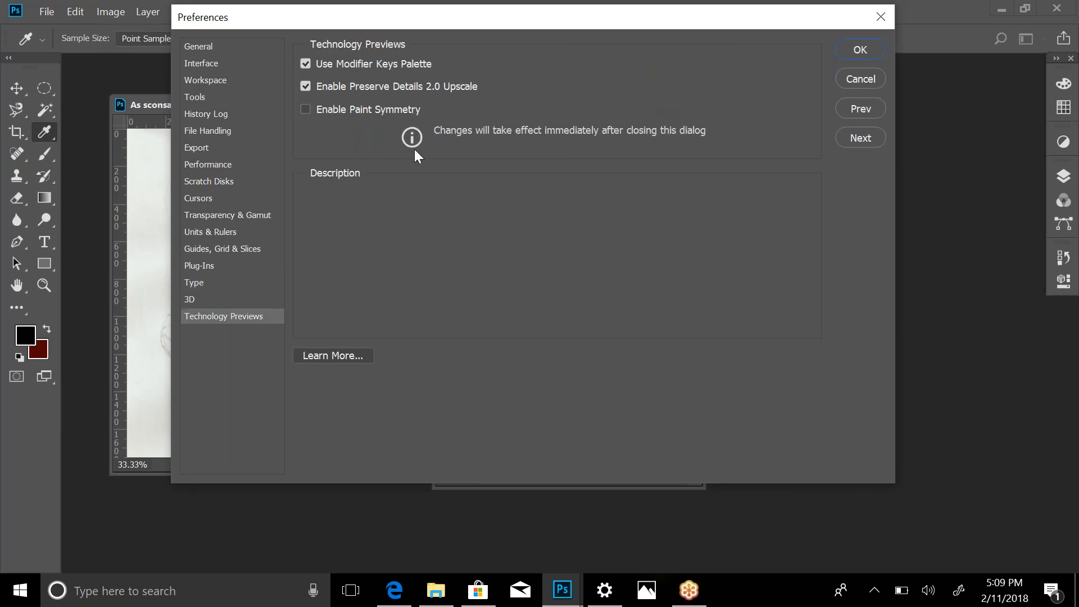
pyautogui.click(191, 301)
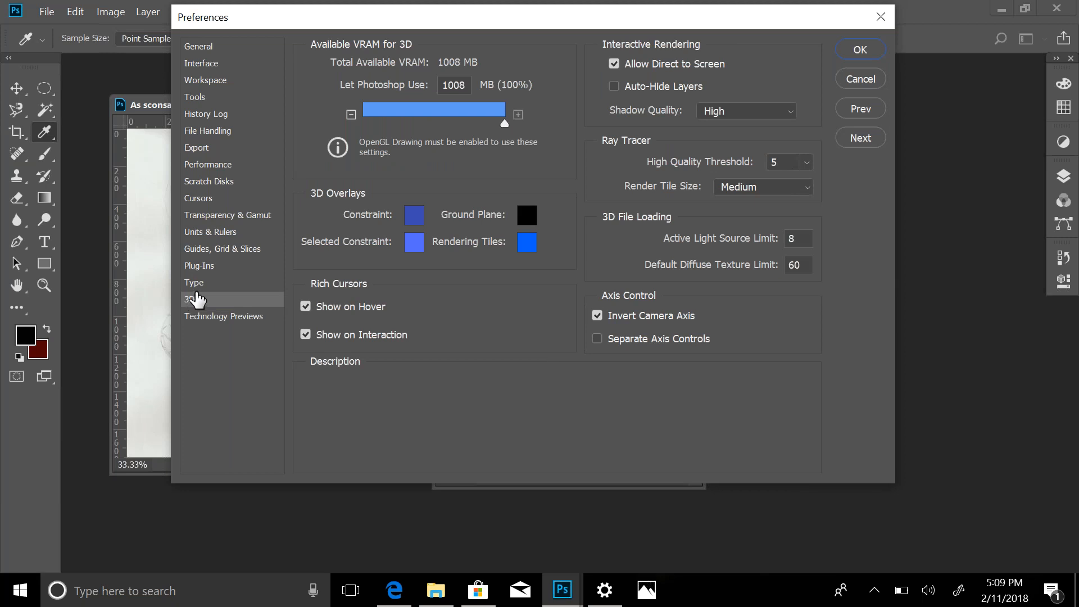
pyautogui.click(206, 48)
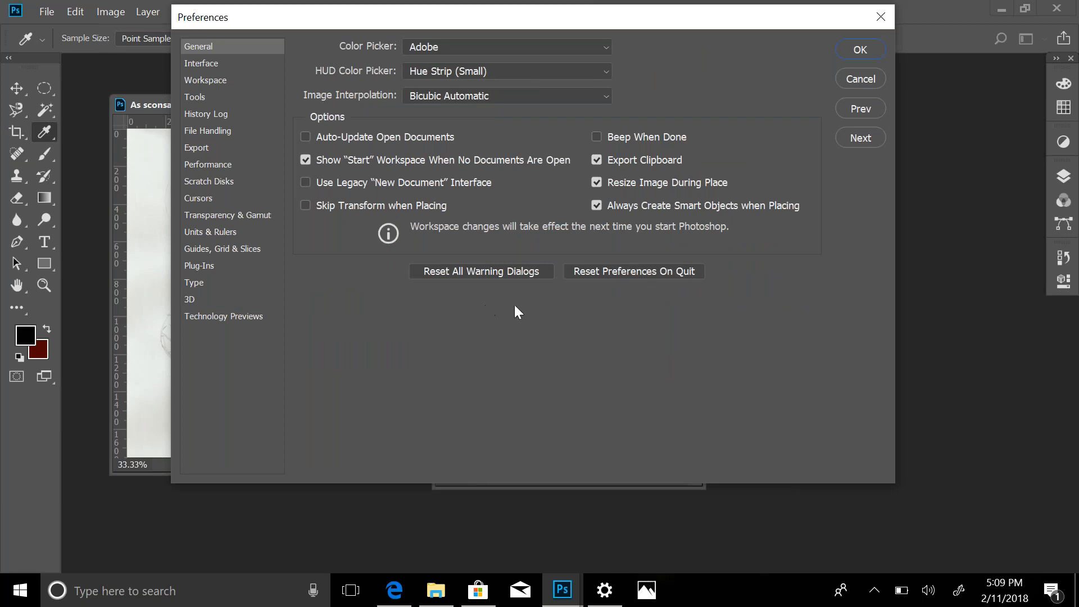
pyautogui.click(852, 49)
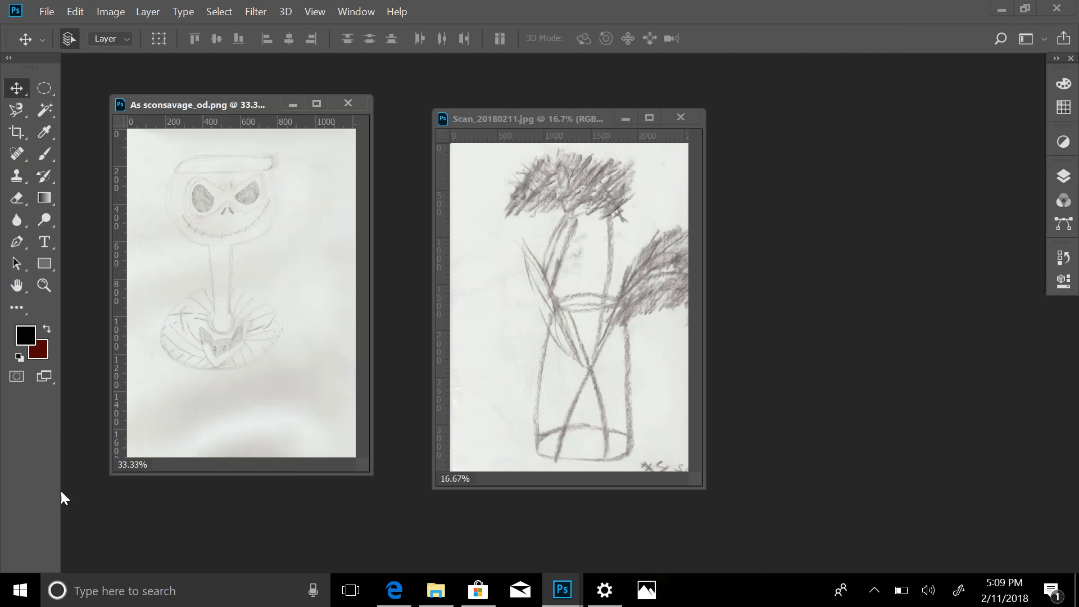
# Step: Test window resizing by zooming Scan_20180211.jpg in to 25% and back out to 16.67%, and return to the Move tool
pyautogui.click(41, 286)
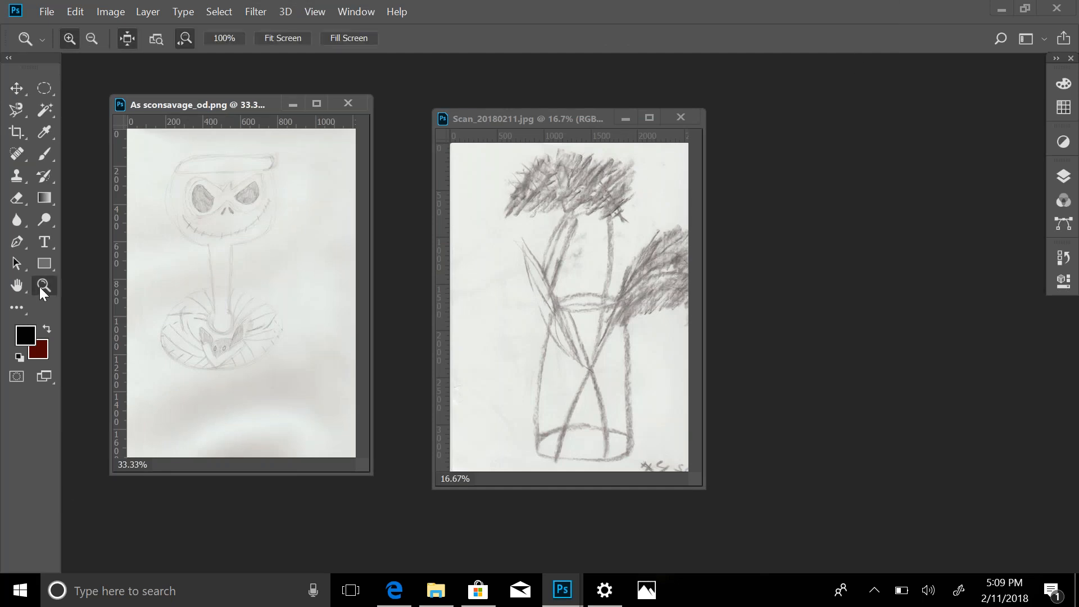
pyautogui.click(478, 345)
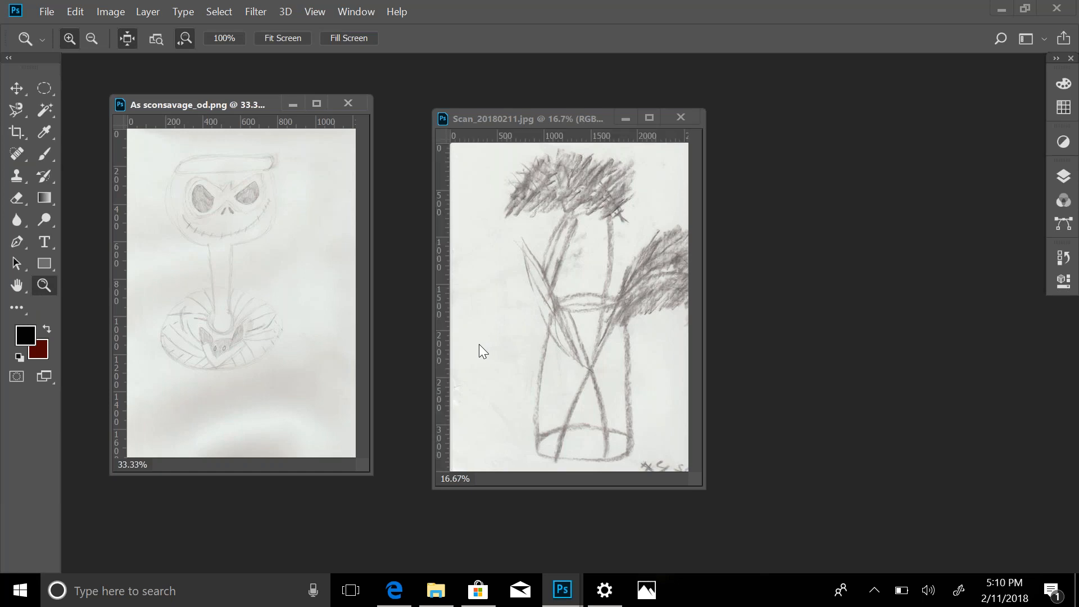
pyautogui.click(481, 345)
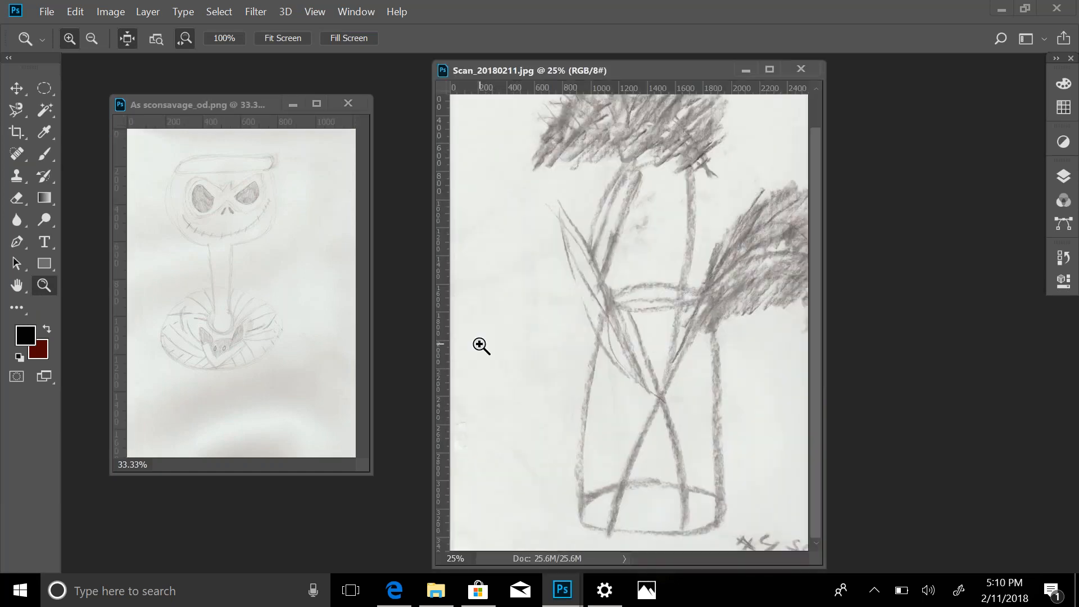
pyautogui.rightClick(481, 345)
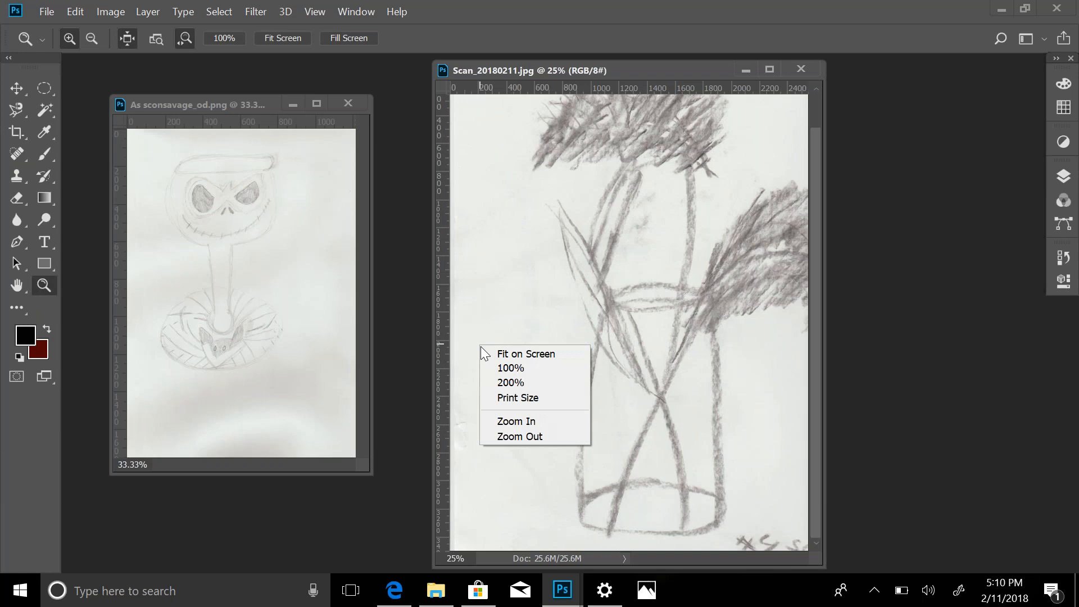
pyautogui.click(508, 436)
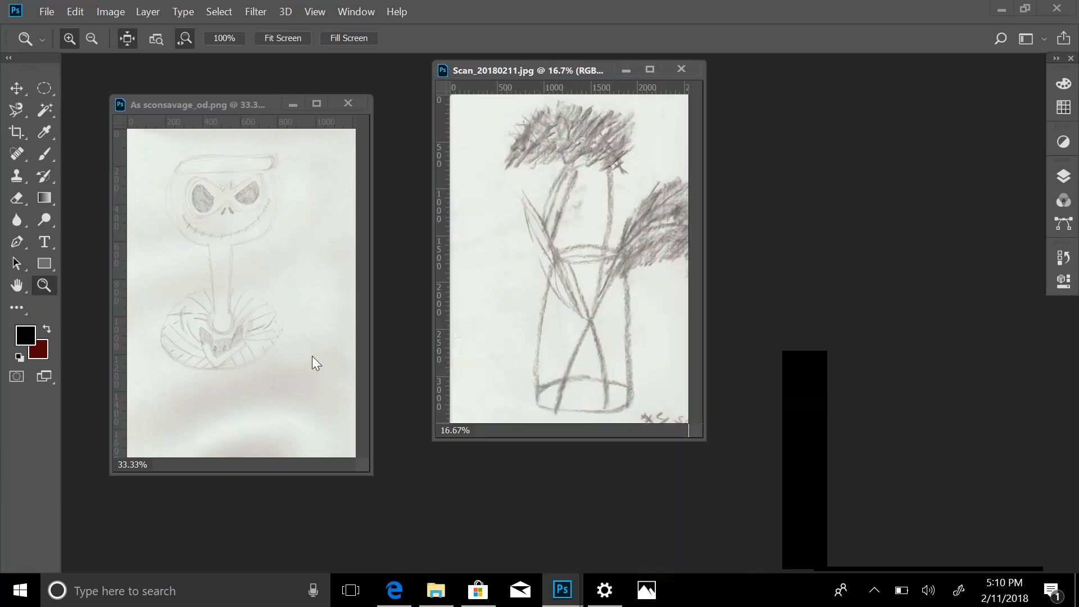
pyautogui.click(19, 91)
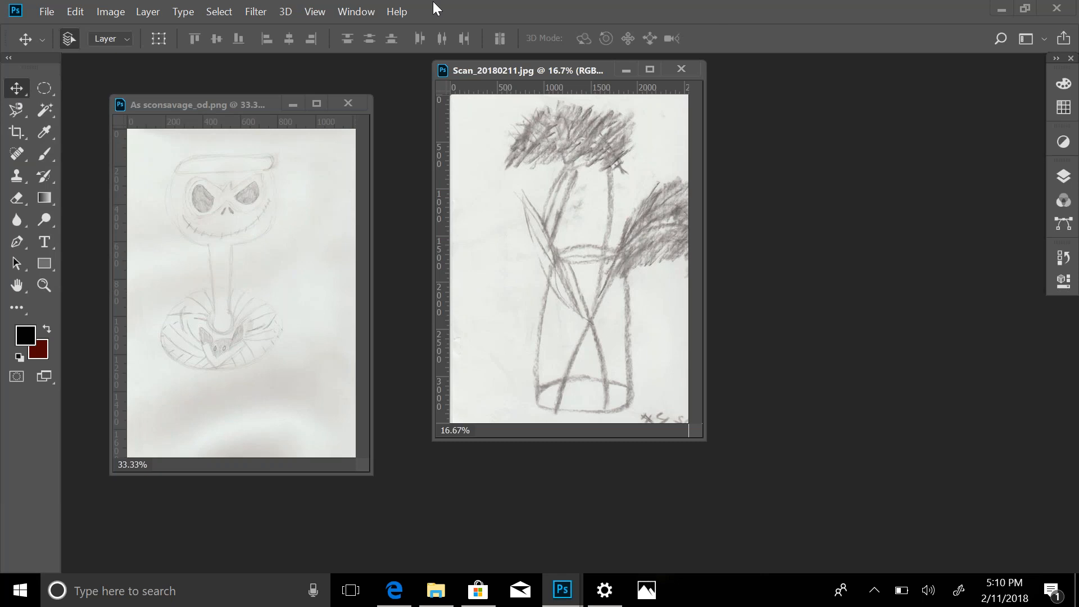
# Step: Show the Character and Paragraph panels, collapse them to icons and dock them beneath the other collapsed panels
pyautogui.click(364, 15)
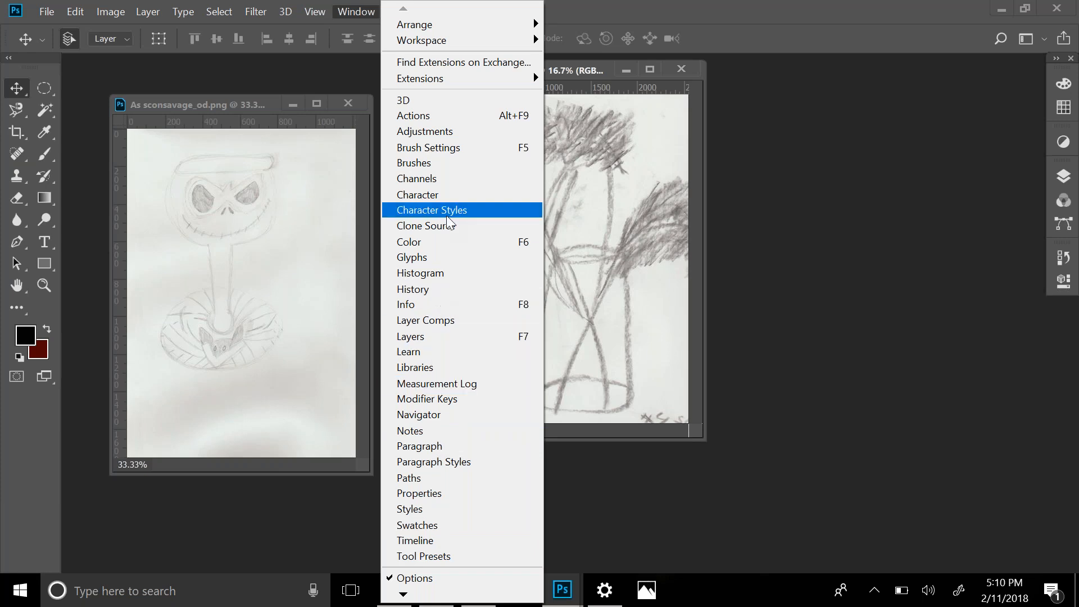
pyautogui.click(448, 199)
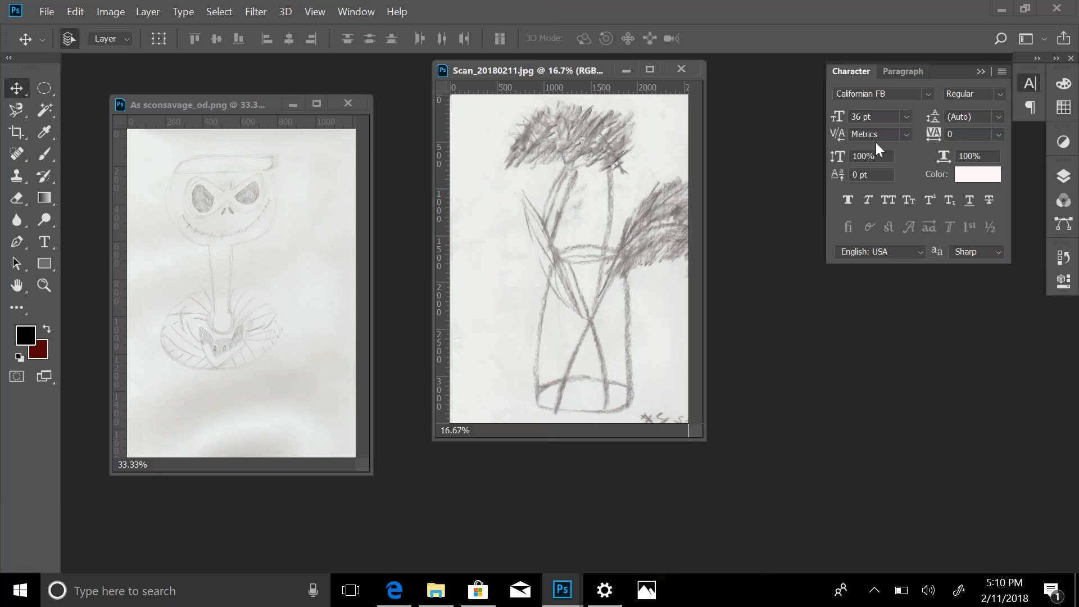
pyautogui.click(983, 72)
pyautogui.moveTo(1027, 69); pyautogui.dragTo(1064, 318)
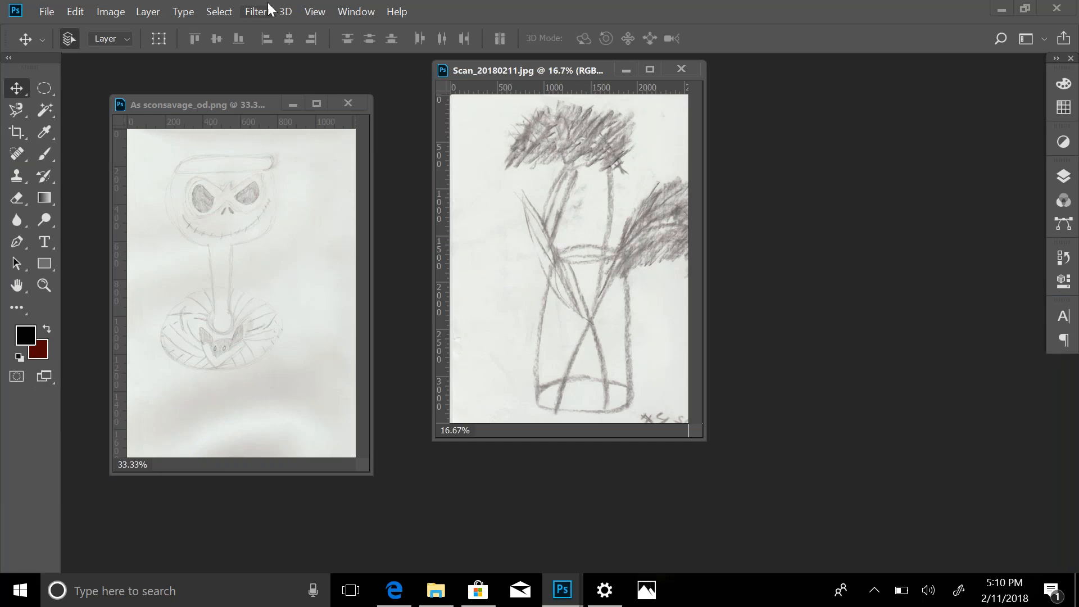
# Step: Save the current layout as a new workspace named mine, capturing the keyboard shortcuts, menus and toolbar
pyautogui.click(355, 11)
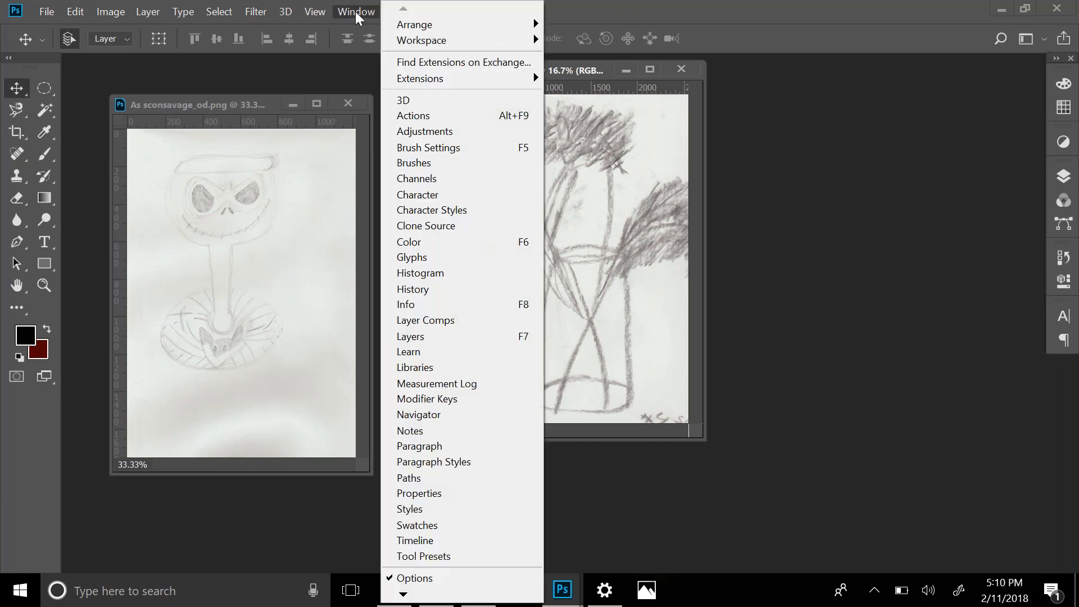
pyautogui.moveTo(438, 41)
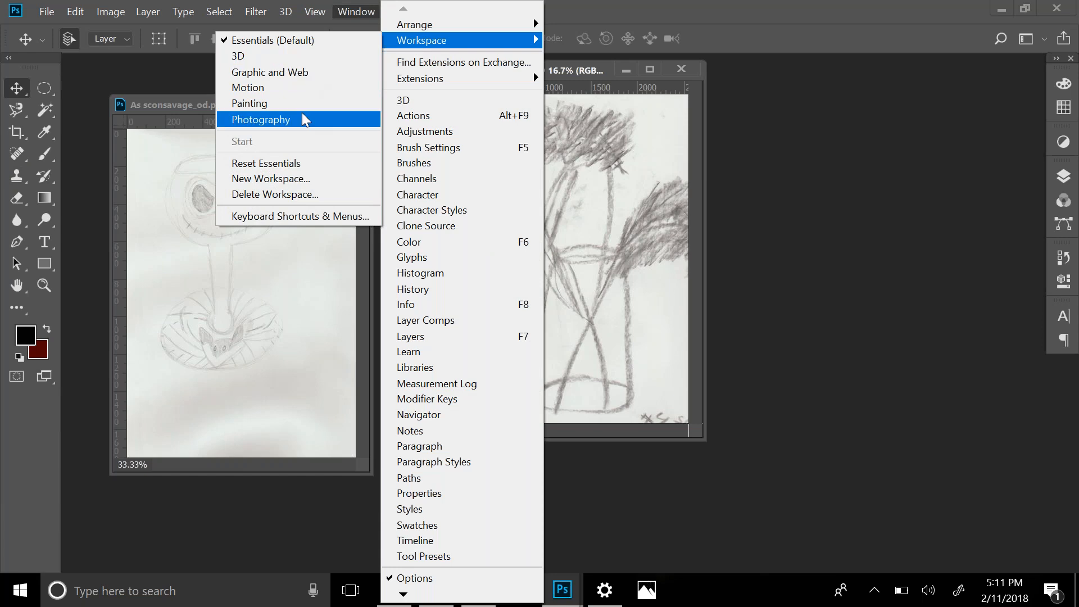
pyautogui.click(302, 178)
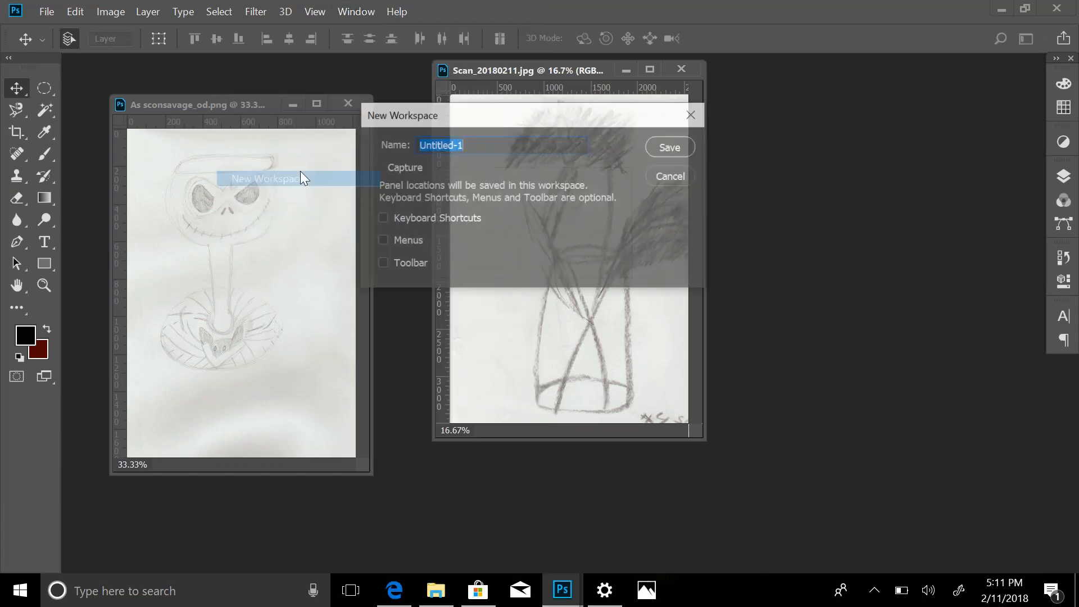
pyautogui.write('mine')
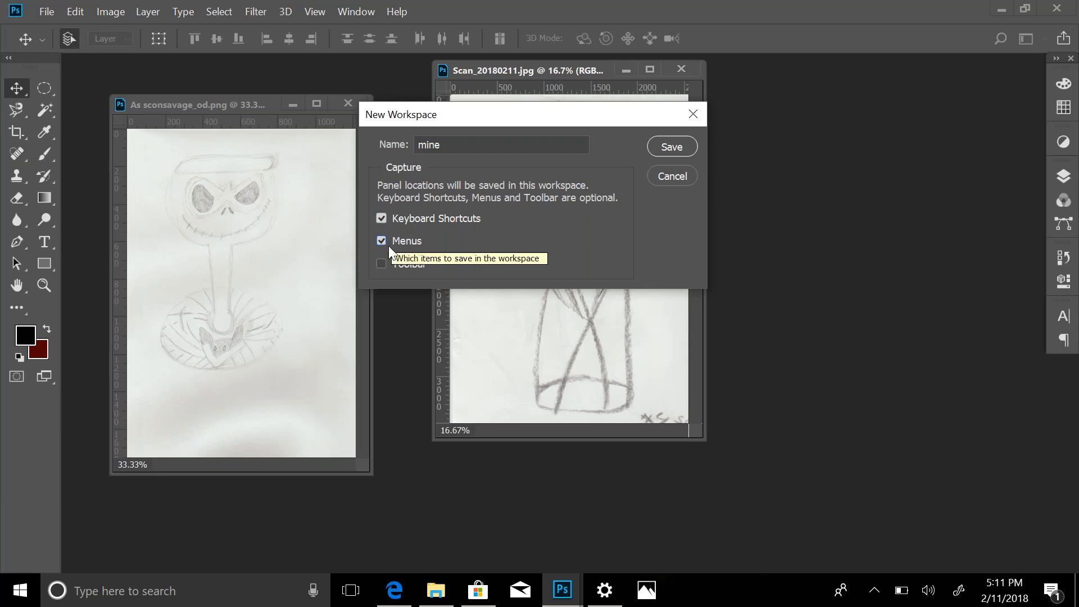
pyautogui.click(387, 265)
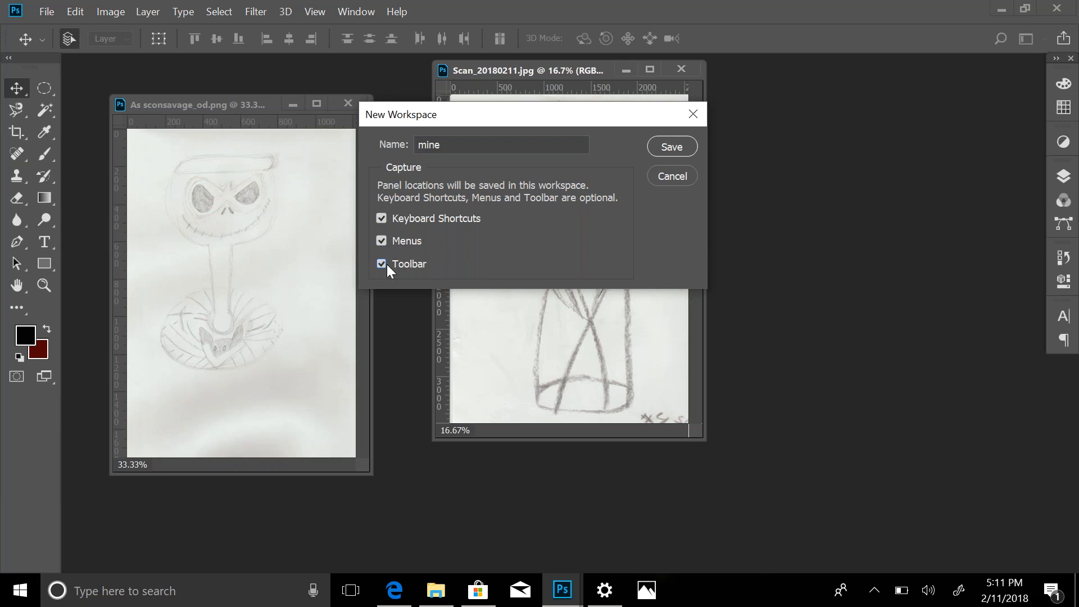
pyautogui.click(665, 148)
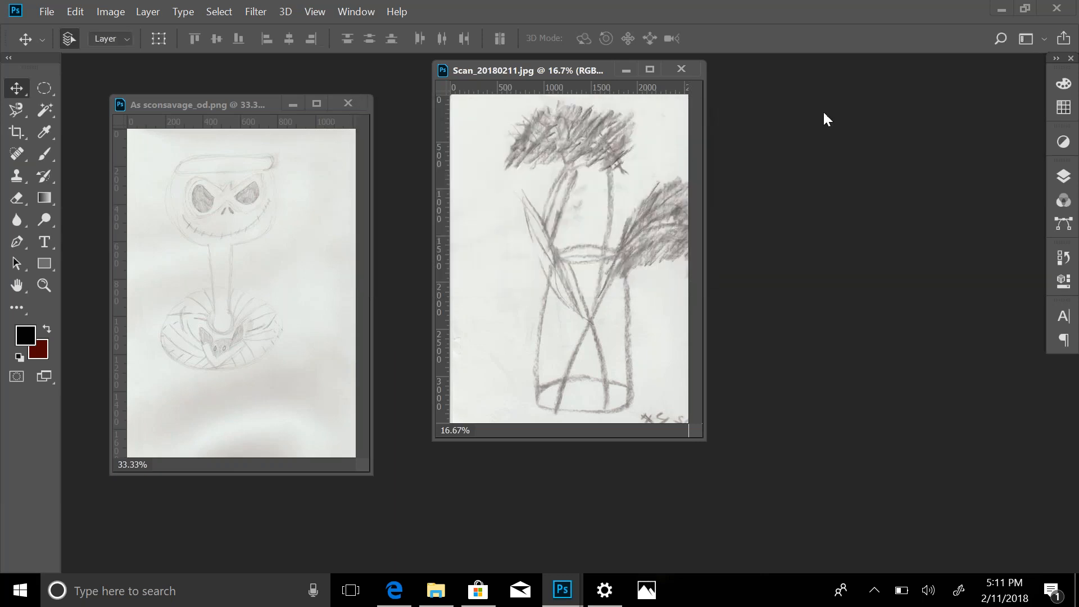
# Step: Close the collapsed panel dock and reset the mine workspace to restore it
pyautogui.click(1070, 59)
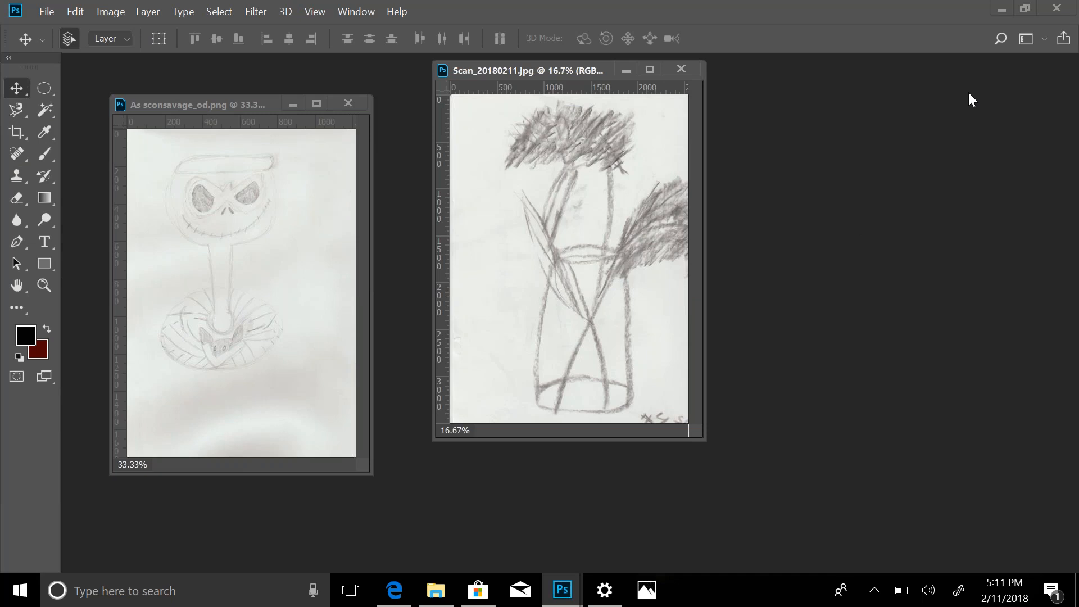
pyautogui.click(373, 10)
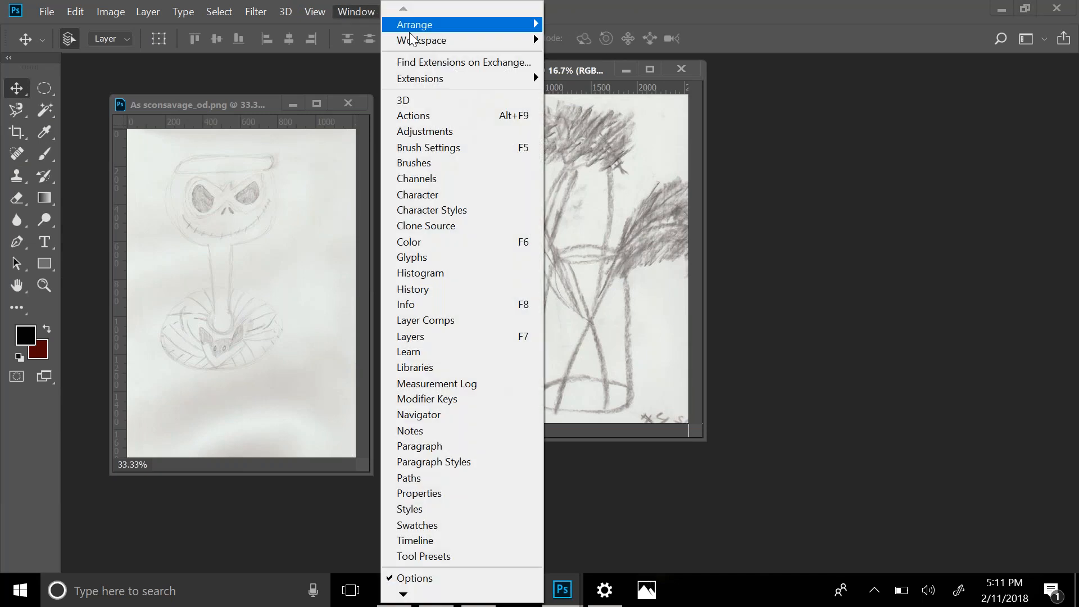
pyautogui.moveTo(386, 44)
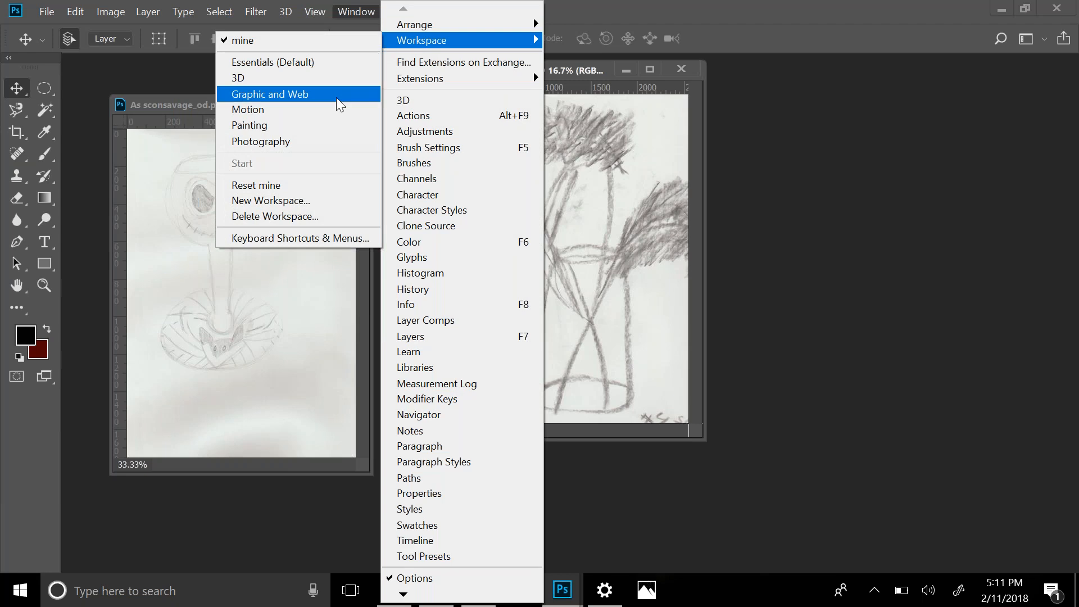
pyautogui.click(287, 185)
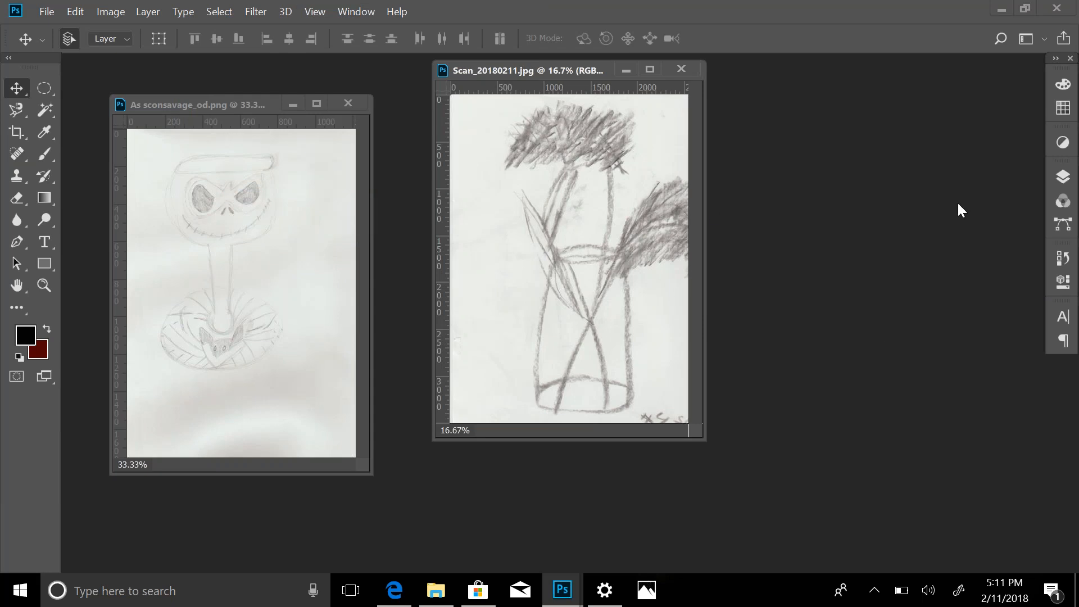
# Step: Preview the Painting and Photography workspaces and return to the custom mine workspace
pyautogui.click(372, 12)
pyautogui.moveTo(401, 29)
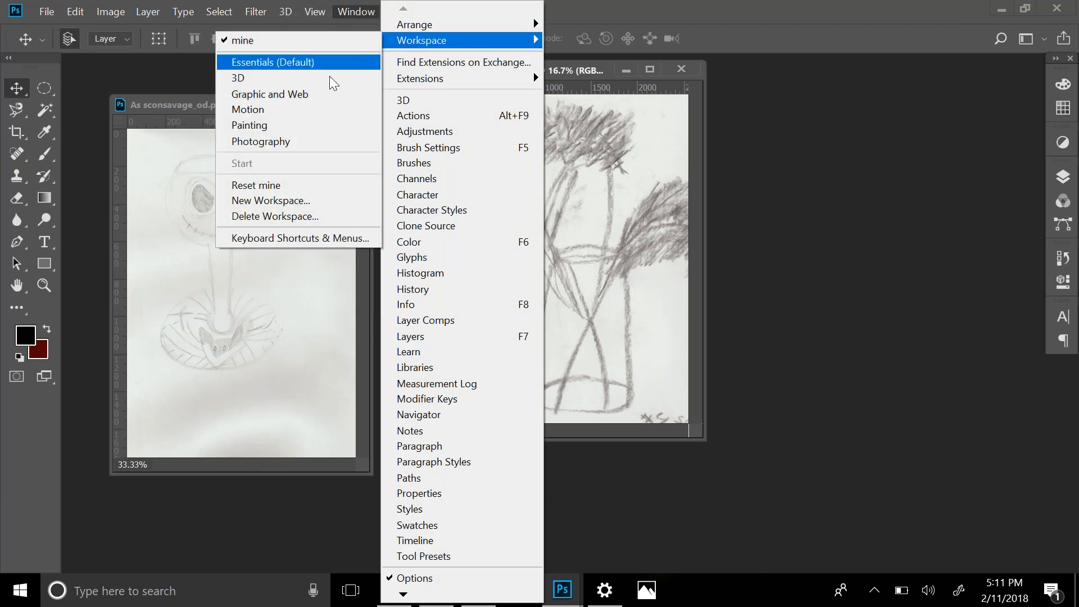
pyautogui.click(279, 125)
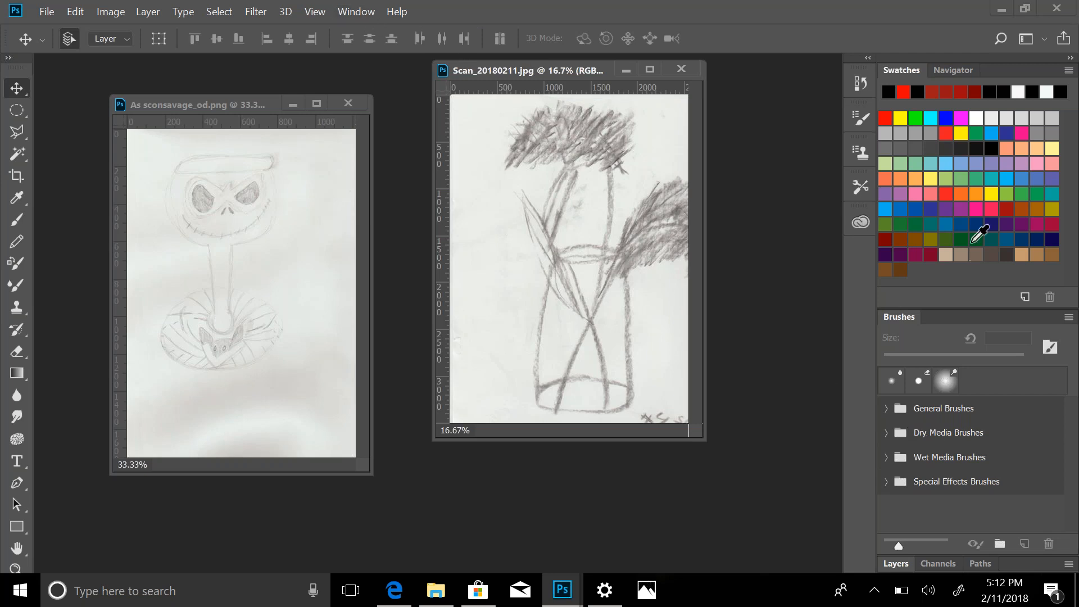
pyautogui.click(345, 12)
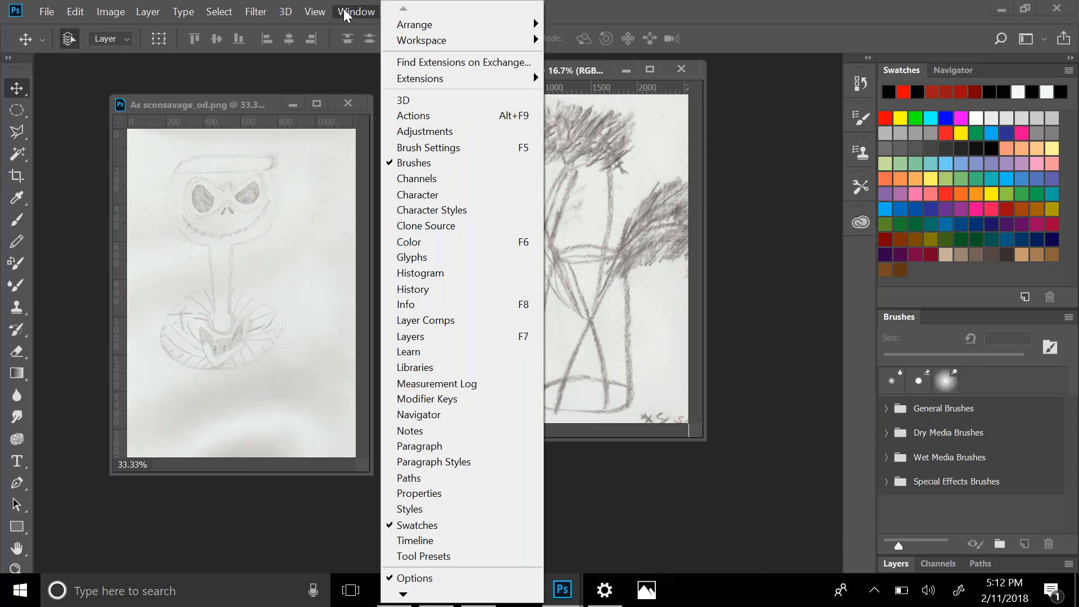
pyautogui.moveTo(416, 24)
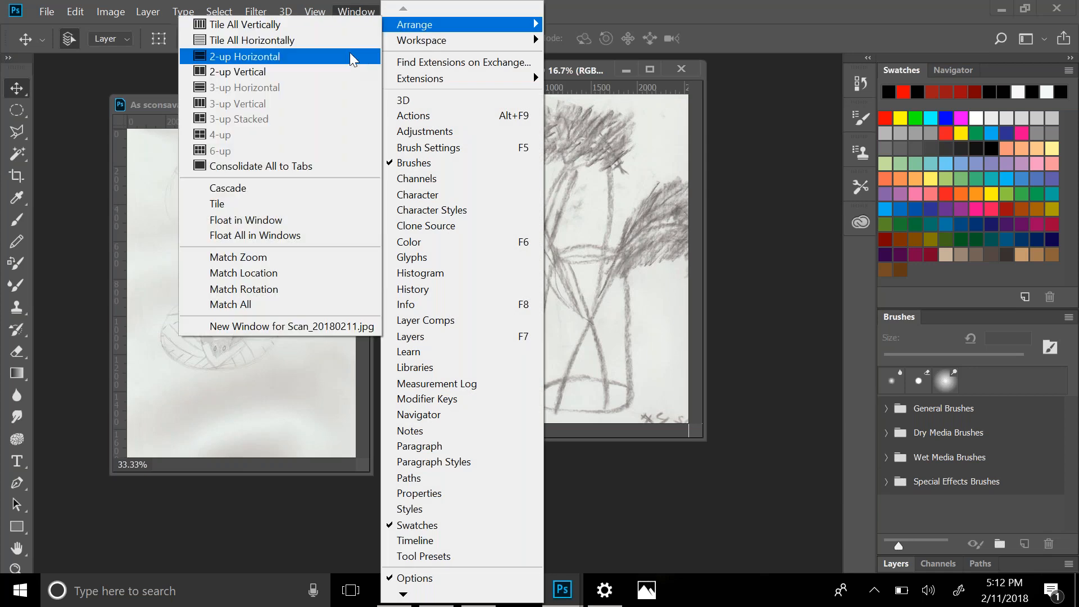
pyautogui.moveTo(417, 47)
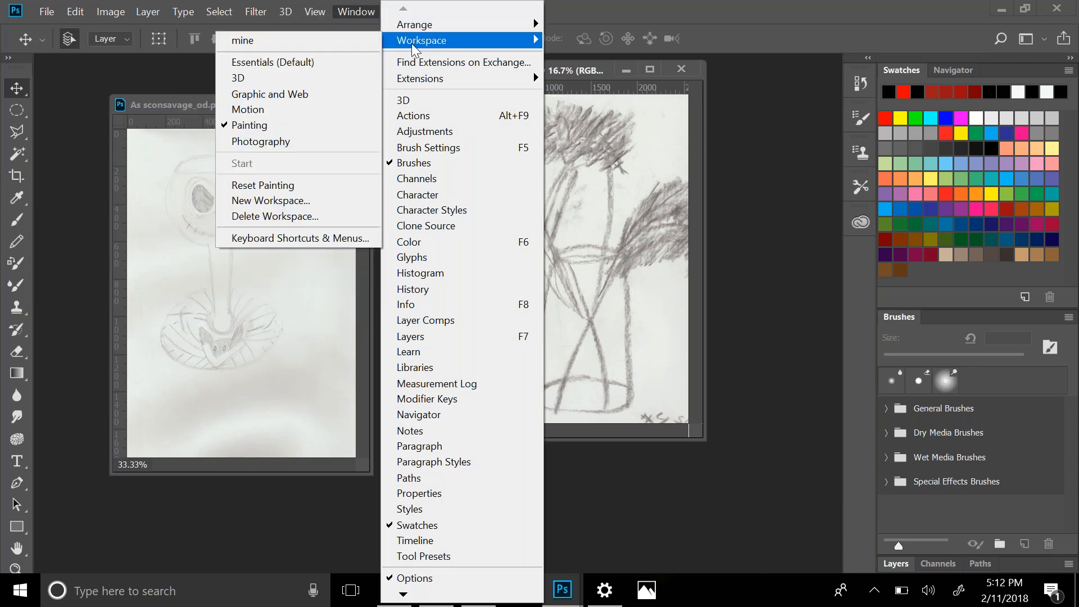
pyautogui.click(306, 142)
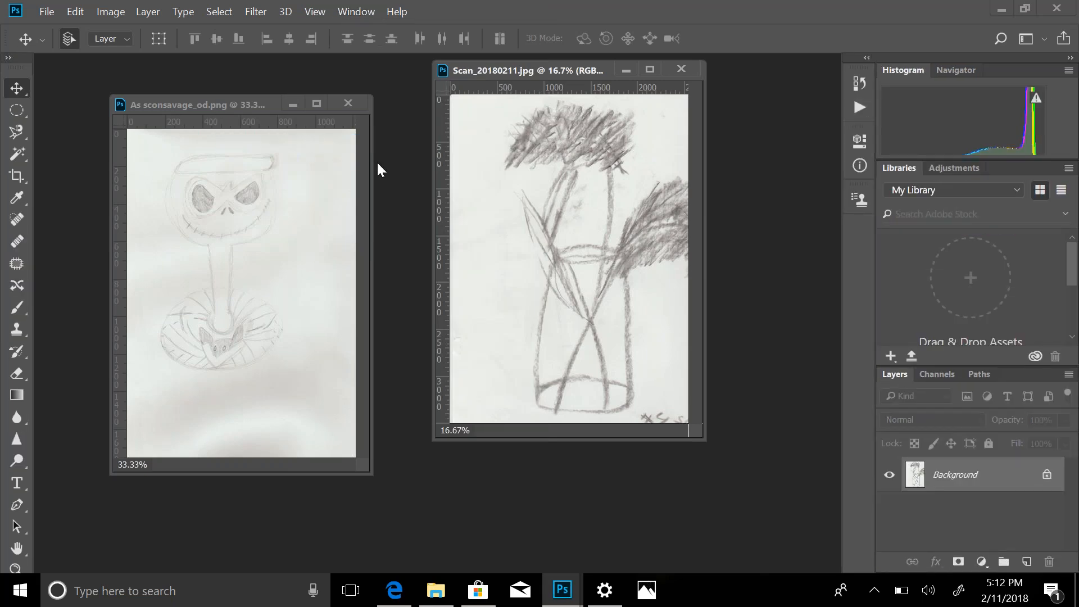
pyautogui.click(354, 10)
pyautogui.moveTo(387, 40)
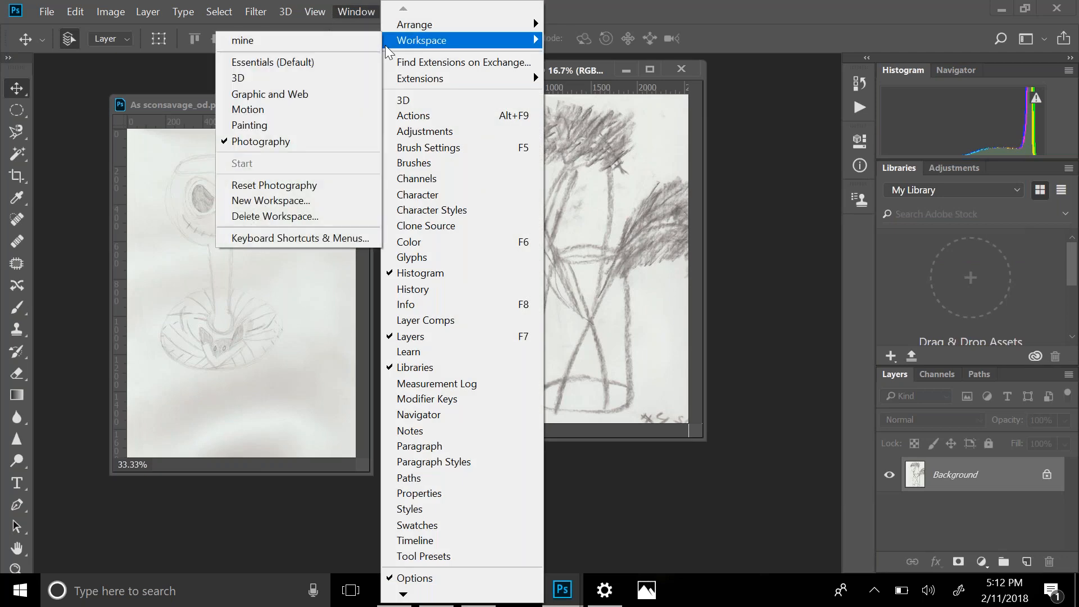
pyautogui.click(320, 42)
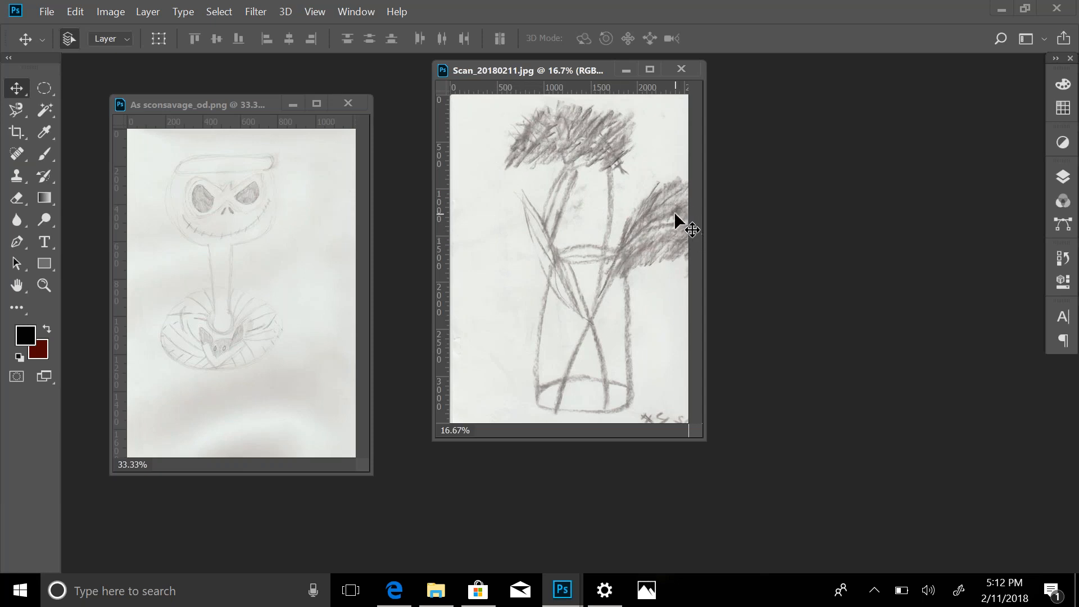
# Step: Crop empty paper off the lower and right edges of As sconsavage_od.png, leaving about 1003 × 1417 px
pyautogui.click(288, 173)
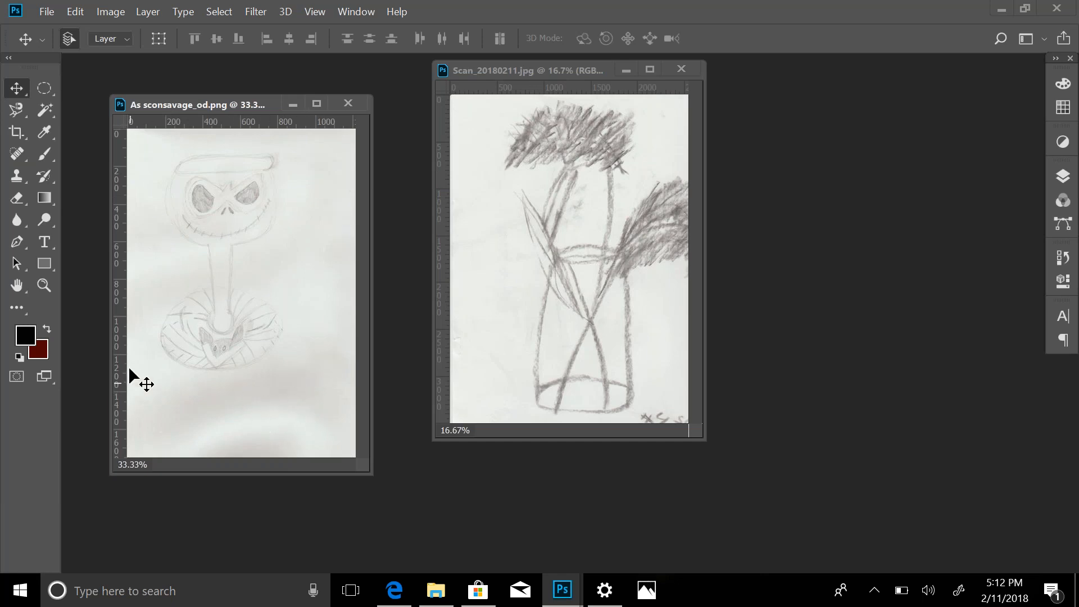
pyautogui.click(17, 133)
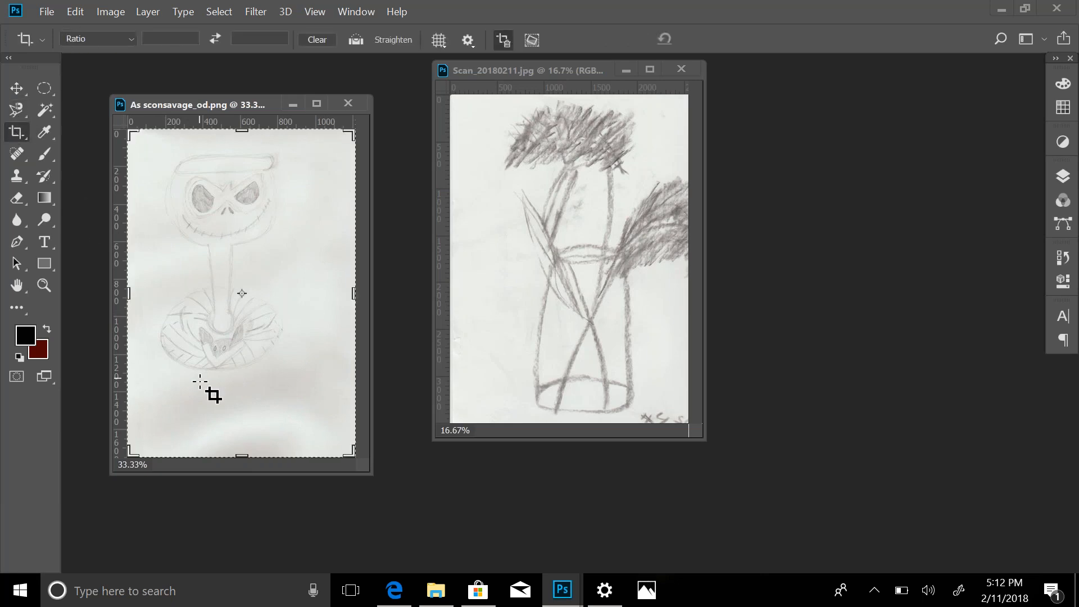
pyautogui.moveTo(240, 451); pyautogui.dragTo(241, 425)
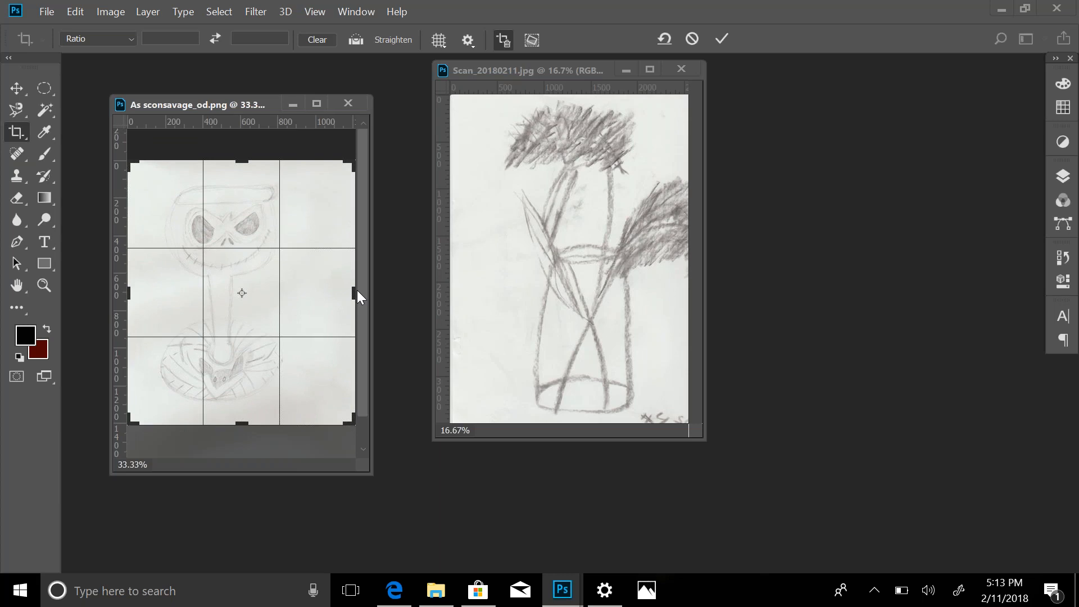
pyautogui.moveTo(354, 291); pyautogui.dragTo(333, 291)
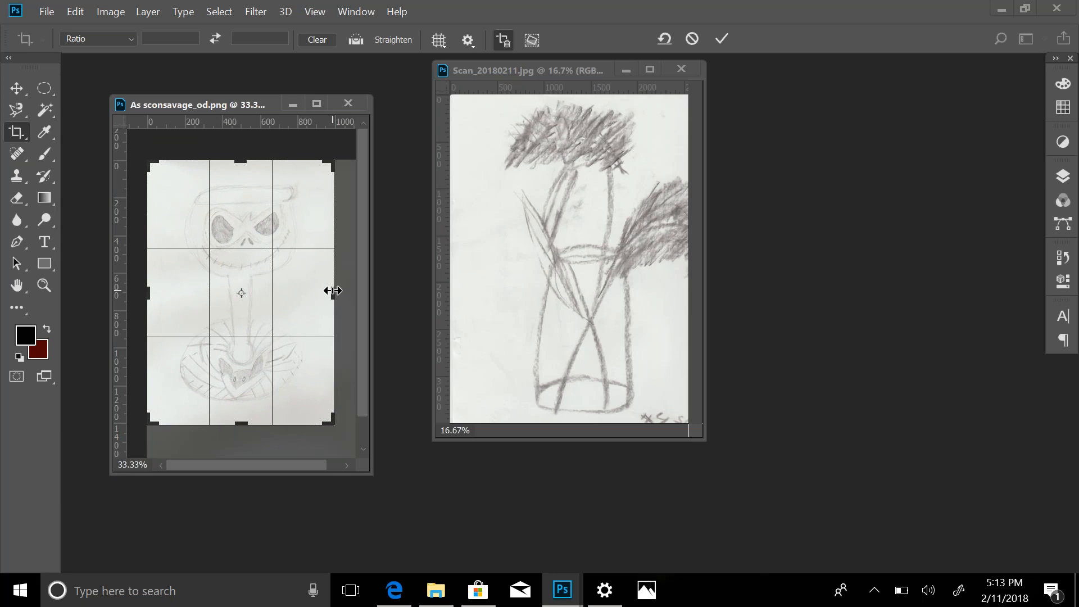
pyautogui.press('Return')
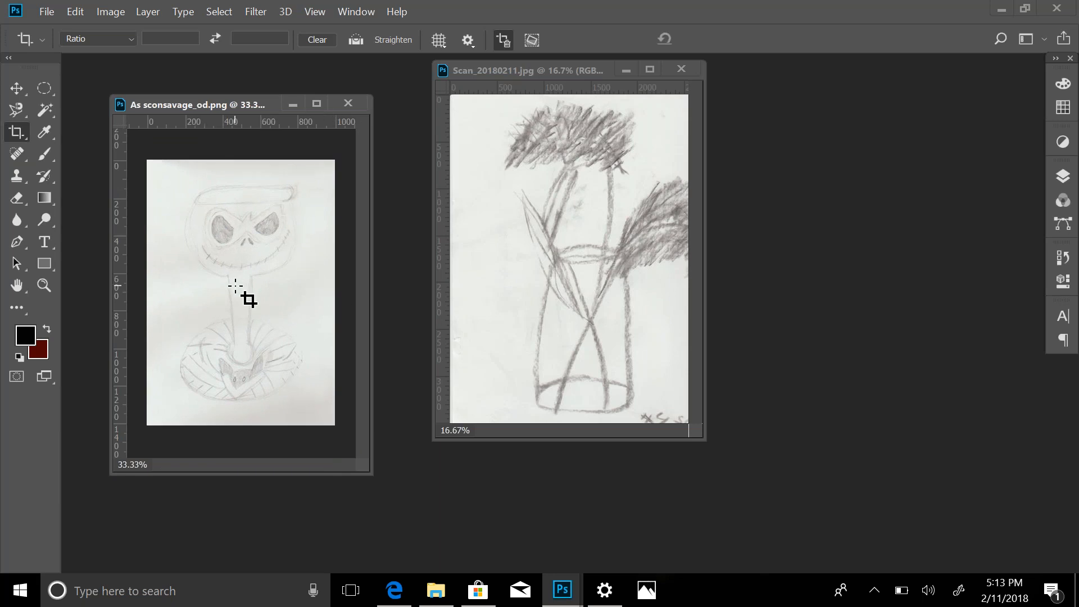
# Step: Set the resolution of As sconsavage_od.png to 72 pixels/inch in its Image Size settings
pyautogui.click(115, 13)
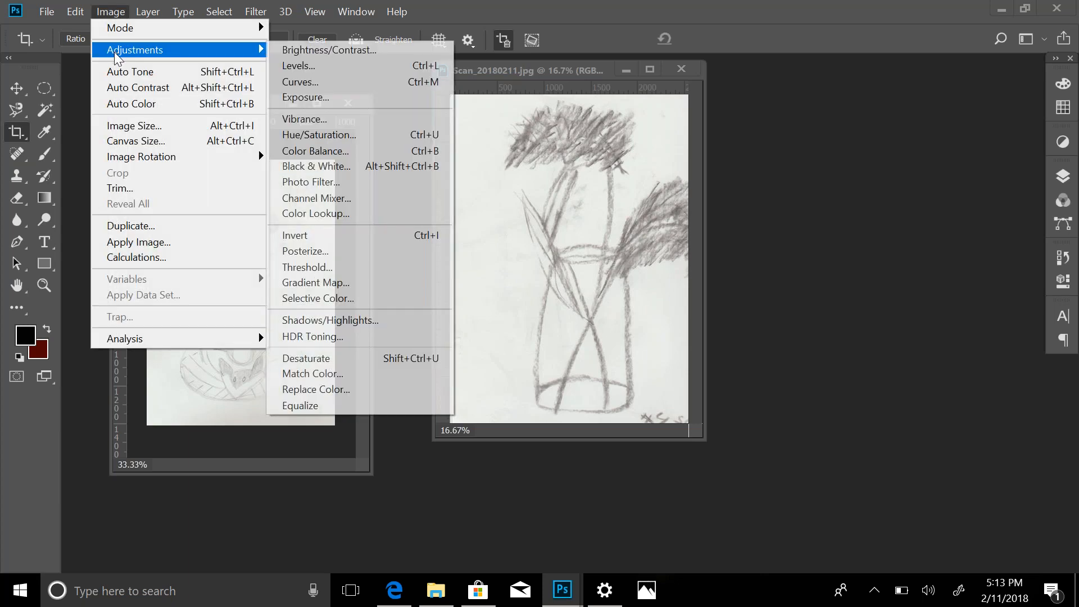
pyautogui.click(140, 126)
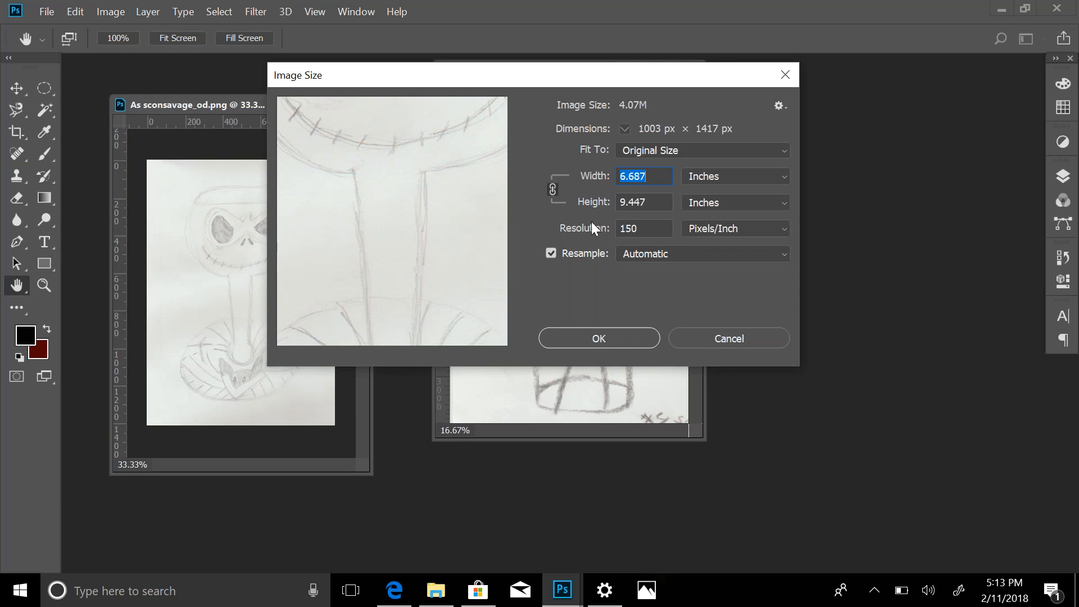
pyautogui.click(633, 227)
pyautogui.doubleClick(628, 228)
pyautogui.write('72')
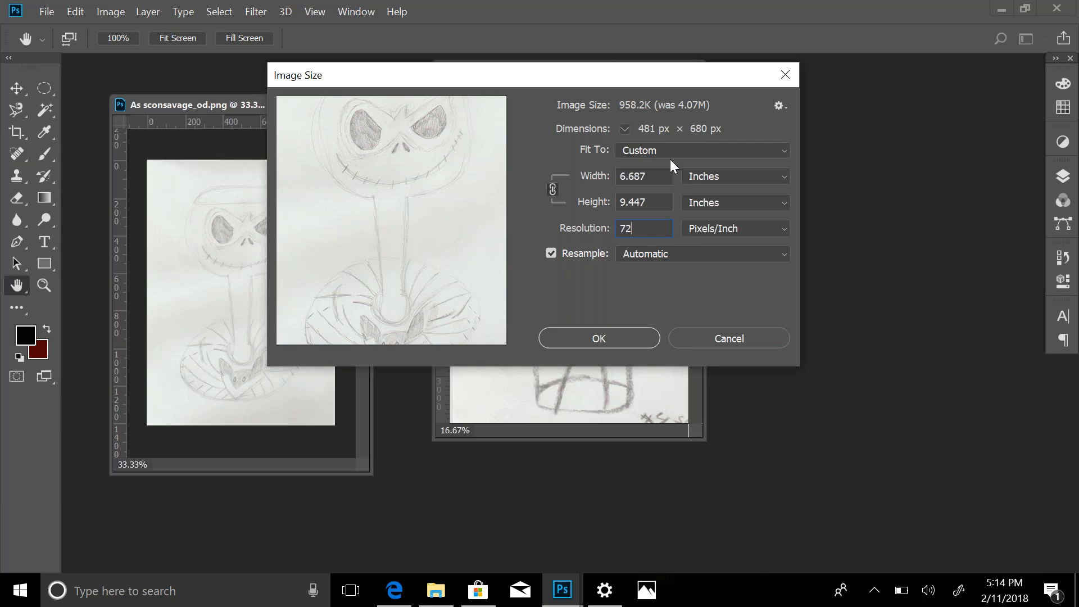
# Step: Switch the image dimensions to pixels, set the height to 800 with proportions linked, and apply the resize
pyautogui.click(685, 179)
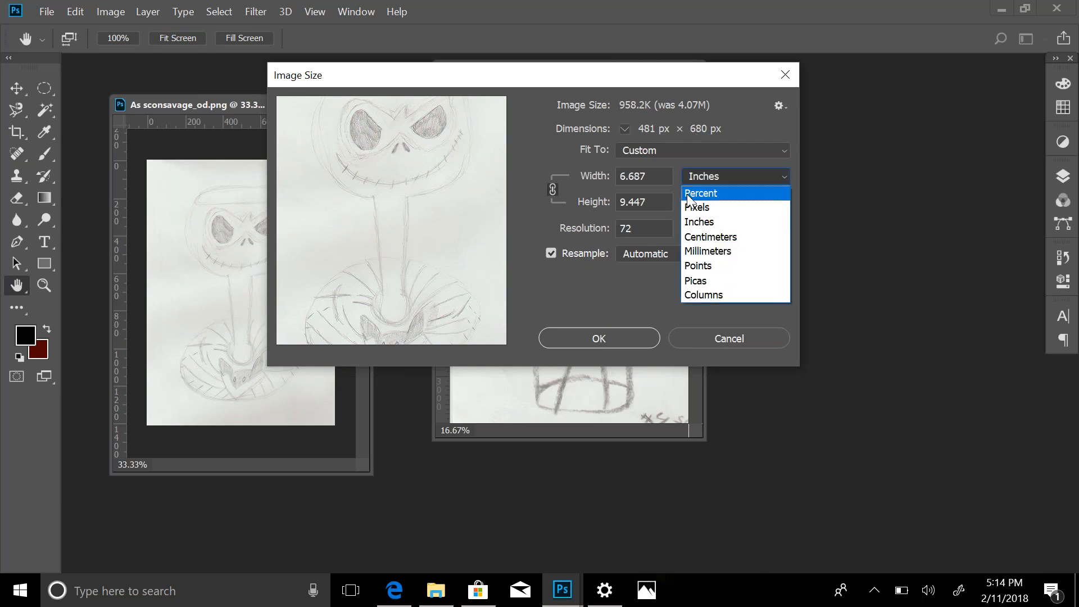
pyautogui.click(692, 207)
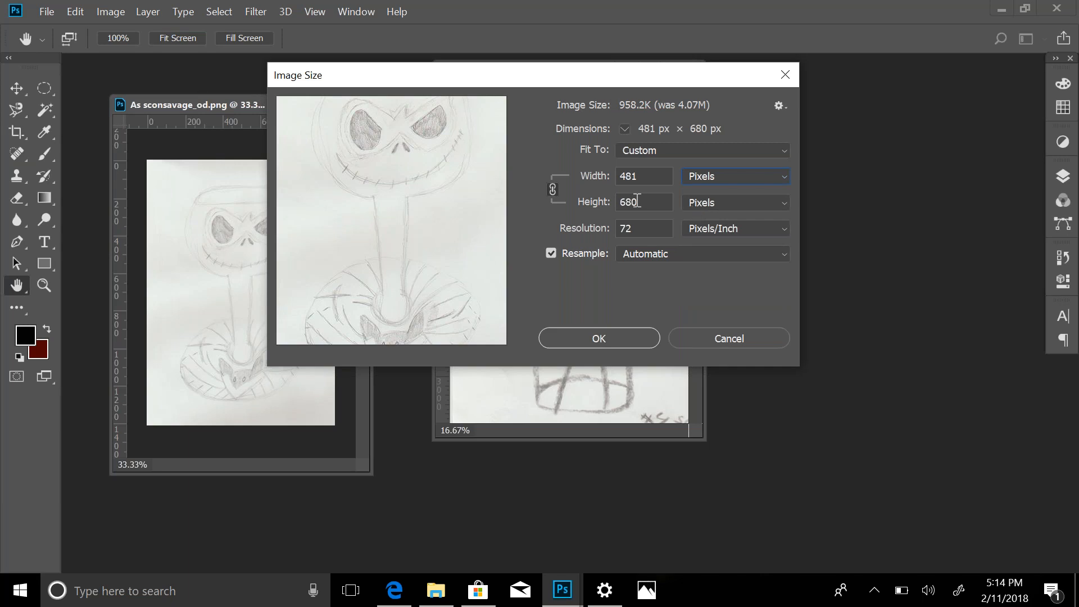
pyautogui.doubleClick(629, 204)
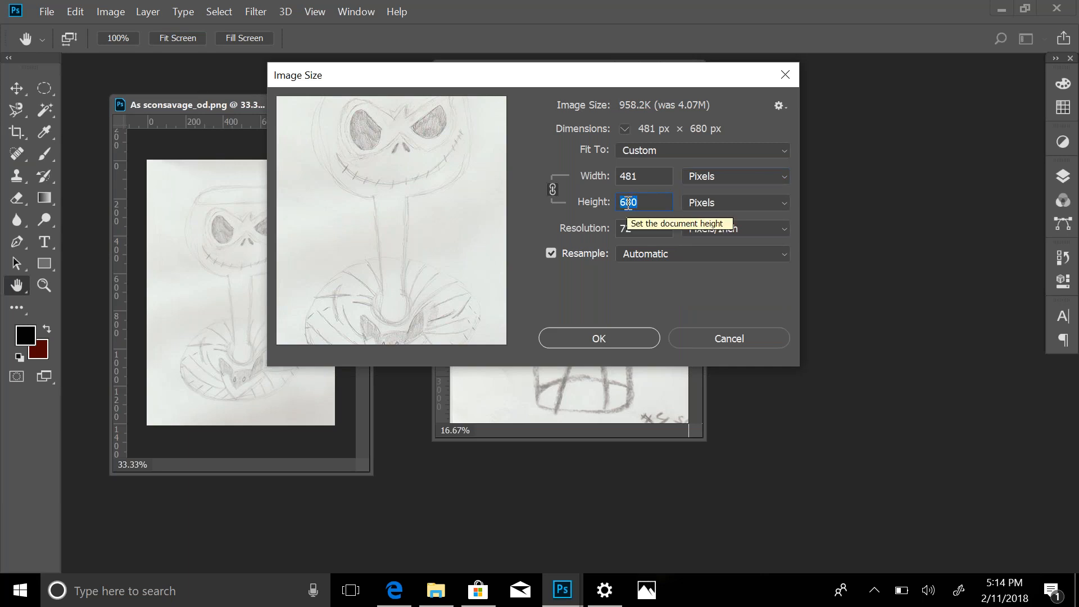
pyautogui.write('800')
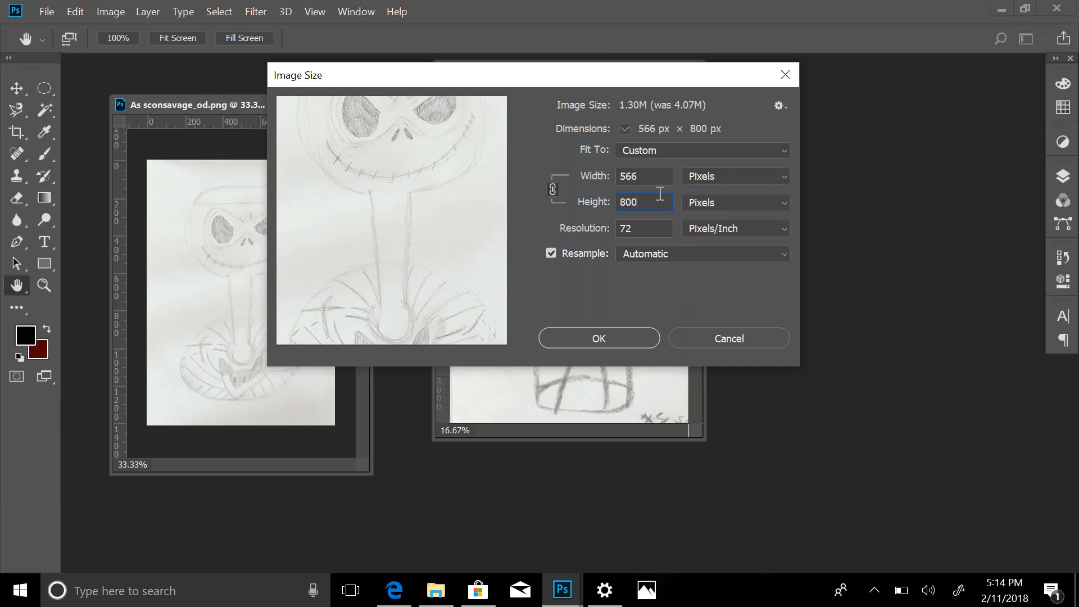
pyautogui.press('Return')
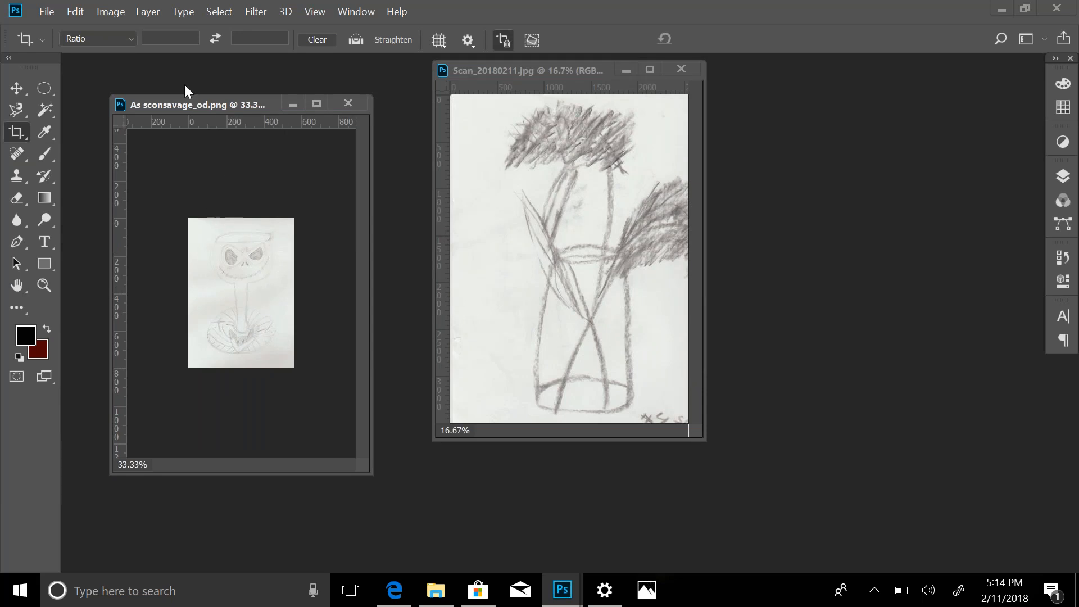
pyautogui.click(125, 12)
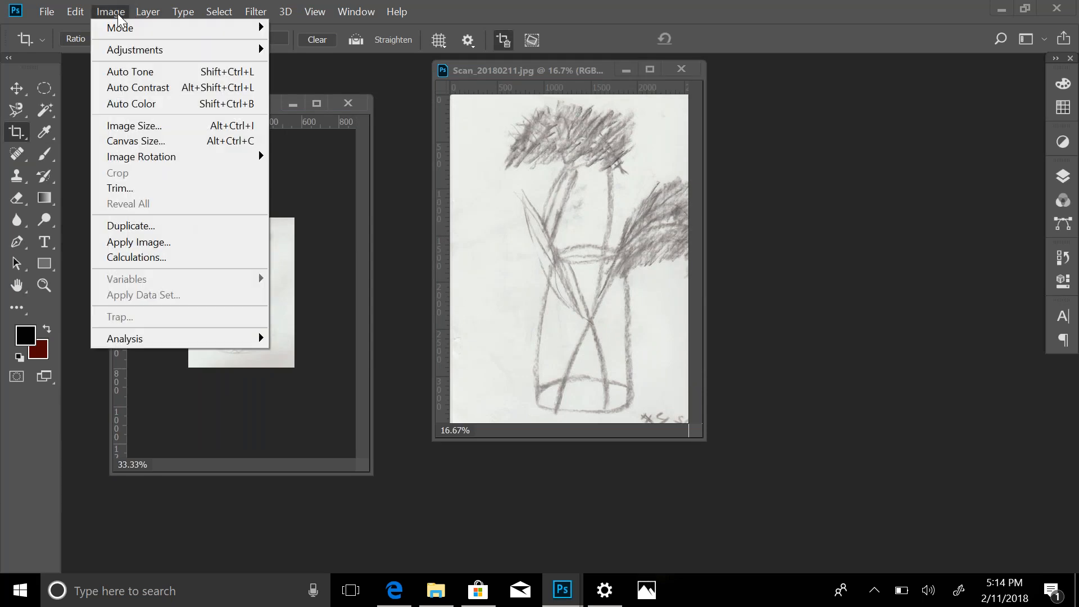
pyautogui.click(129, 124)
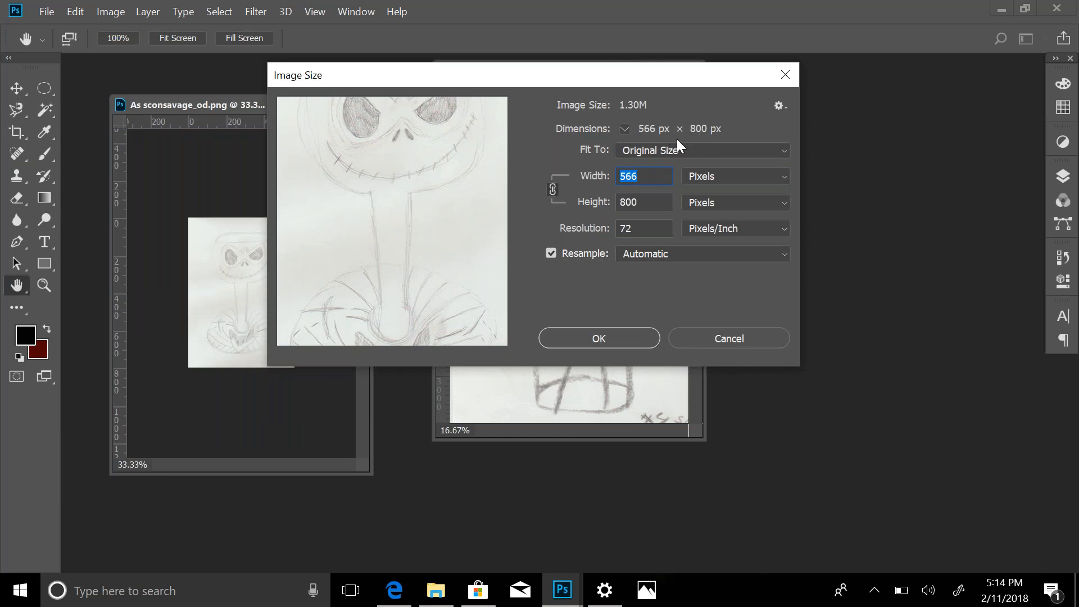
pyautogui.doubleClick(640, 202)
pyautogui.press('c')
pyautogui.click(626, 338)
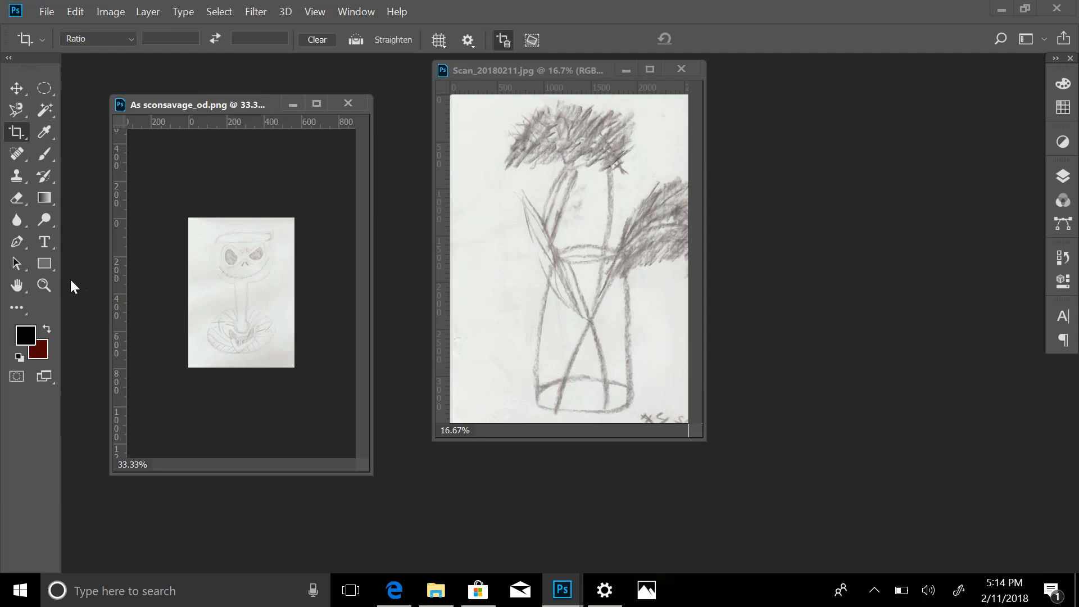
pyautogui.click(48, 285)
pyautogui.click(224, 286)
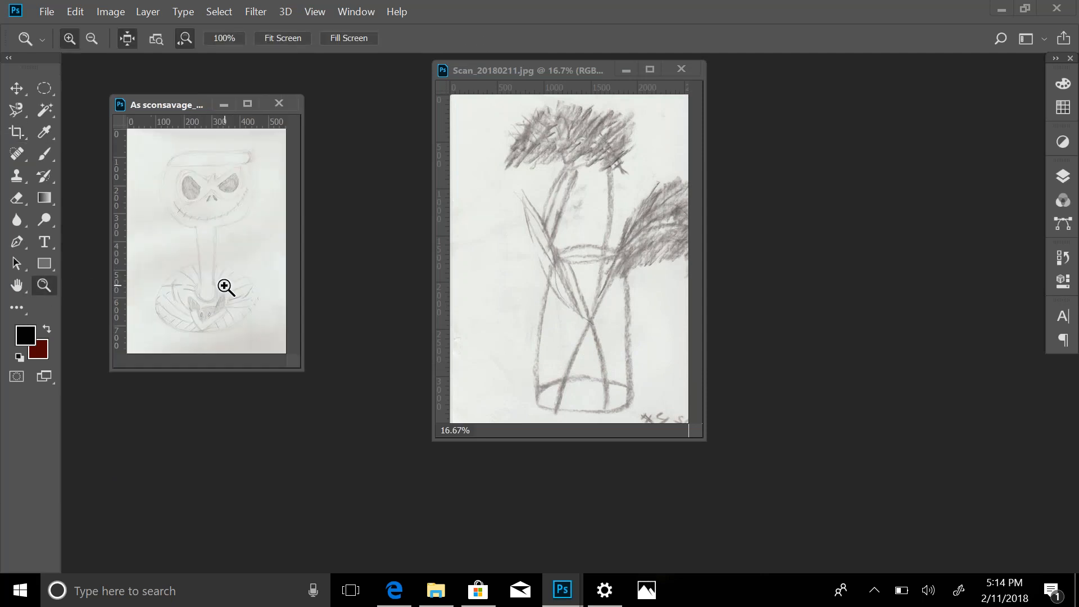
# Step: Zoom the resized drawing to 100% and raise its Levels input black point to 135 with the midtones at 1.32
pyautogui.click(225, 287)
pyautogui.click(225, 286)
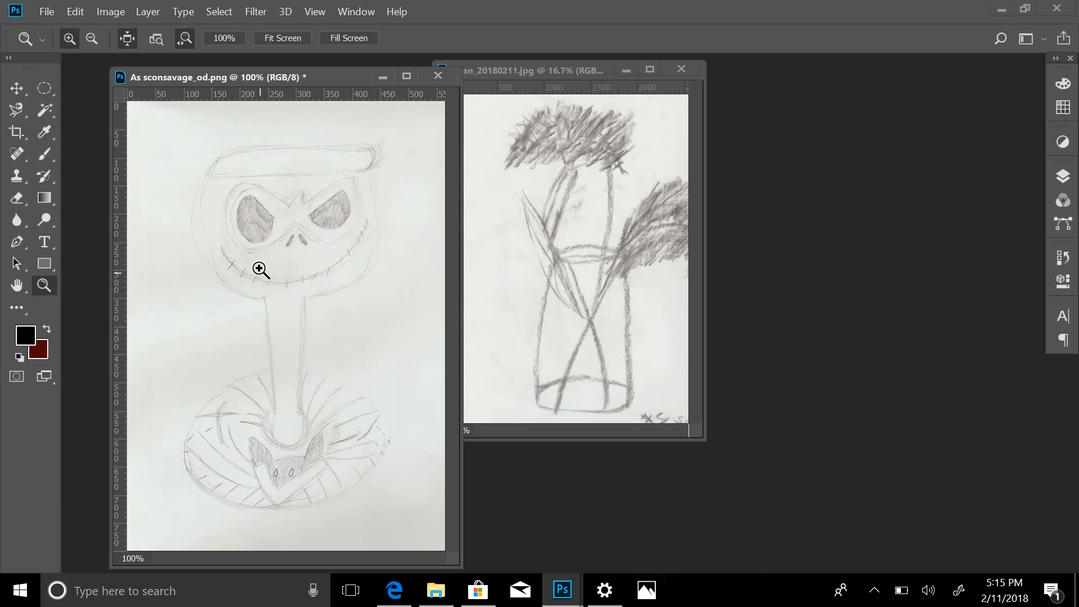
pyautogui.click(104, 12)
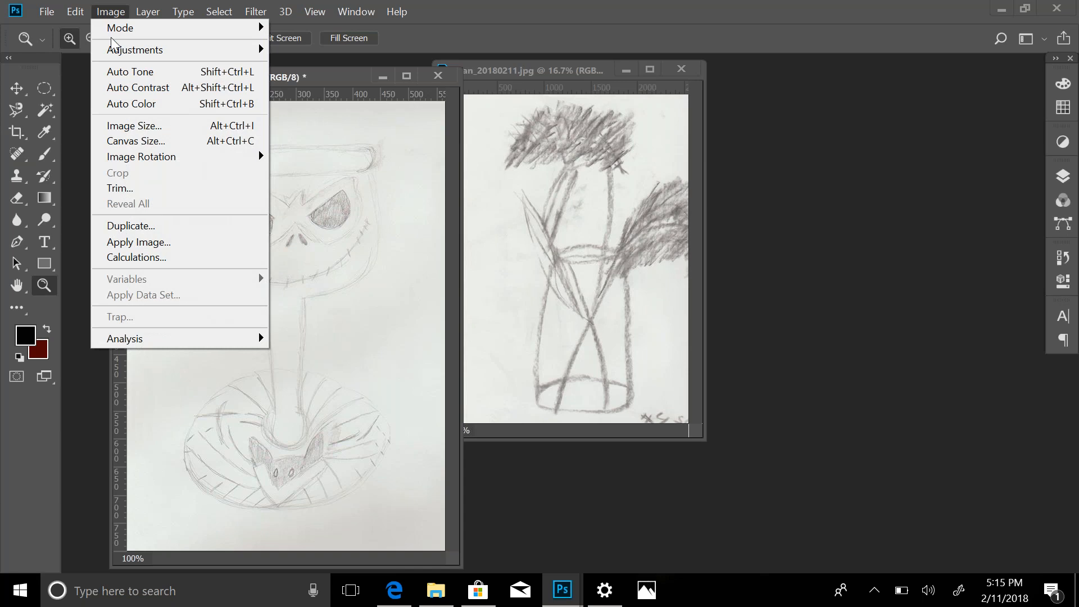
pyautogui.moveTo(114, 48)
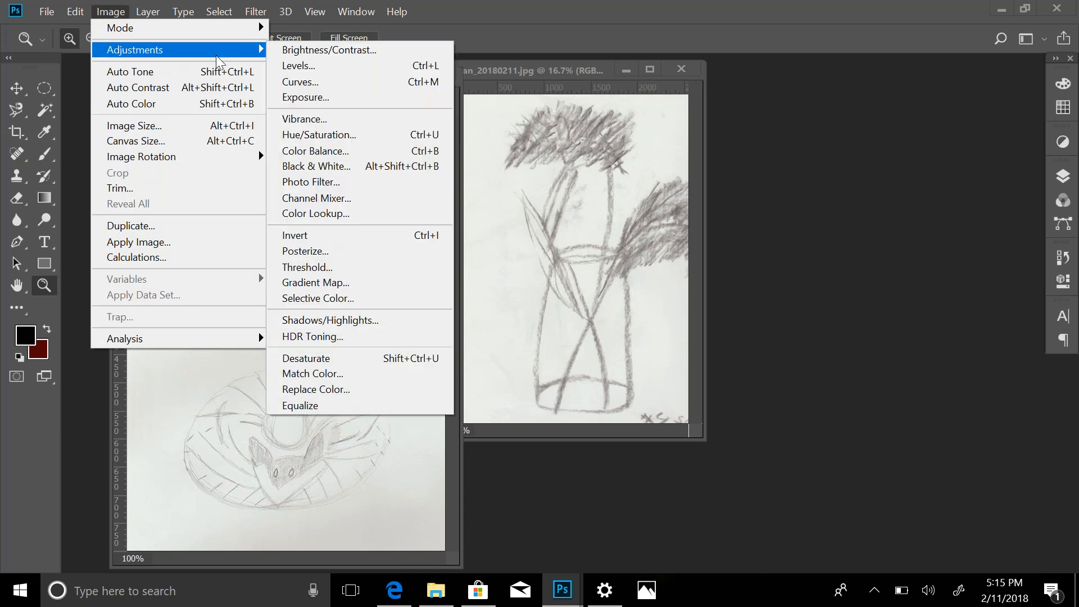
pyautogui.click(301, 69)
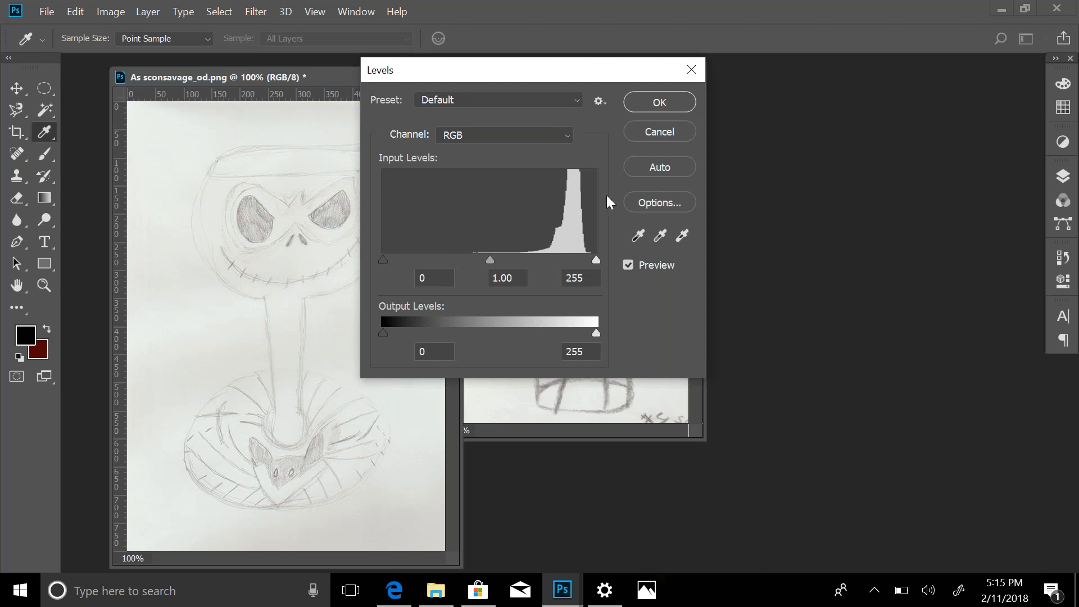
pyautogui.moveTo(384, 261); pyautogui.dragTo(536, 264)
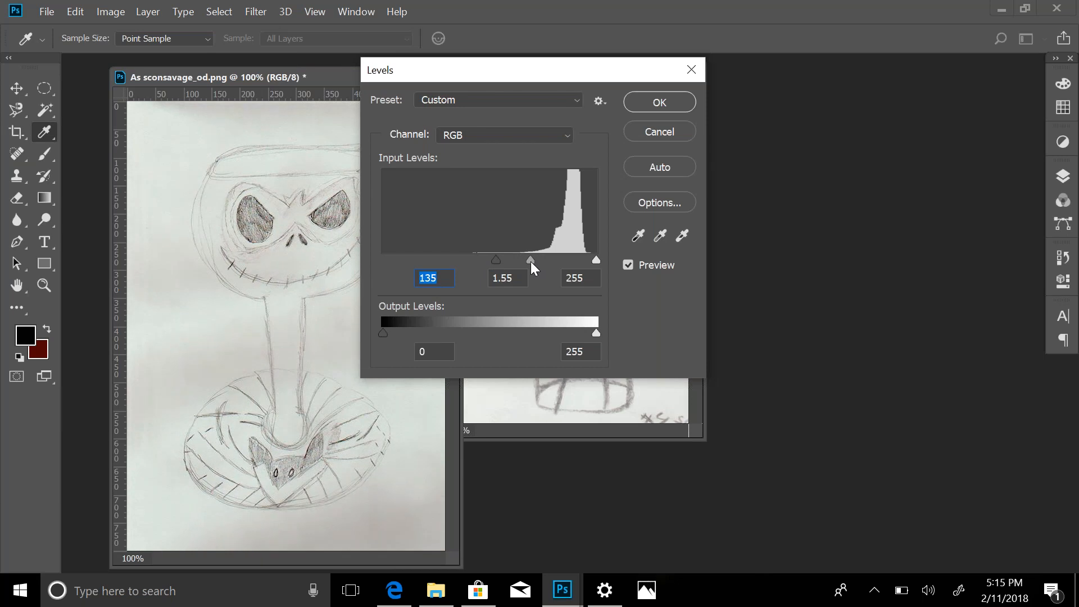
pyautogui.click(536, 261)
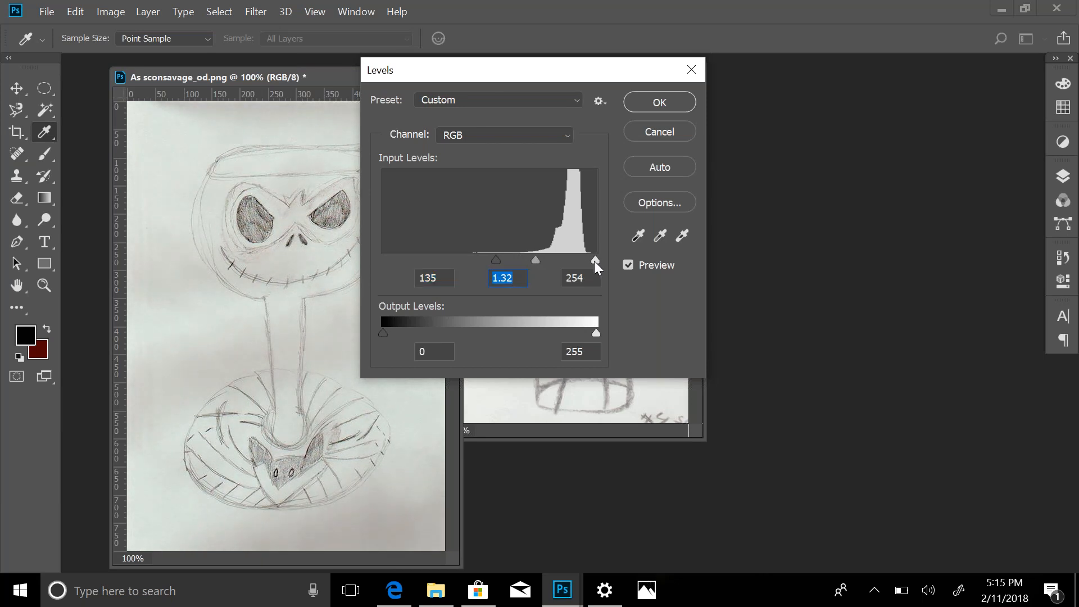
# Step: Try a lower white input level of 246, restore it to 255, and apply the Levels adjustment
pyautogui.moveTo(593, 260); pyautogui.dragTo(589, 261)
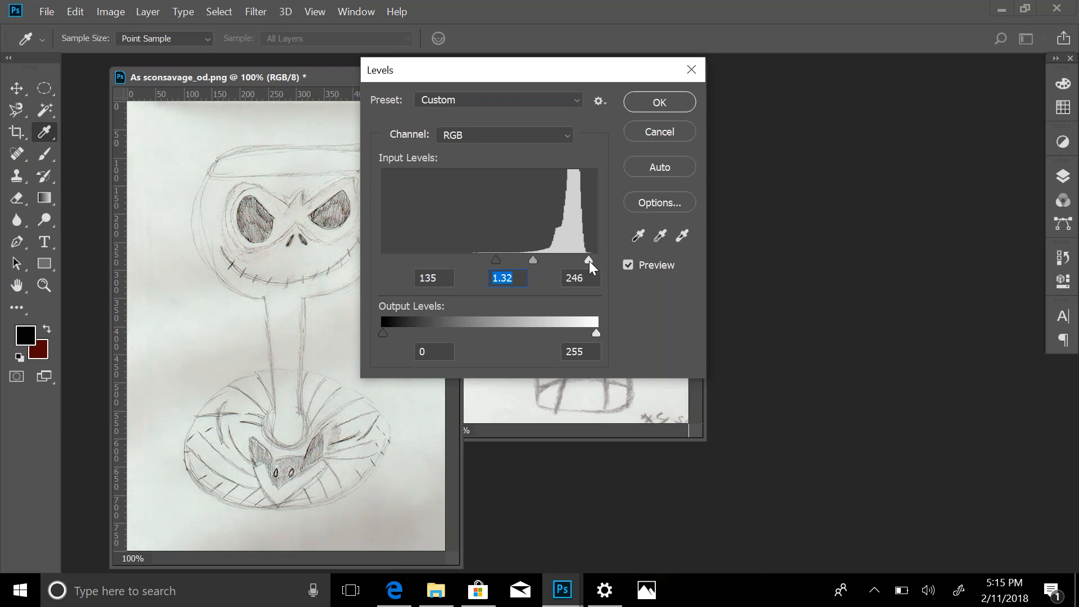
pyautogui.click(589, 260)
pyautogui.moveTo(589, 261); pyautogui.dragTo(595, 258)
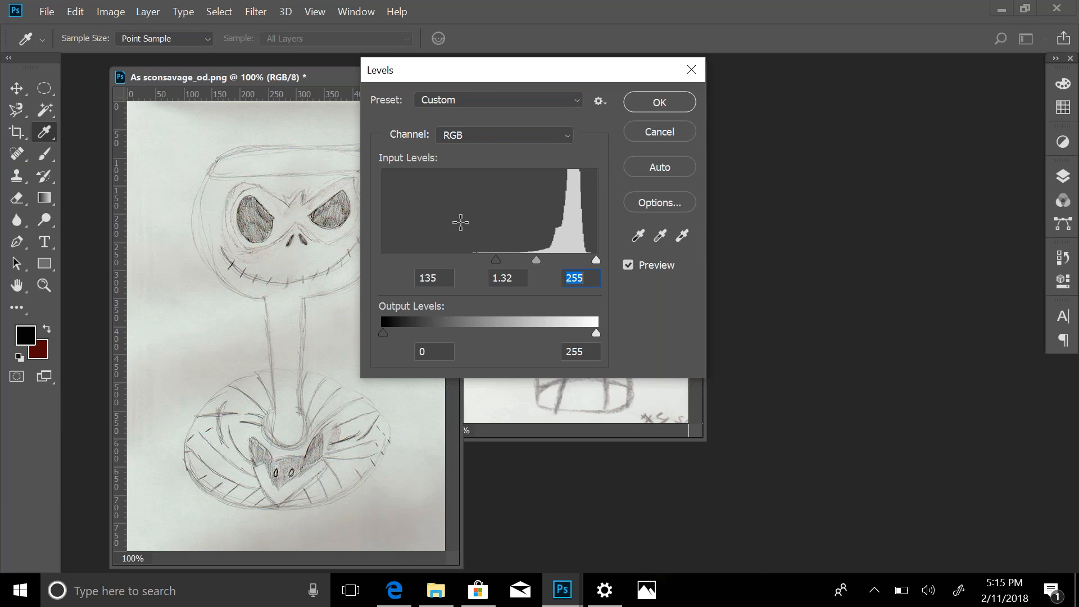
pyautogui.click(657, 102)
pyautogui.press('z')
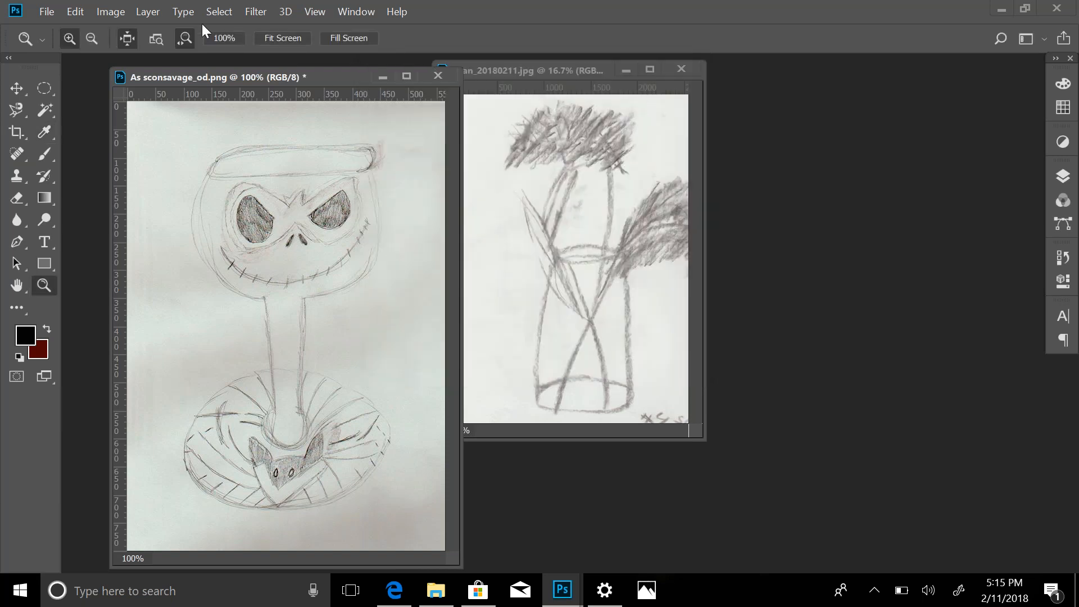
# Step: Remove all color from the drawing with a Hue/Saturation adjustment, setting Saturation to -100
pyautogui.click(120, 14)
pyautogui.moveTo(126, 56)
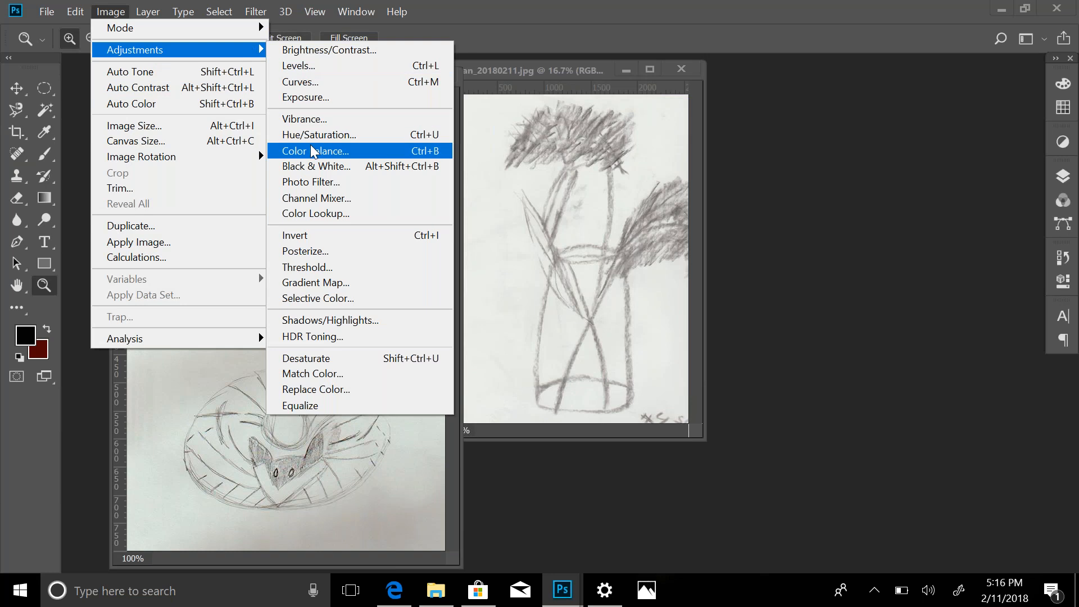
pyautogui.click(316, 136)
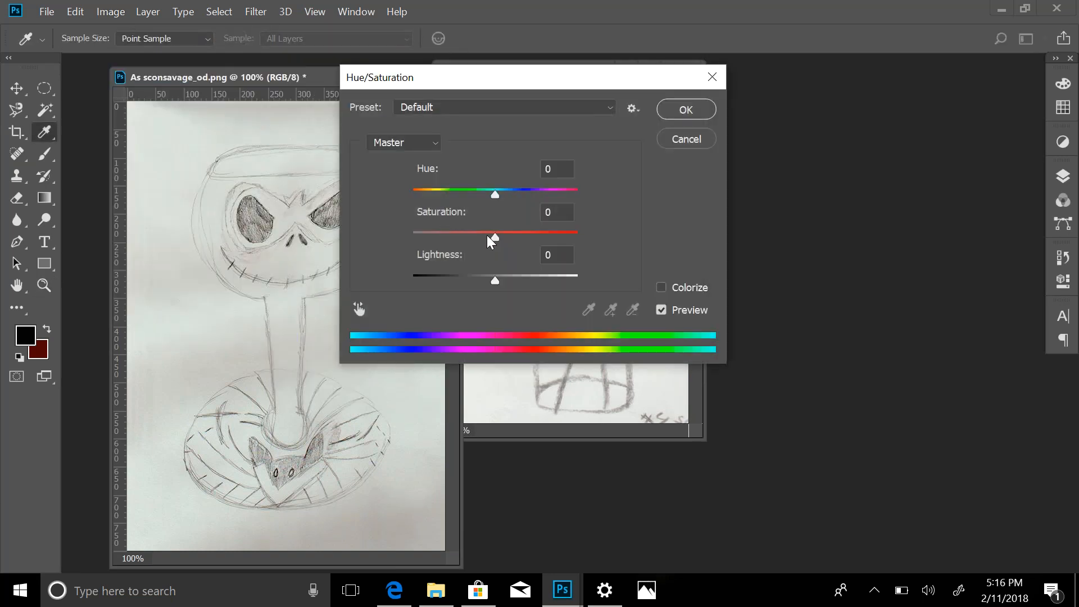
pyautogui.click(494, 237)
pyautogui.moveTo(493, 237); pyautogui.dragTo(393, 236)
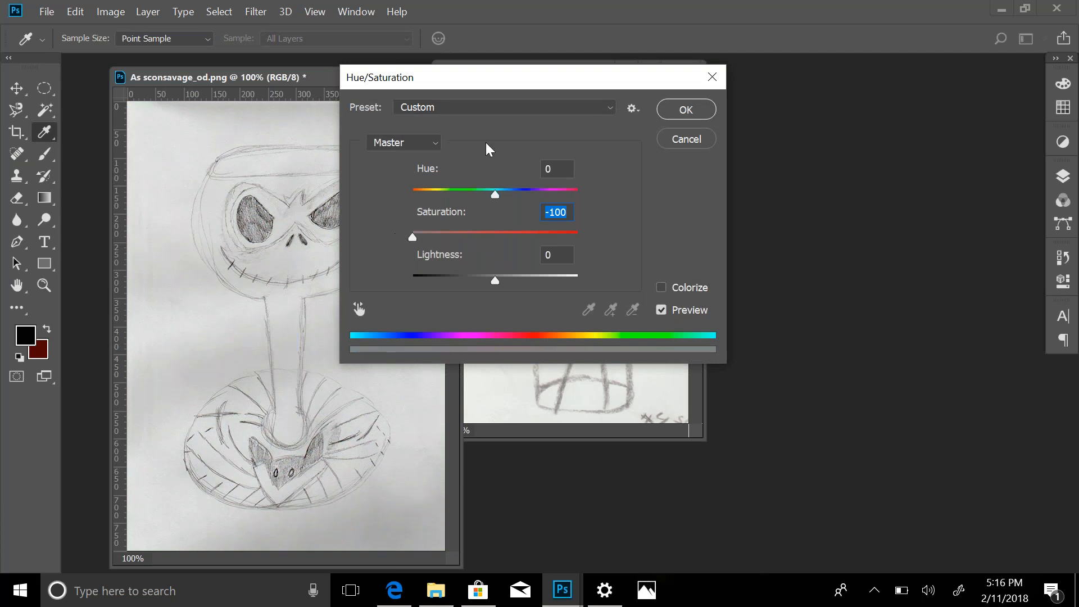
pyautogui.click(668, 110)
pyautogui.press('z')
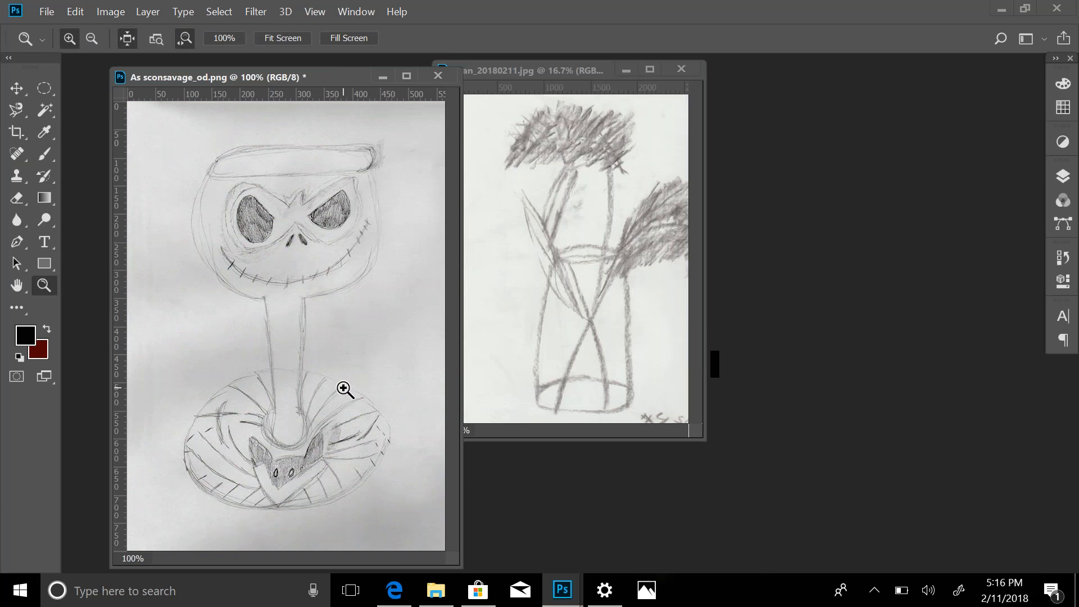
# Step: Apply a Brightness/Contrast adjustment to the drawing with brightness set to 6 and the contrast raised moderately
pyautogui.click(107, 11)
pyautogui.moveTo(119, 51)
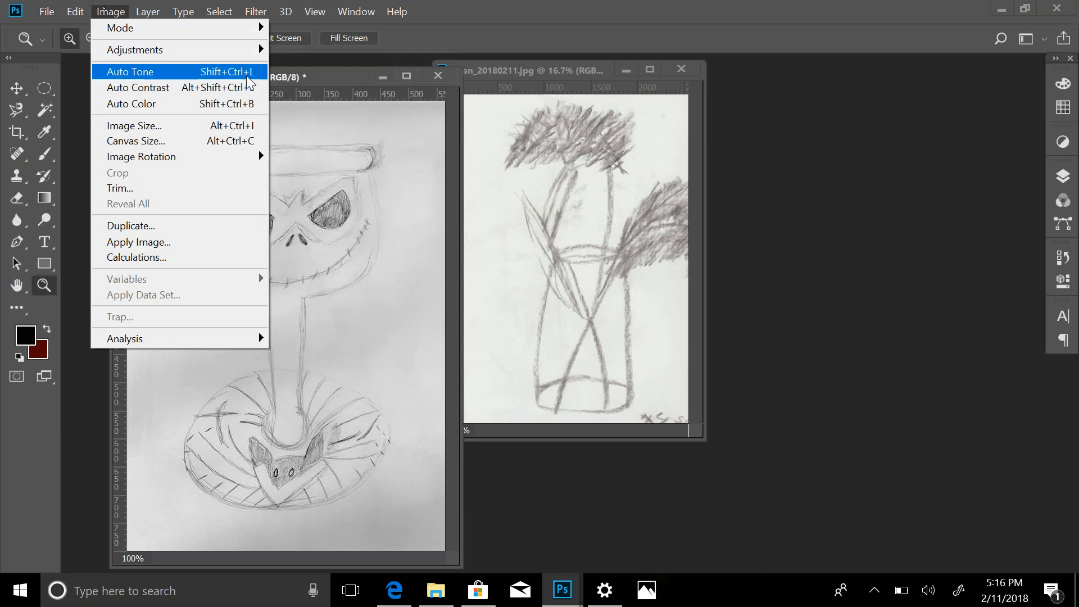
pyautogui.moveTo(259, 54)
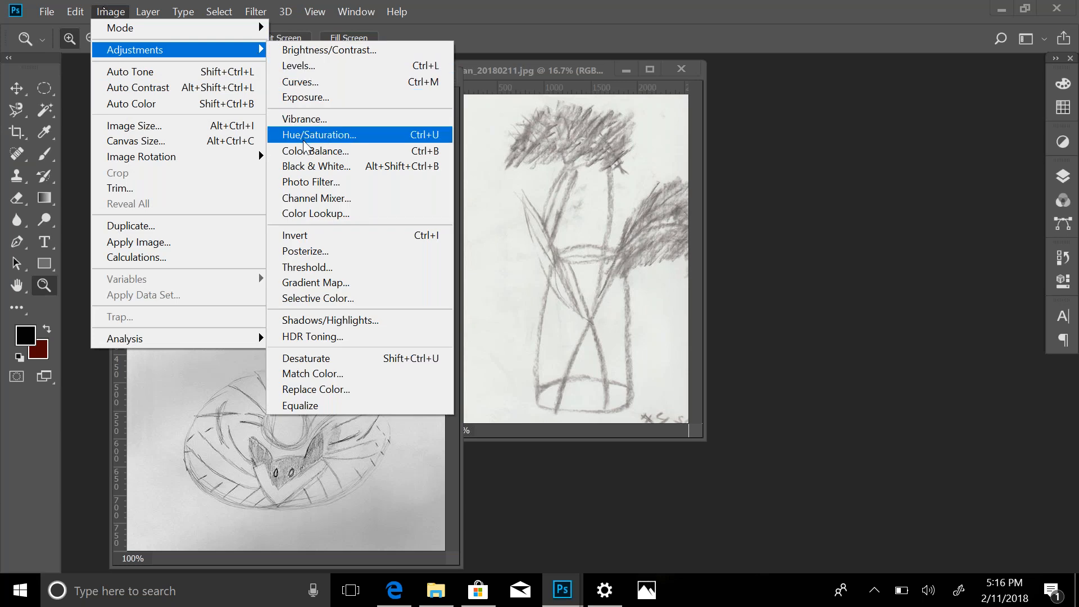
pyautogui.click(319, 53)
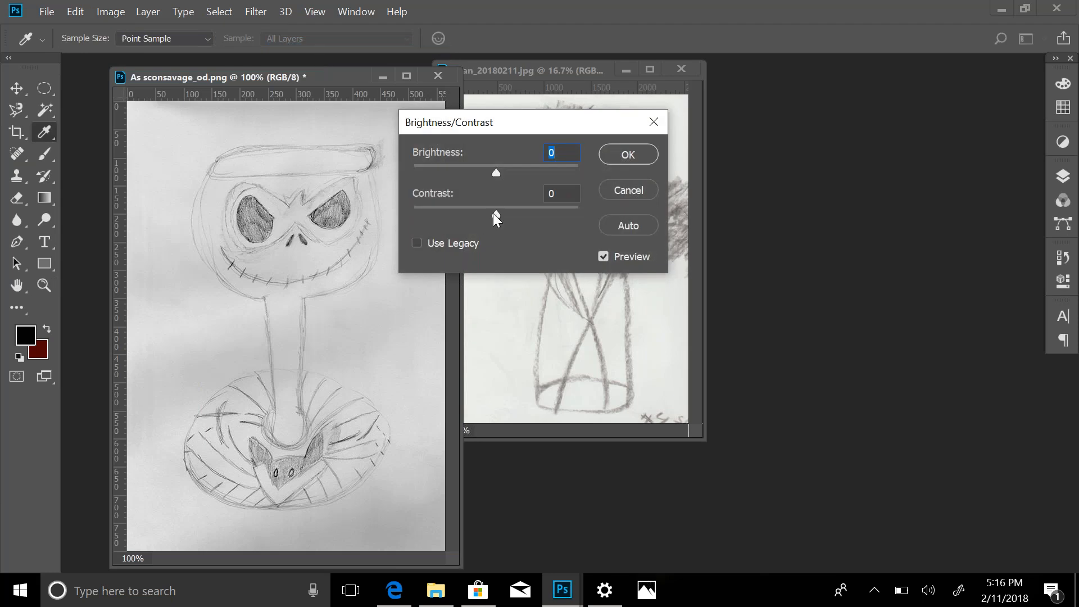
pyautogui.moveTo(497, 214); pyautogui.dragTo(513, 217)
pyautogui.moveTo(499, 173)
pyautogui.mouseDown()
pyautogui.moveTo(477, 173)
pyautogui.moveTo(500, 173)
pyautogui.mouseUp()
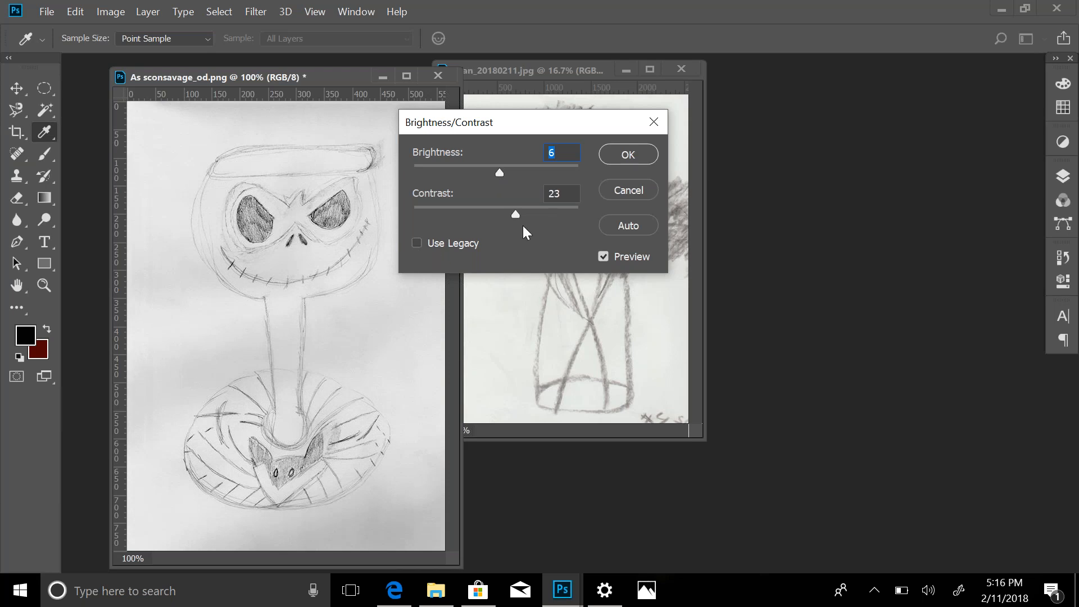
pyautogui.moveTo(518, 216); pyautogui.dragTo(524, 217)
pyautogui.click(628, 155)
pyautogui.press('z')
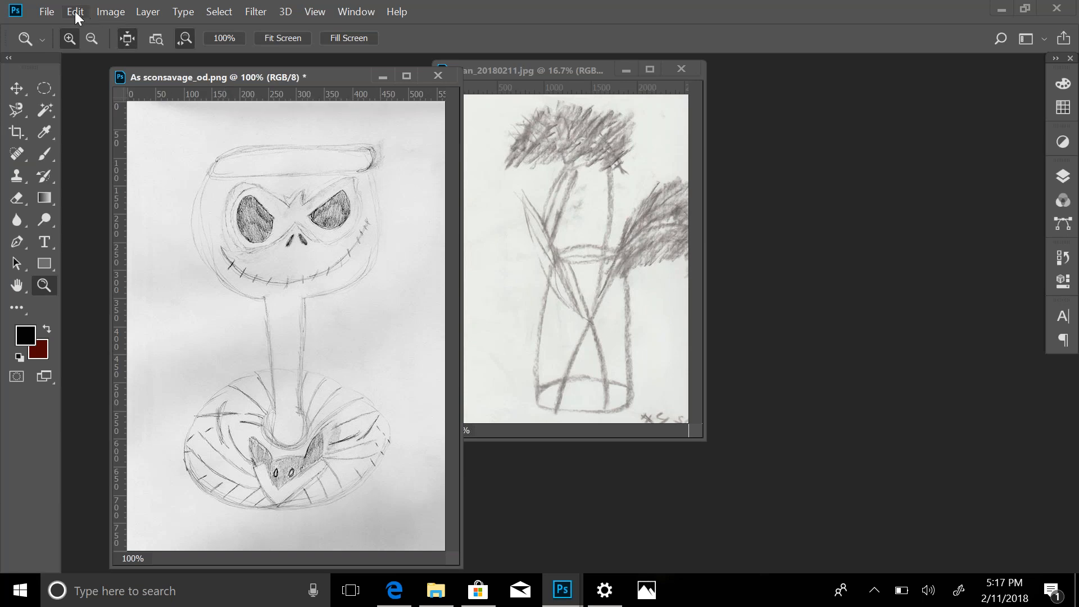
# Step: Save the adjusted drawing as a JPEG file under the same base name in the current folder
pyautogui.click(51, 11)
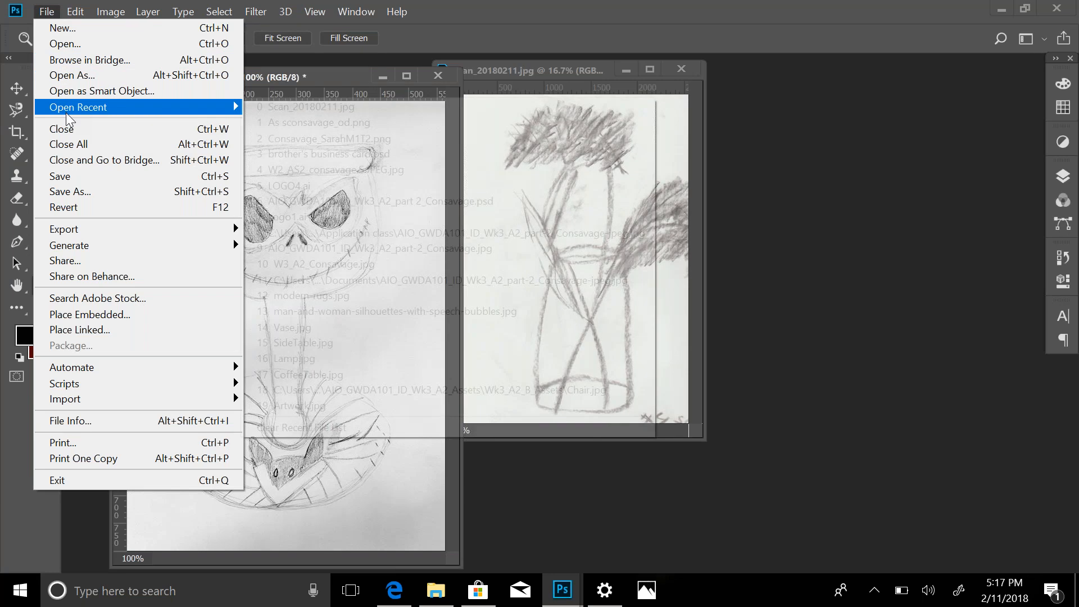
pyautogui.click(79, 192)
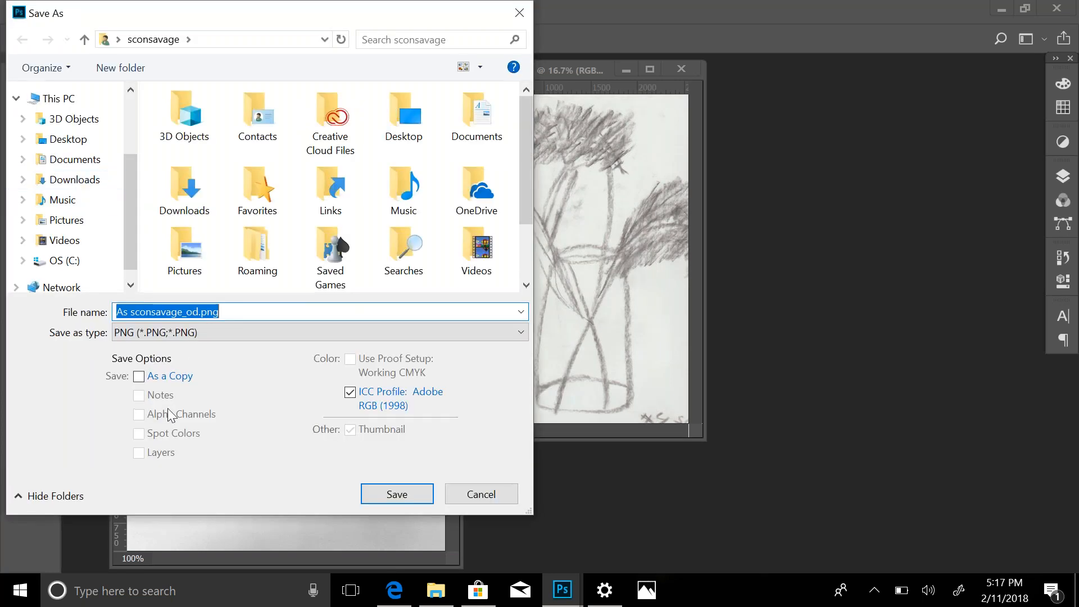
pyautogui.click(181, 340)
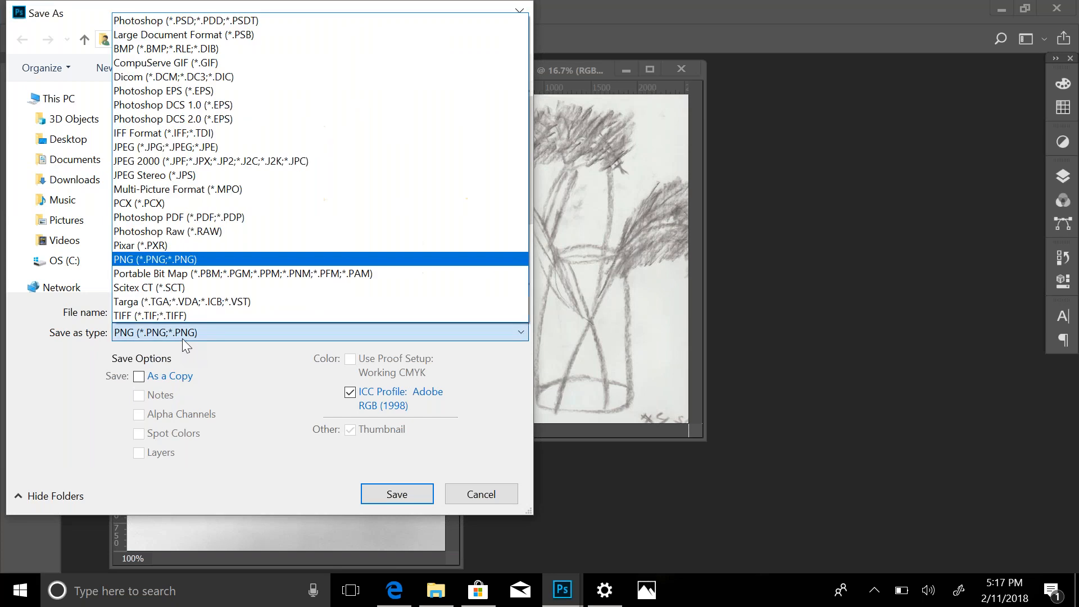
pyautogui.click(155, 145)
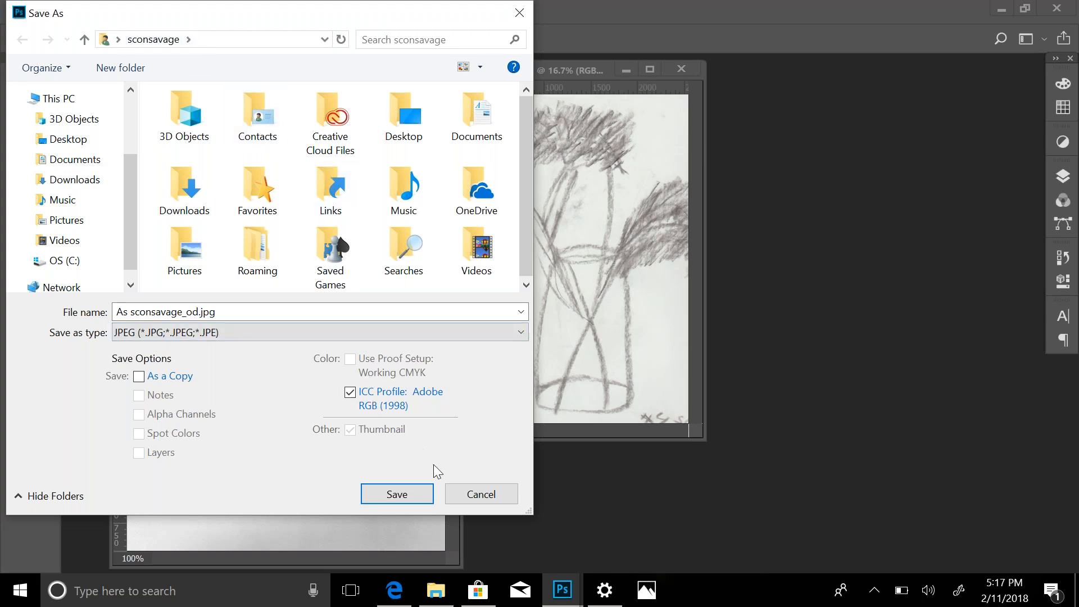
pyautogui.click(420, 496)
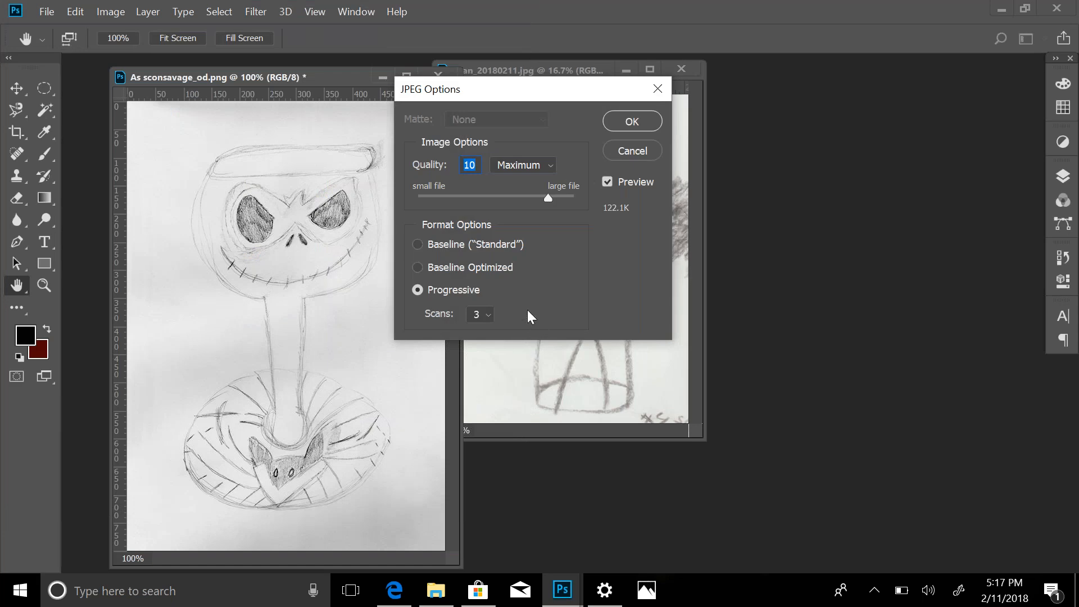
# Step: Compare the JPEG format options, choose Baseline ("Standard") with the highest quality, and finish saving
pyautogui.click(442, 249)
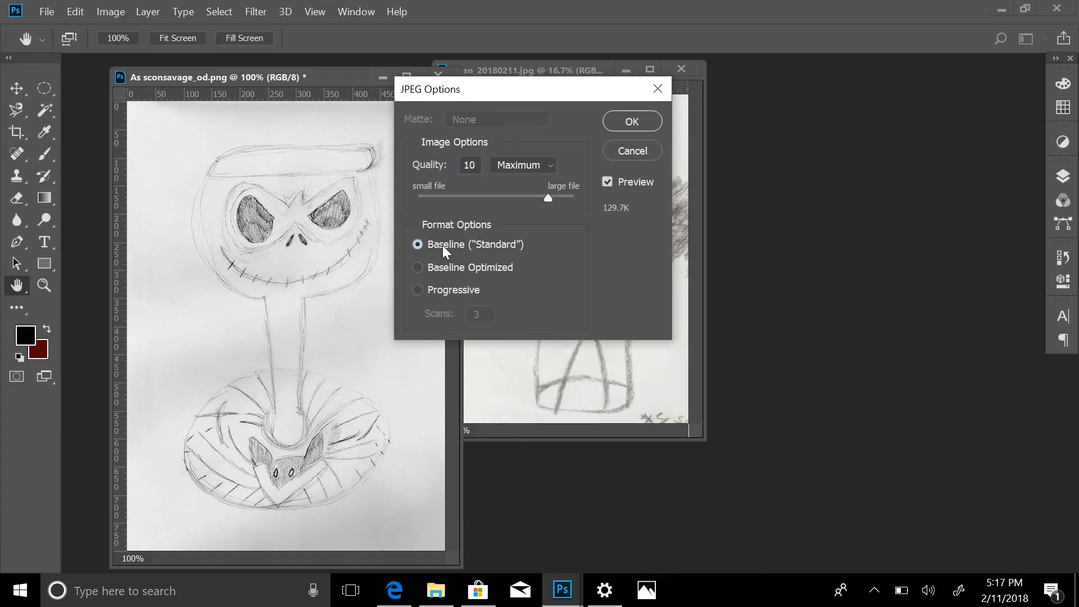
pyautogui.click(446, 291)
pyautogui.click(438, 244)
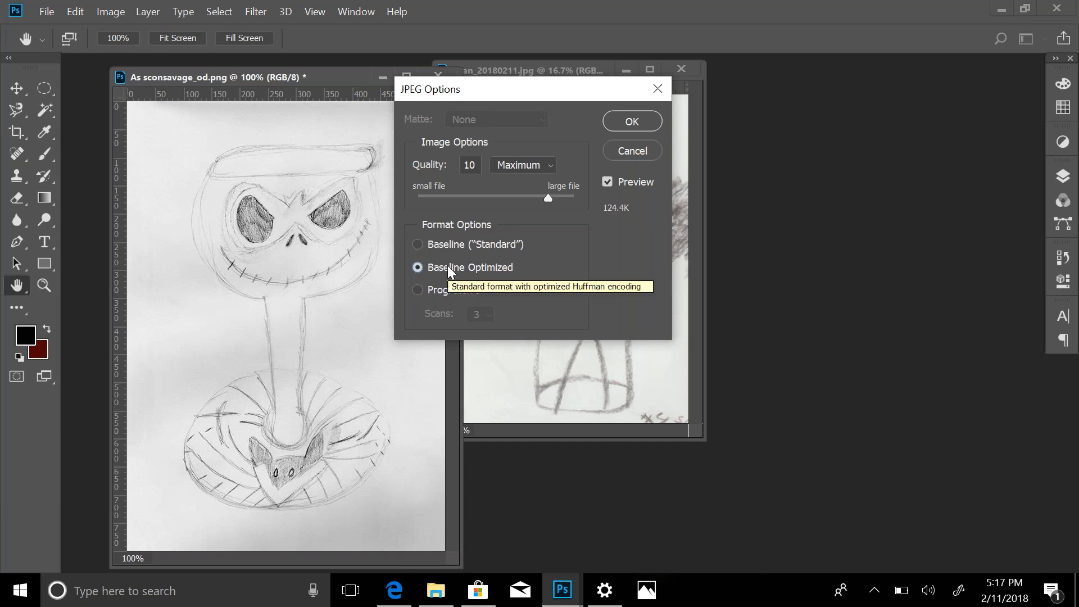
pyautogui.click(453, 245)
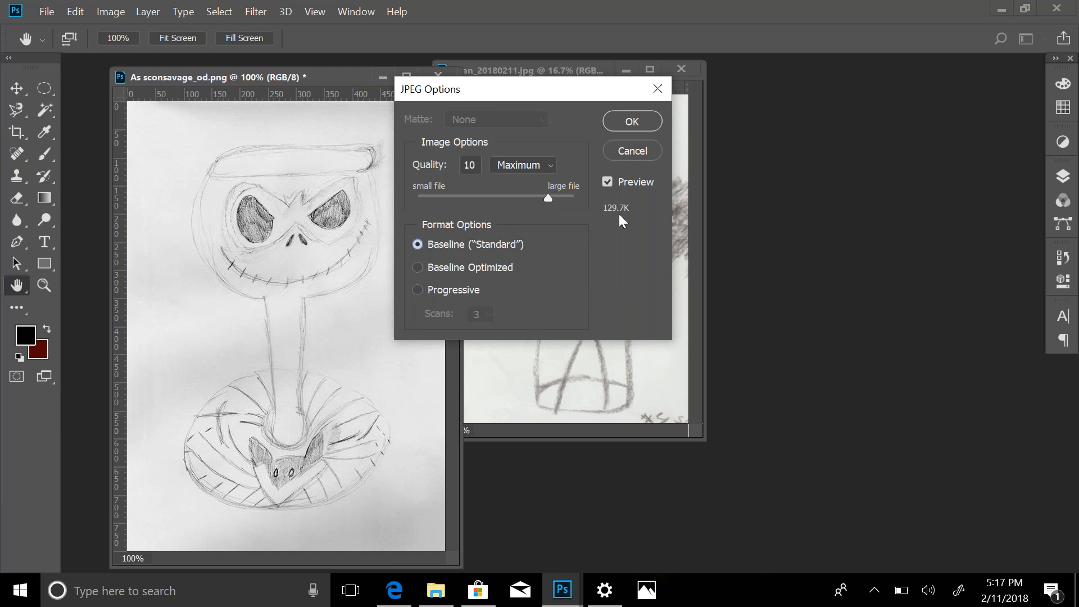
pyautogui.moveTo(548, 196); pyautogui.dragTo(602, 205)
pyautogui.click(632, 121)
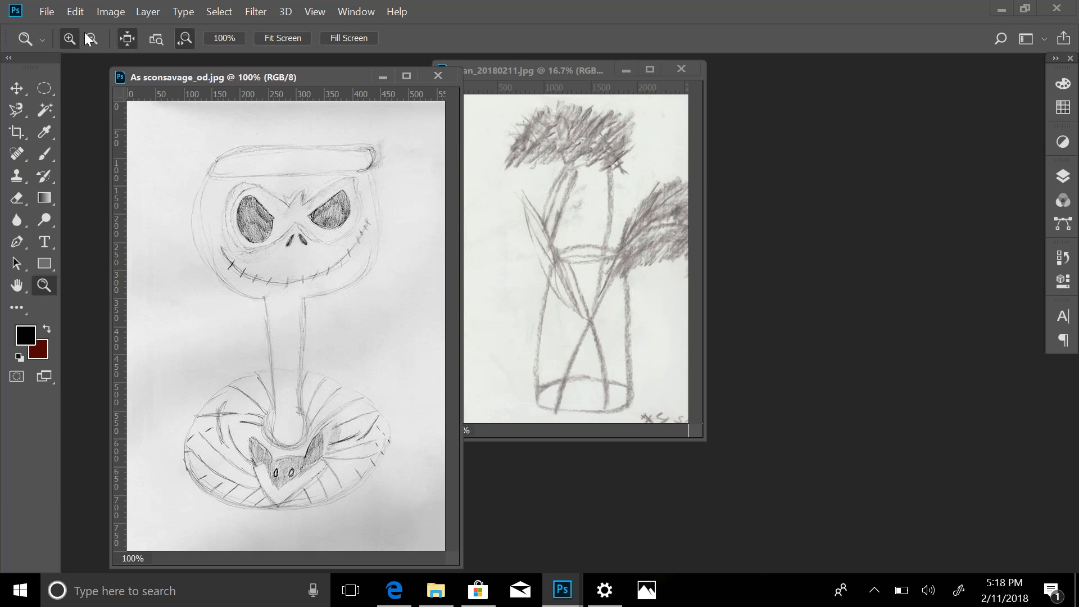
# Step: Reopen the original PNG drawing from the recent files and place its window beside the adjusted JPEG
pyautogui.click(50, 11)
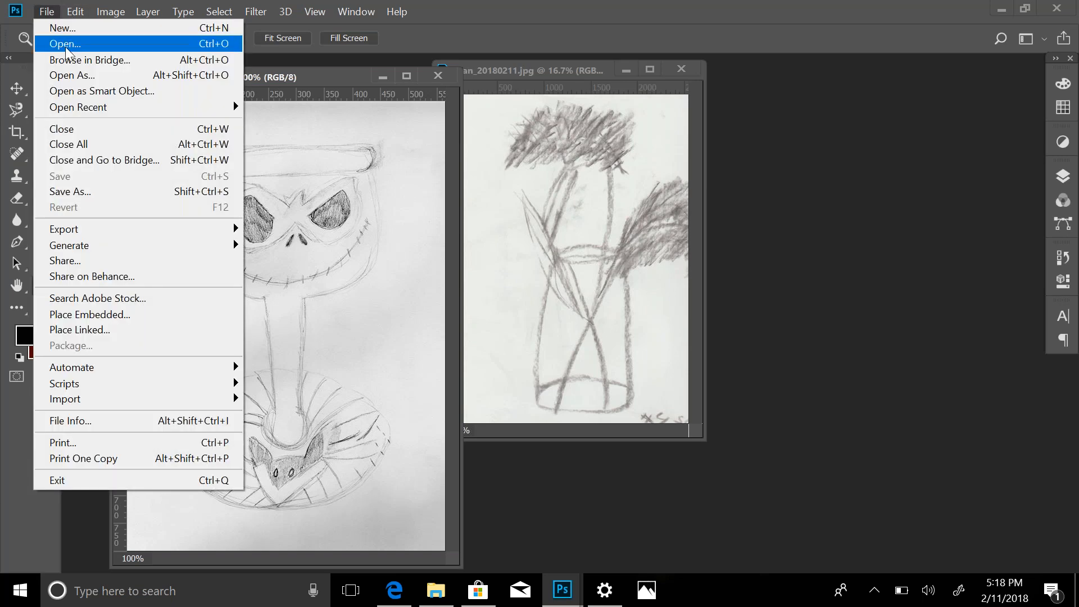
pyautogui.moveTo(78, 109)
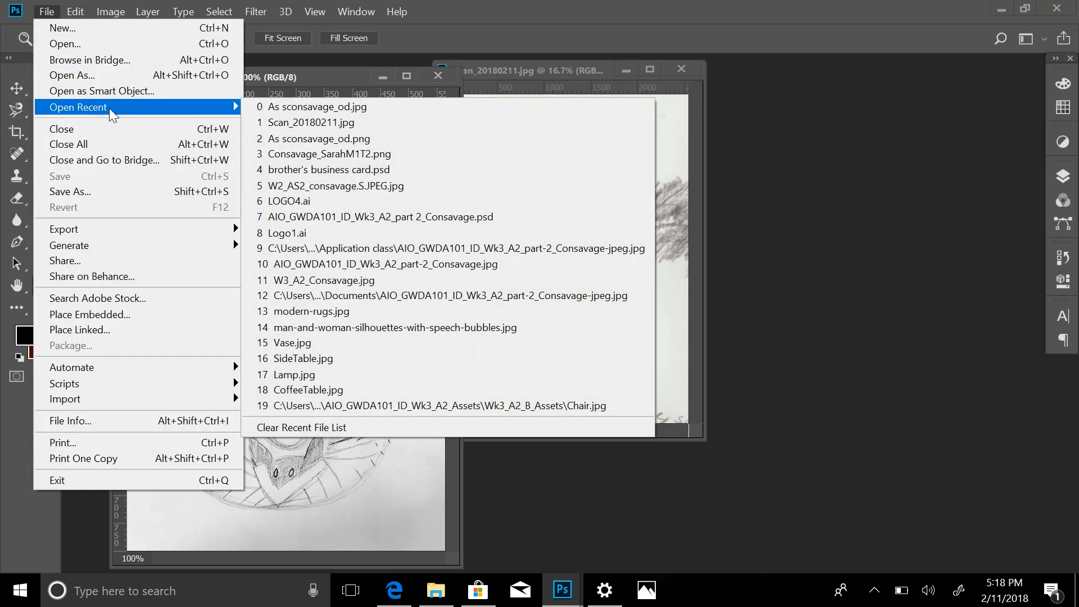
pyautogui.click(285, 139)
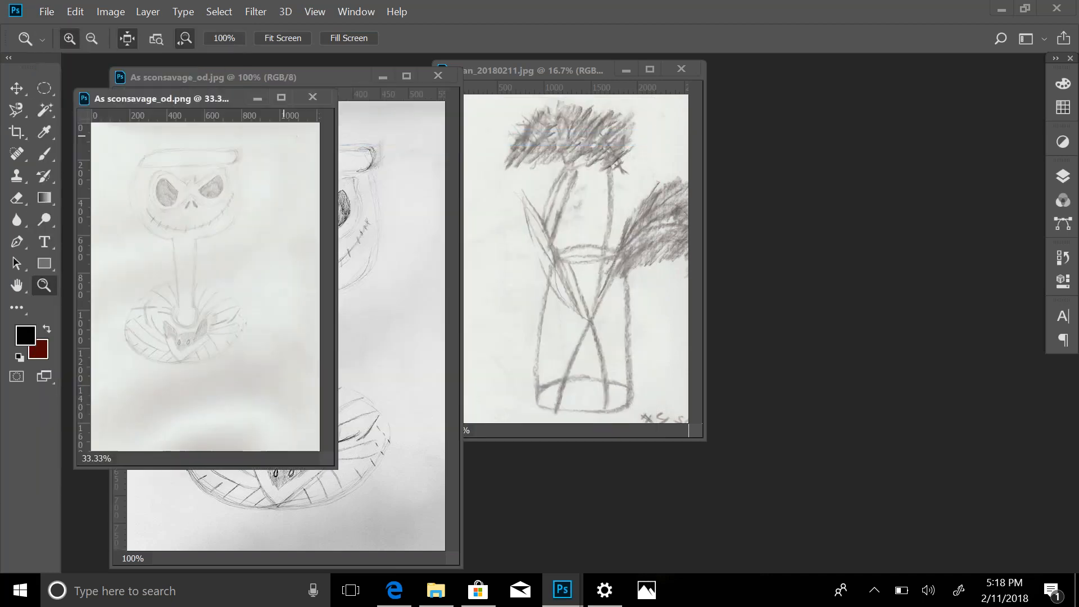
pyautogui.moveTo(225, 98); pyautogui.dragTo(616, 117)
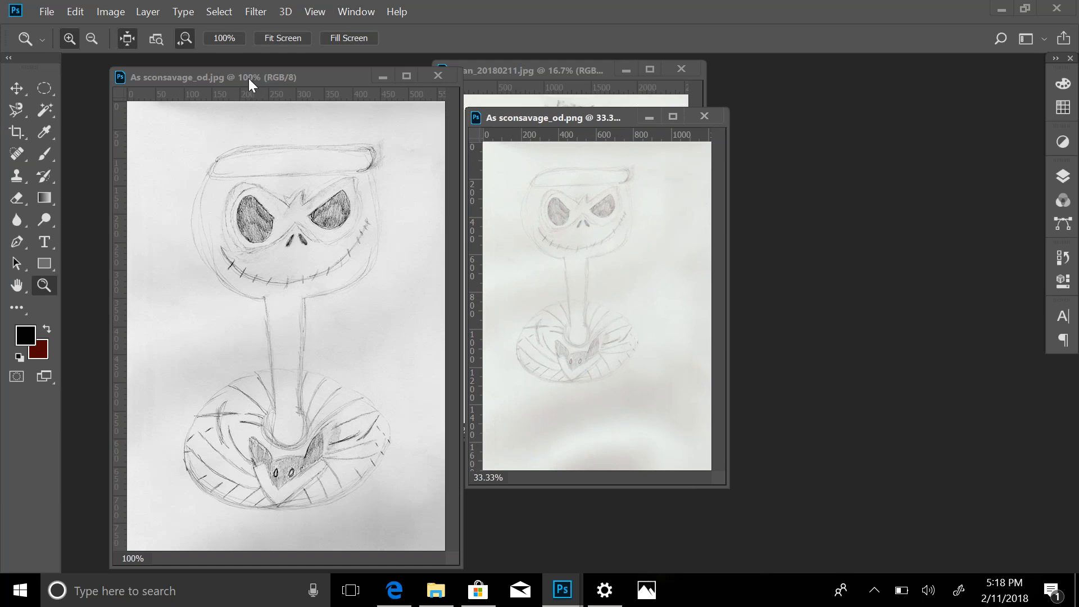
# Step: View the original PNG drawing at 100% and reposition its window to compare it with the adjusted JPEG
pyautogui.click(488, 77)
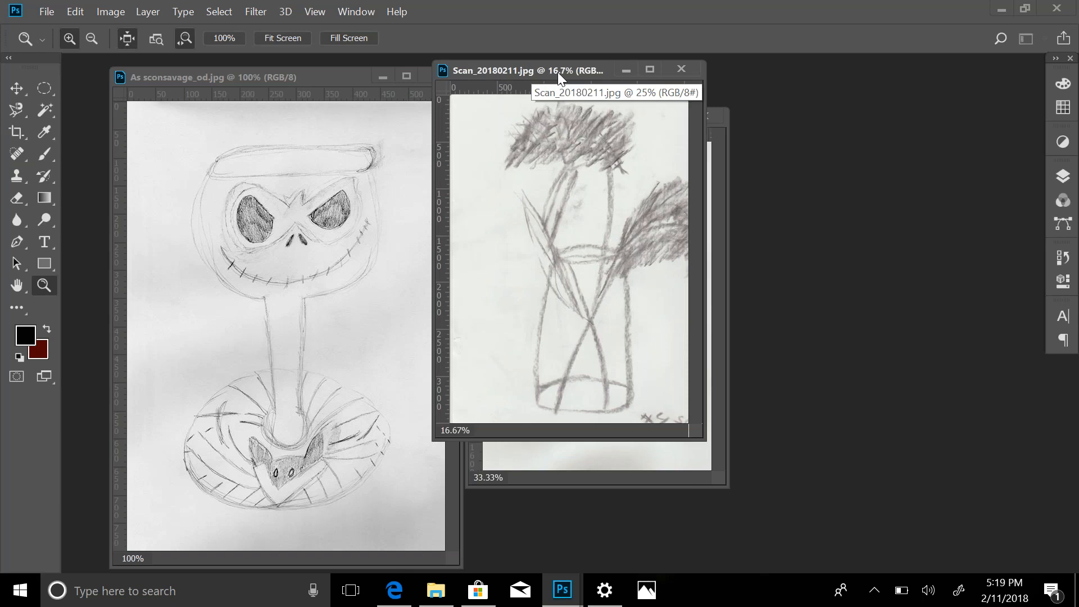
pyautogui.click(544, 454)
pyautogui.click(316, 14)
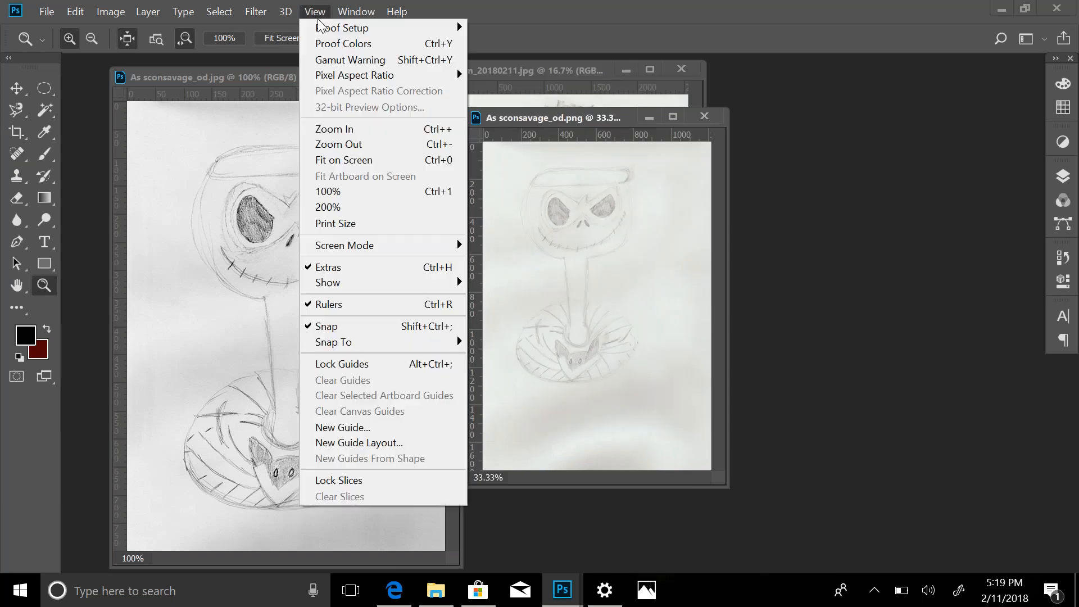
pyautogui.click(339, 191)
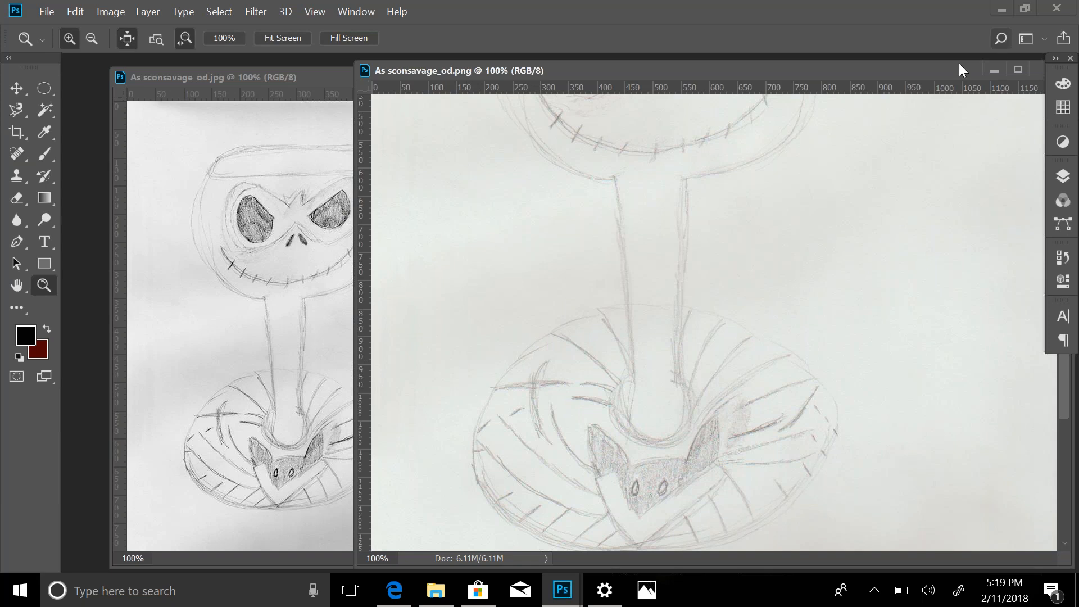
pyautogui.moveTo(953, 65); pyautogui.dragTo(816, 74)
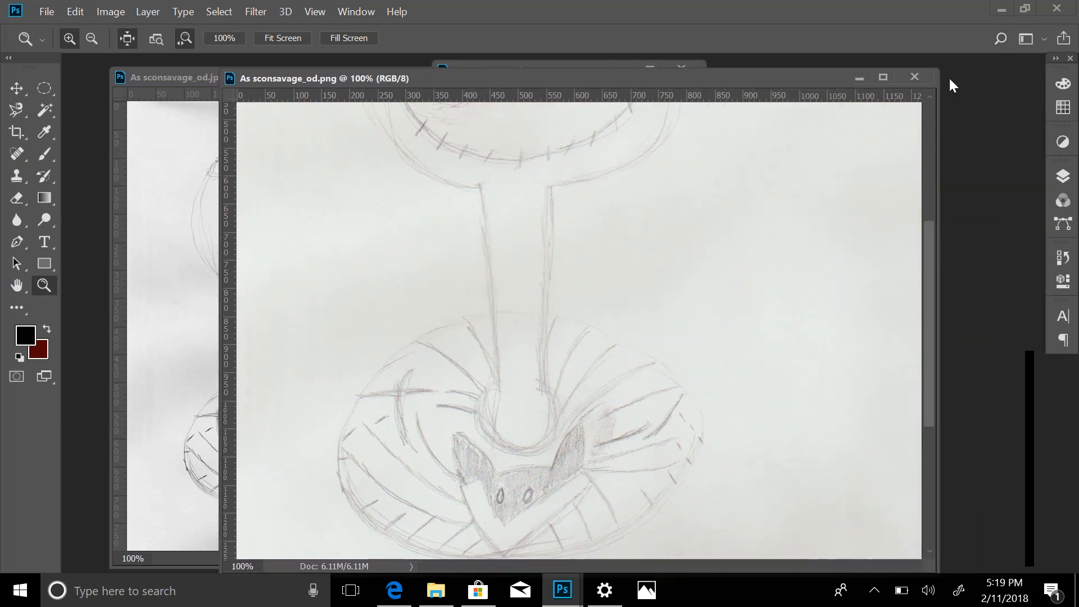
# Step: Close the original PNG drawing, move the scanned vase drawing's window clear of the adjusted JPEG, and make it the active document
pyautogui.click(913, 78)
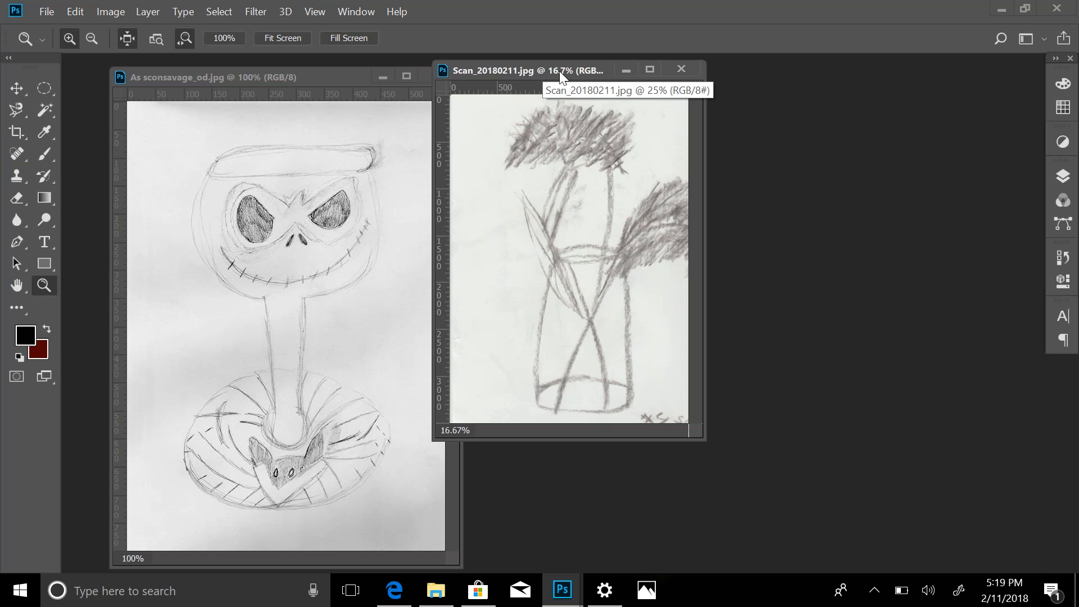
pyautogui.moveTo(558, 70); pyautogui.dragTo(800, 103)
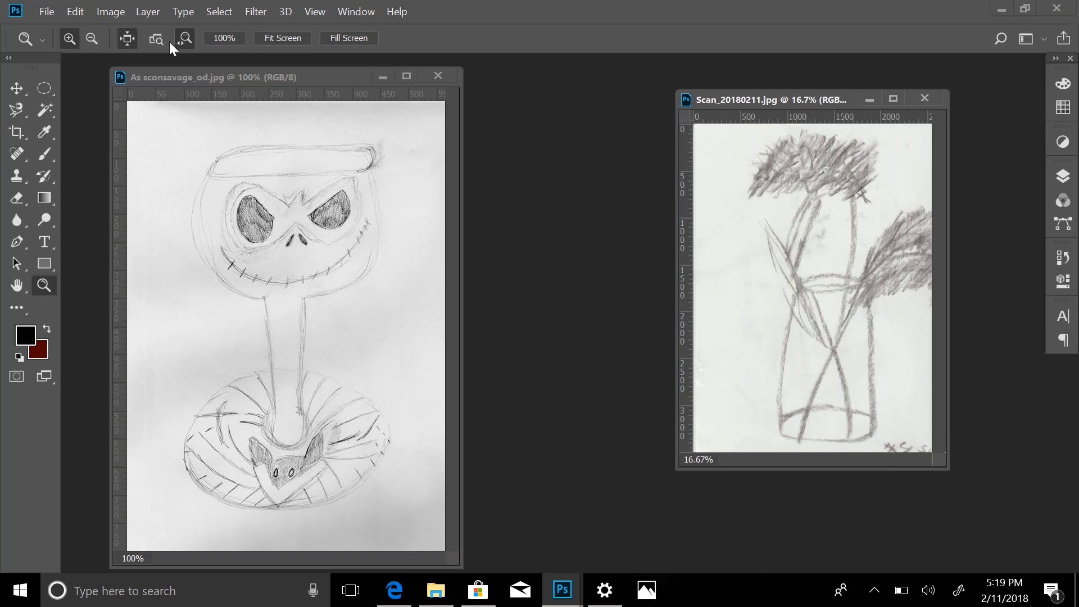
pyautogui.click(156, 16)
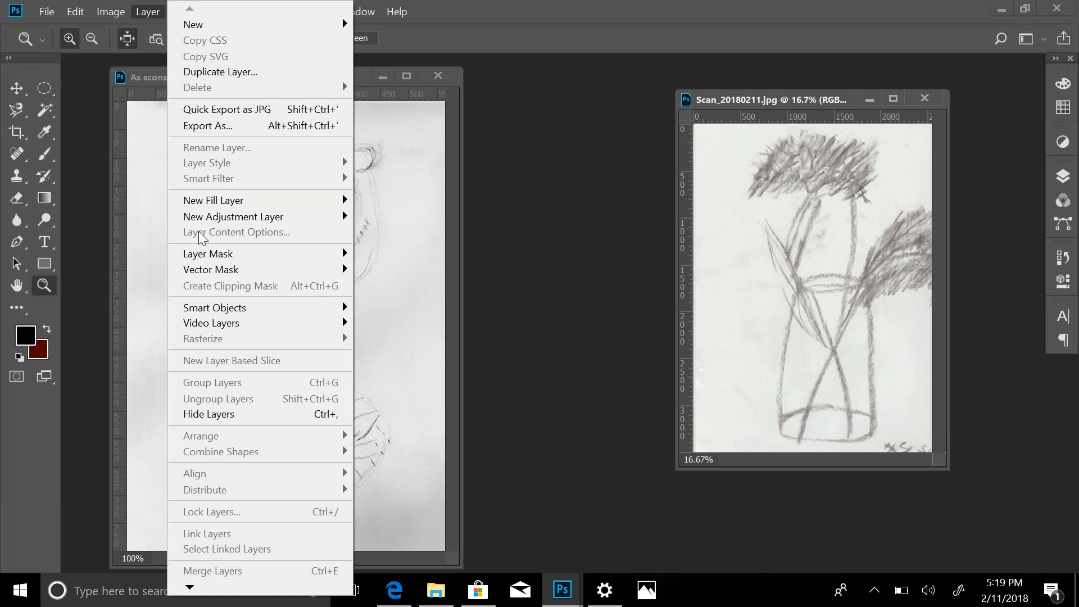
pyautogui.moveTo(117, 13)
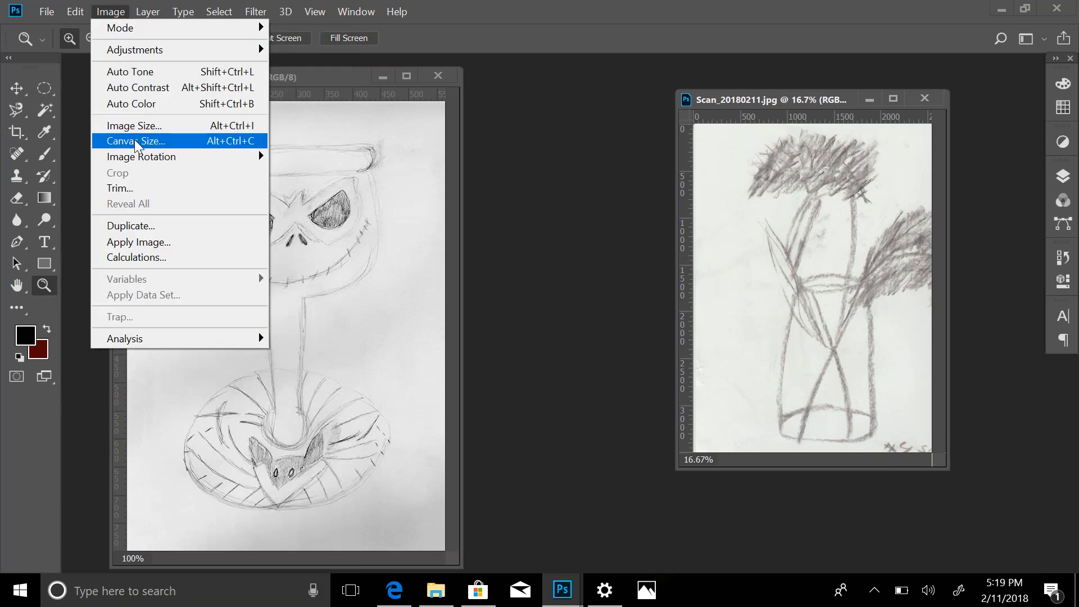
pyautogui.click(832, 98)
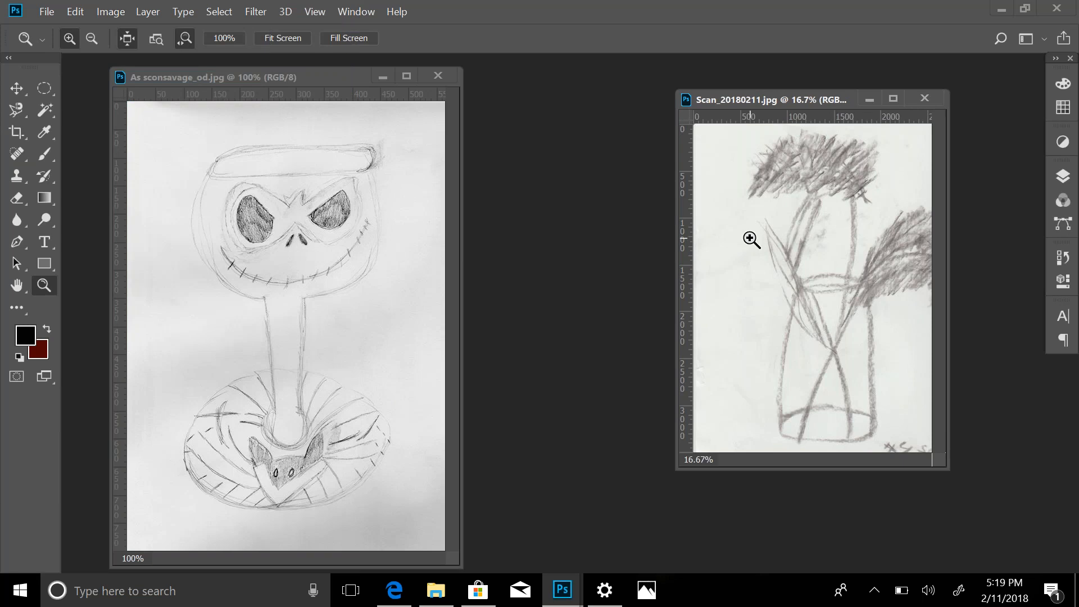
# Step: Crop a strip of empty paper off the left side of the scanned vase drawing
pyautogui.press('c')
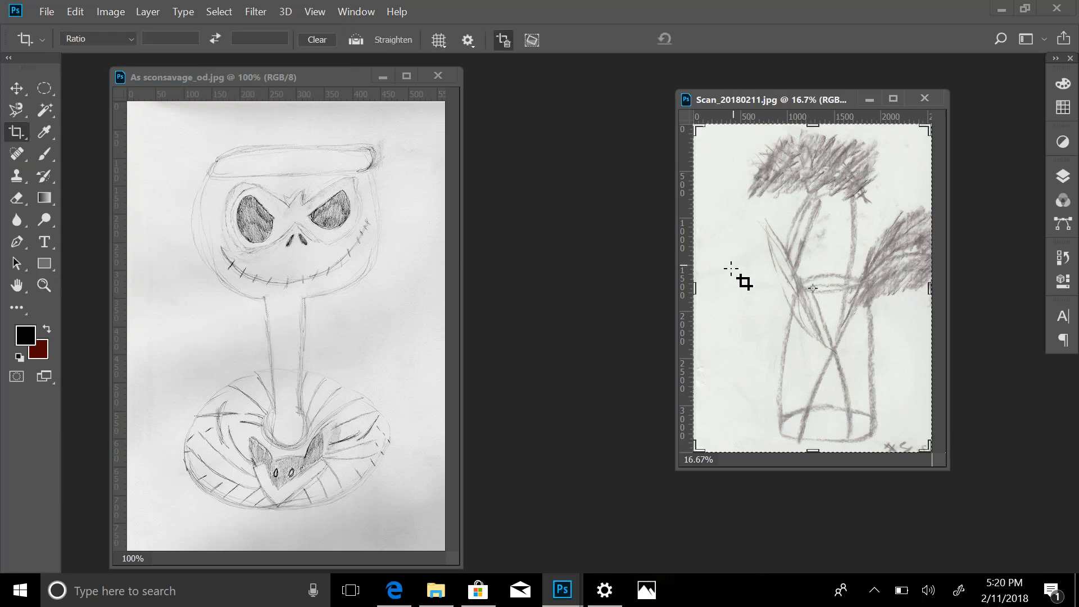
pyautogui.moveTo(695, 289); pyautogui.dragTo(717, 289)
pyautogui.press('Return')
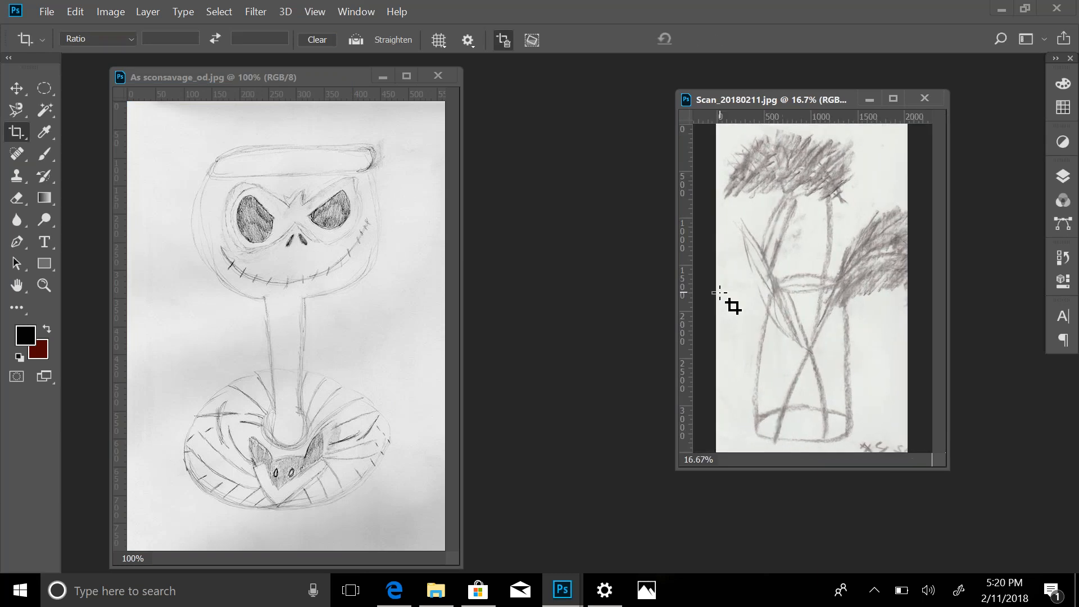
# Step: Resample the vase drawing to a resolution of 72 pixels/inch with its proportions linked
pyautogui.click(115, 12)
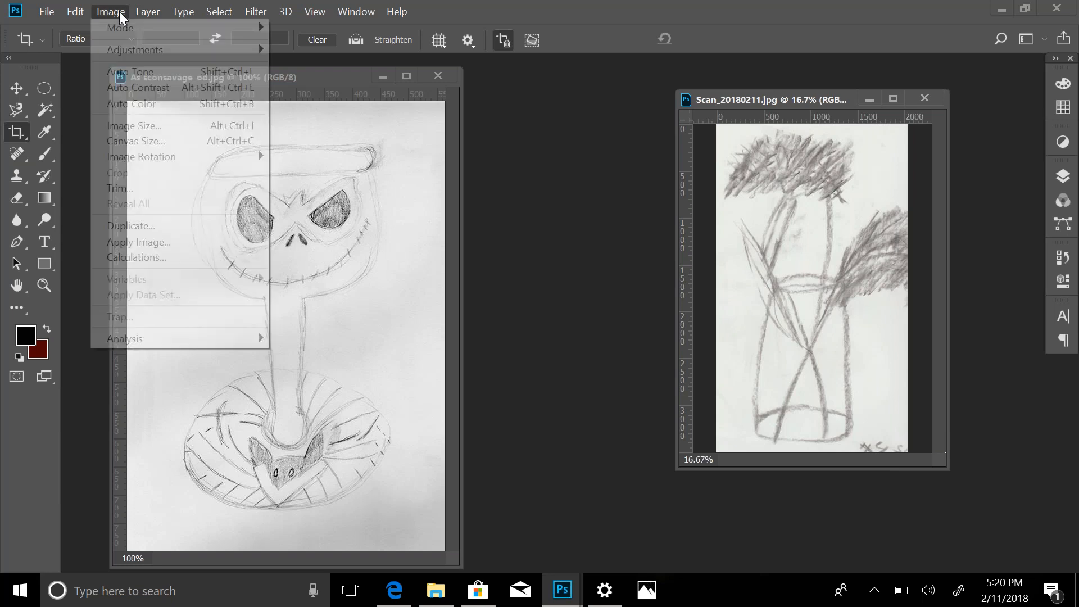
pyautogui.click(168, 125)
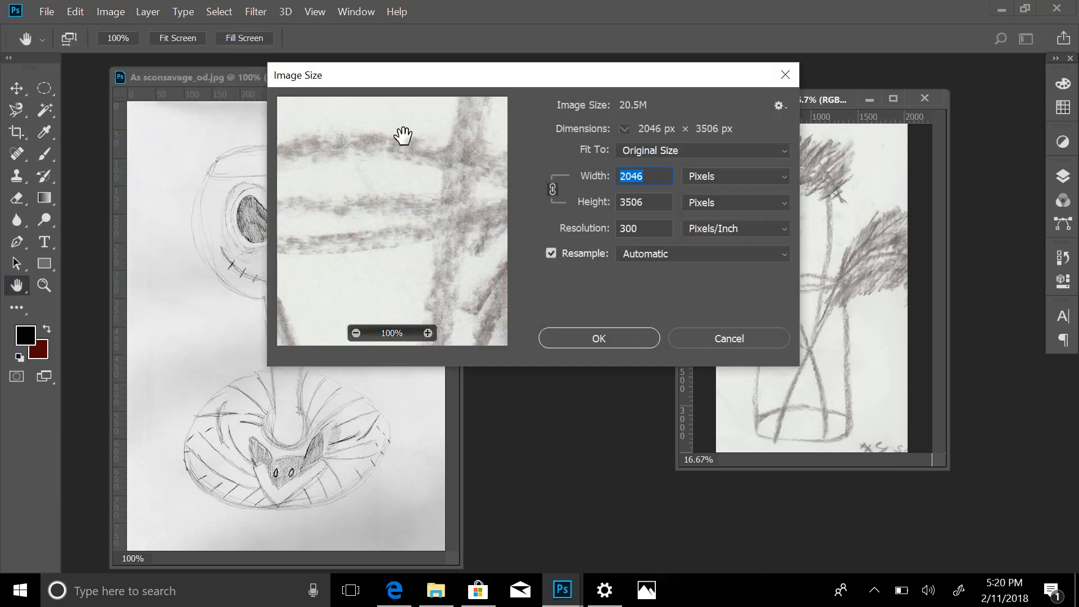
pyautogui.click(629, 227)
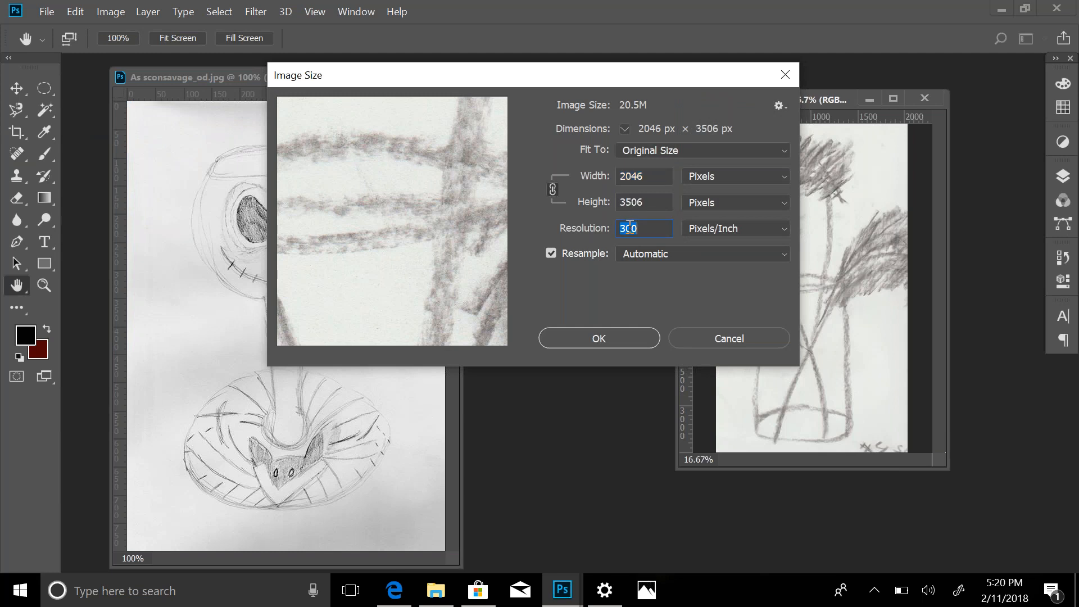
pyautogui.write('72')
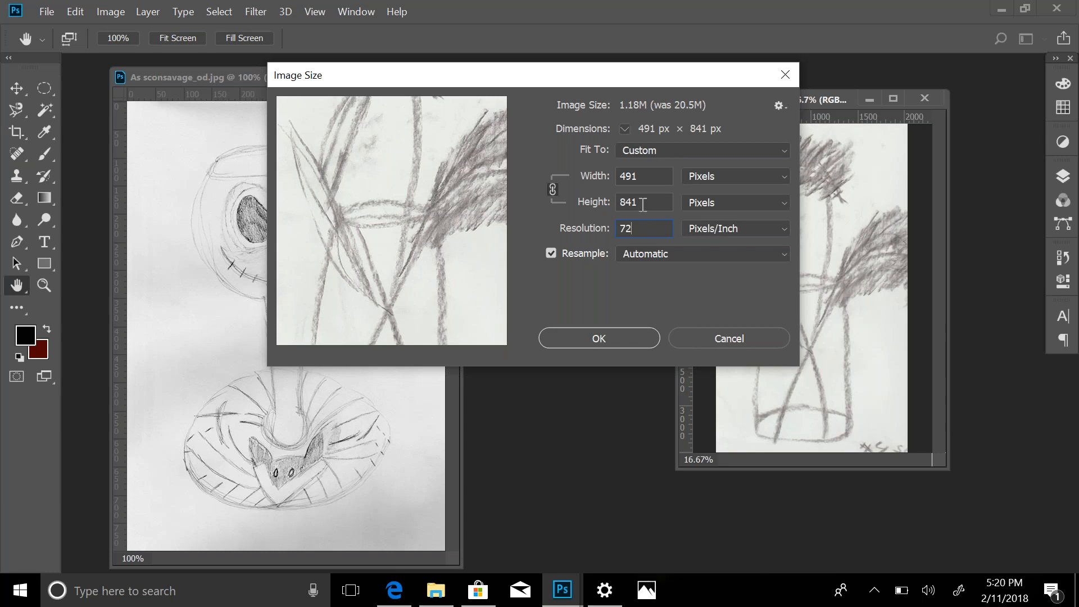
pyautogui.click(619, 335)
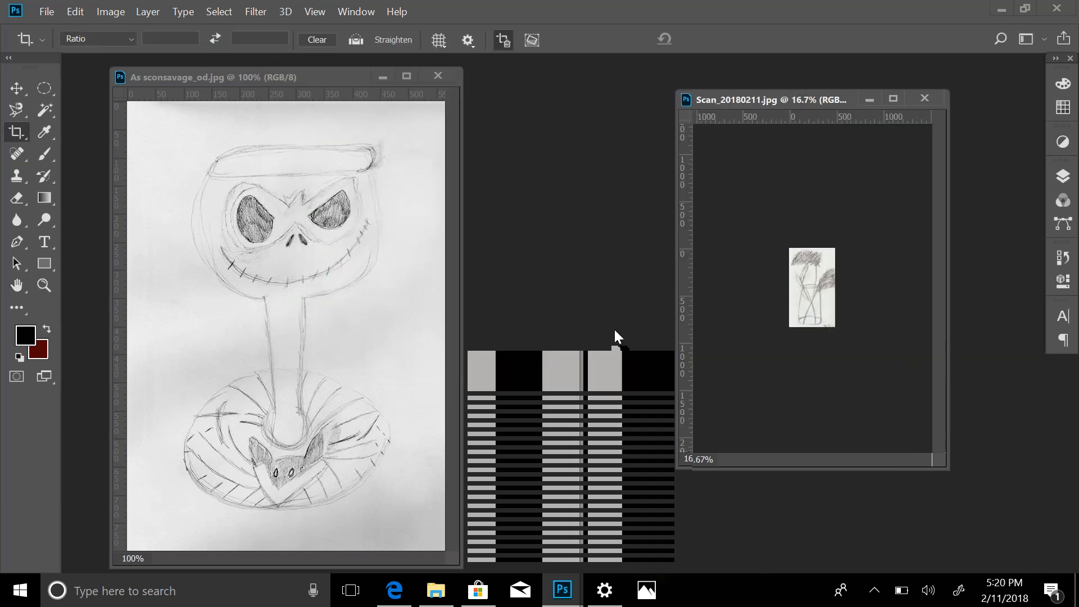
# Step: View the resized vase drawing at 100% and place its window directly beside the adjusted JPEG drawing
pyautogui.click(45, 284)
pyautogui.click(795, 342)
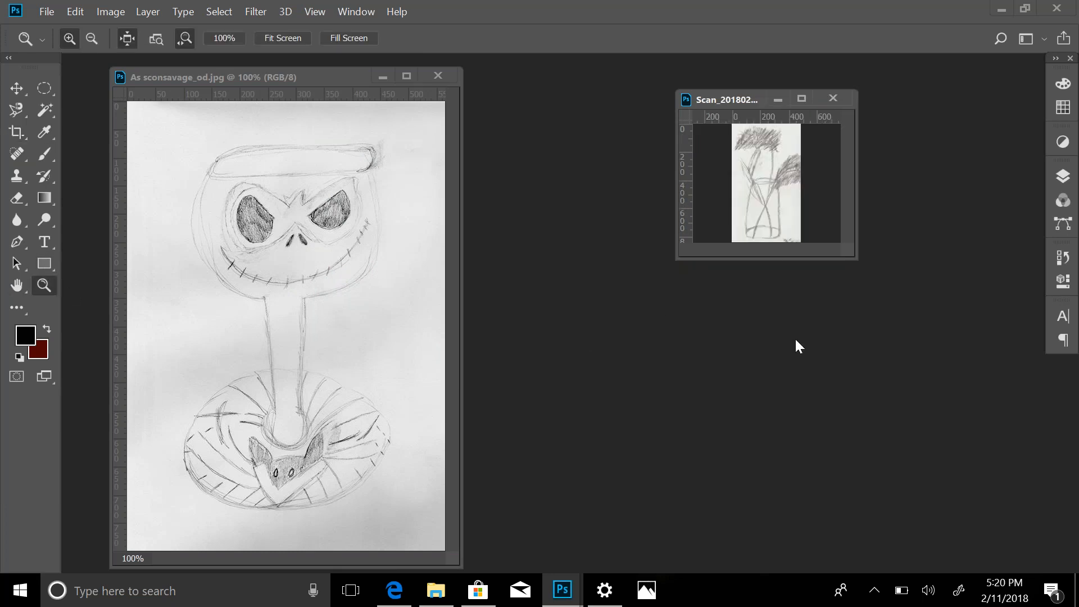
pyautogui.click(765, 216)
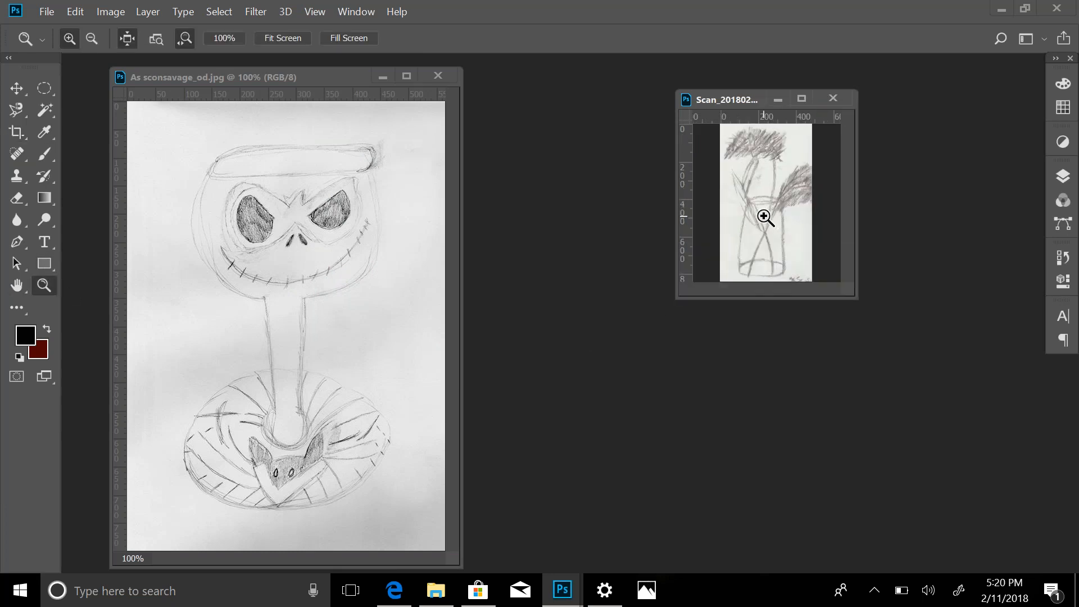
pyautogui.click(314, 12)
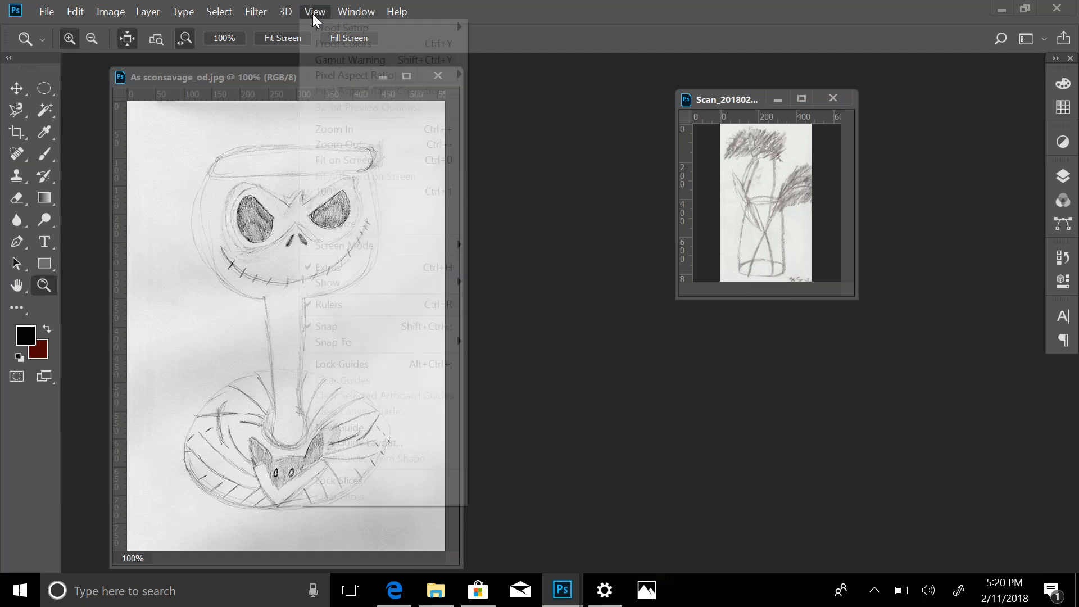
pyautogui.click(328, 192)
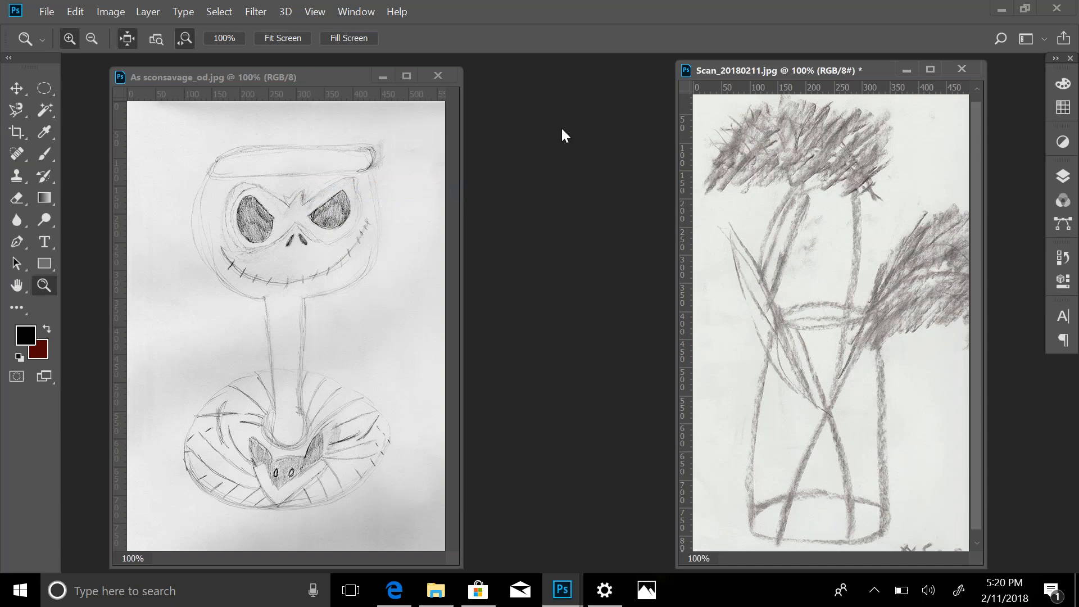
pyautogui.moveTo(800, 72); pyautogui.dragTo(581, 59)
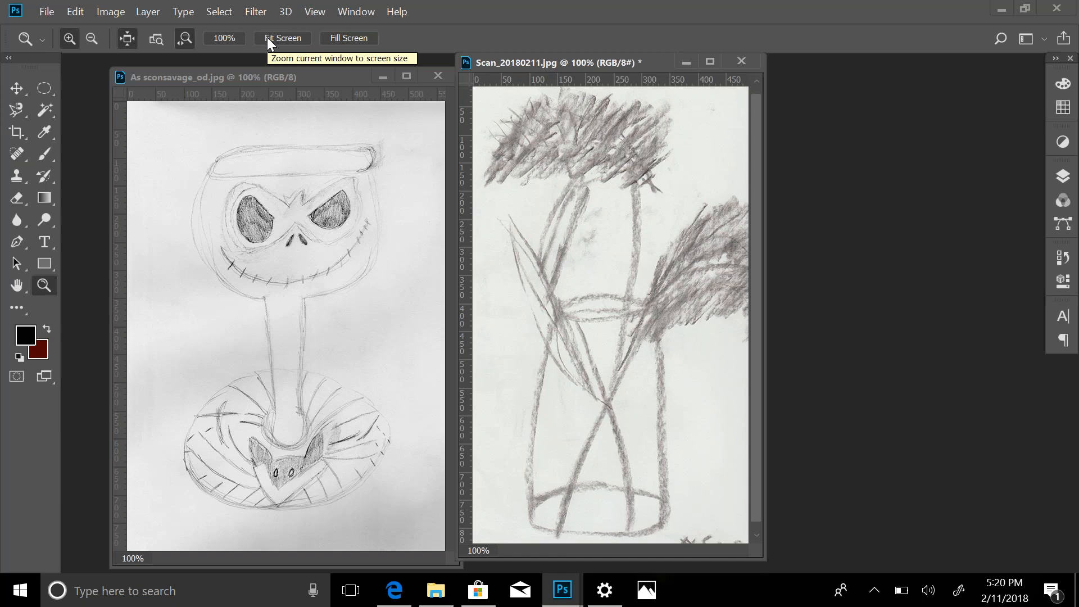
# Step: Correct the vase drawing's tones with Levels, using the automatic correction and then raising the shadow input level to 69
pyautogui.hotkey('ctrl', 'l')
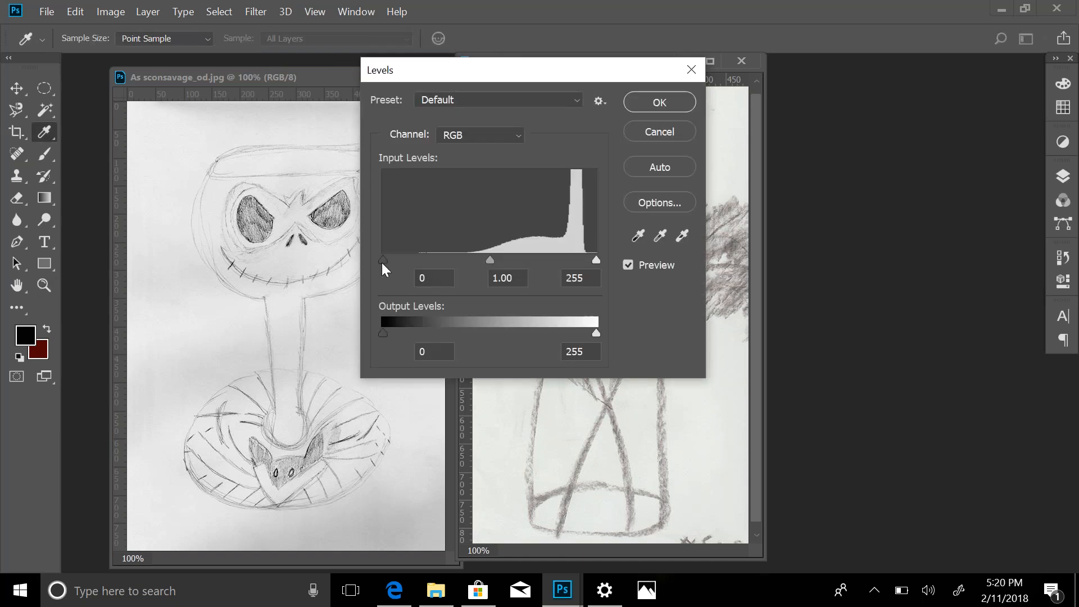
pyautogui.click(655, 163)
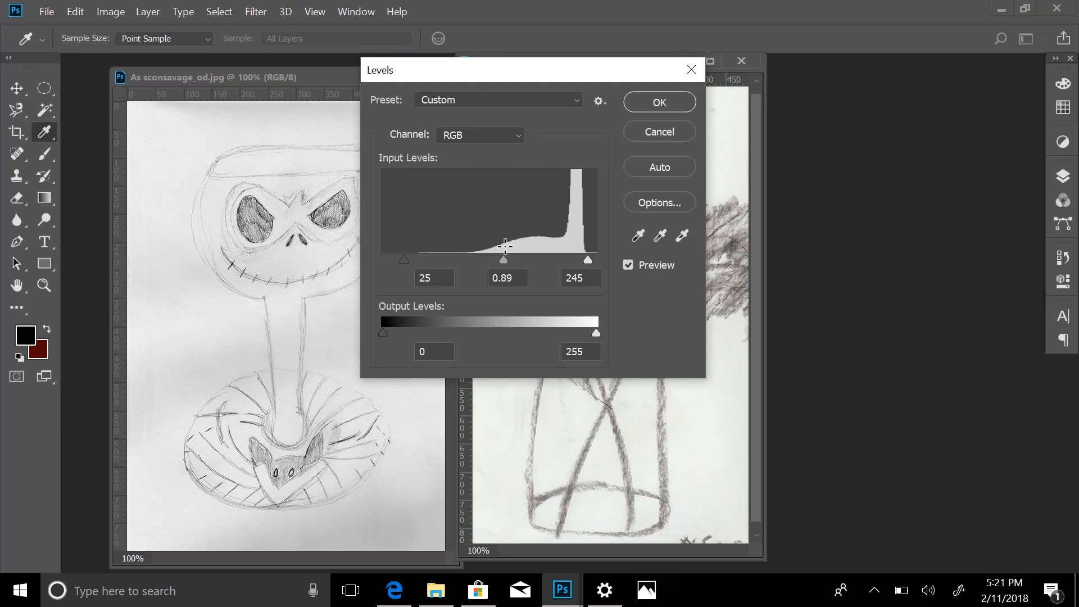
pyautogui.moveTo(407, 261); pyautogui.dragTo(442, 262)
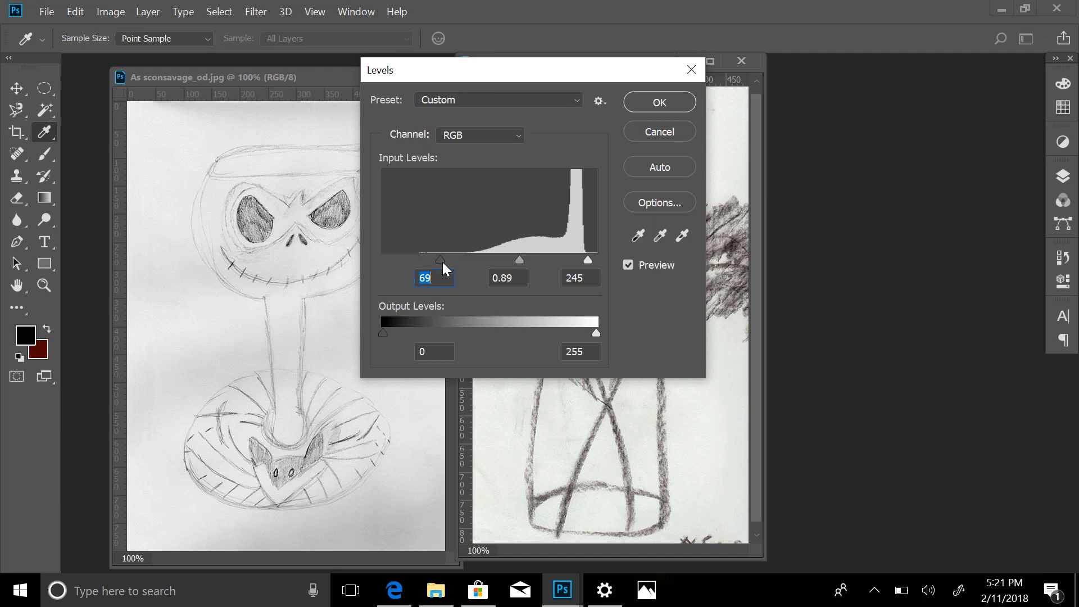
pyautogui.click(657, 105)
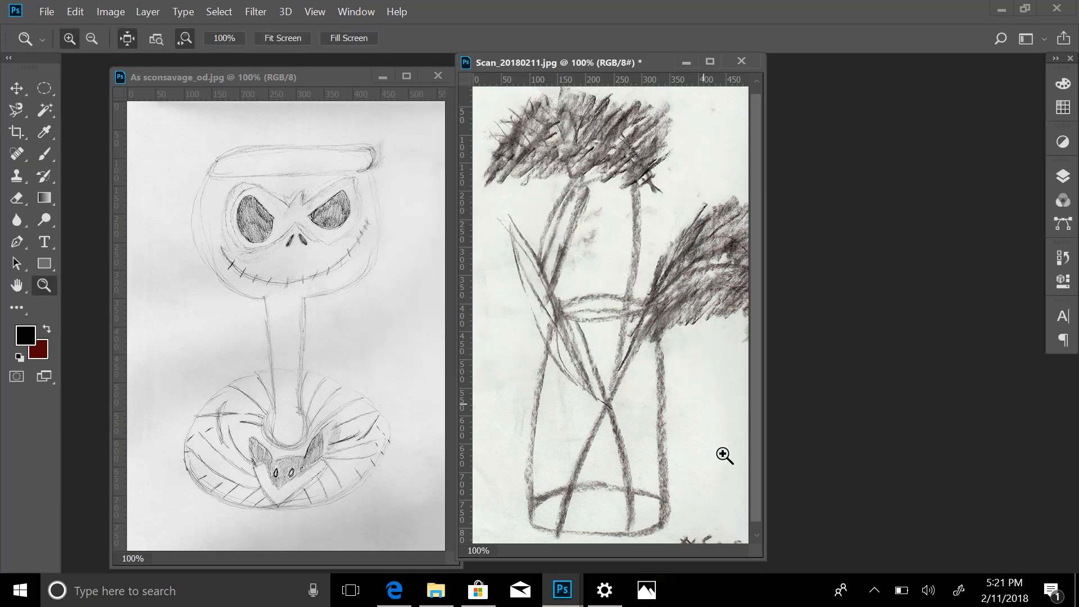
# Step: Set the new canvas width of the vase drawing to 1500 pixels in Canvas Size
pyautogui.click(756, 532)
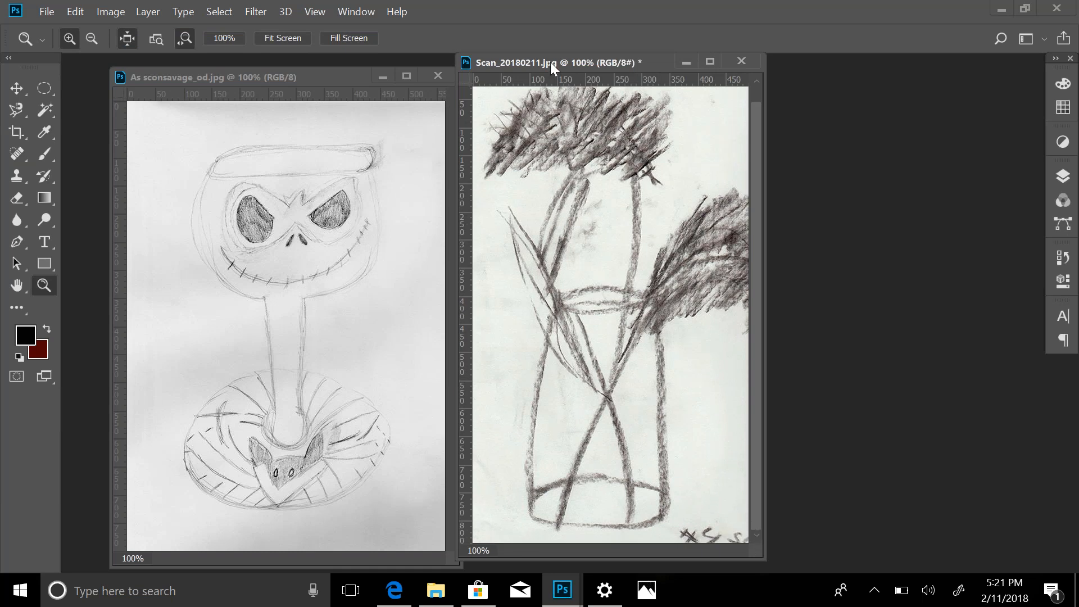
pyautogui.moveTo(570, 60); pyautogui.dragTo(520, 62)
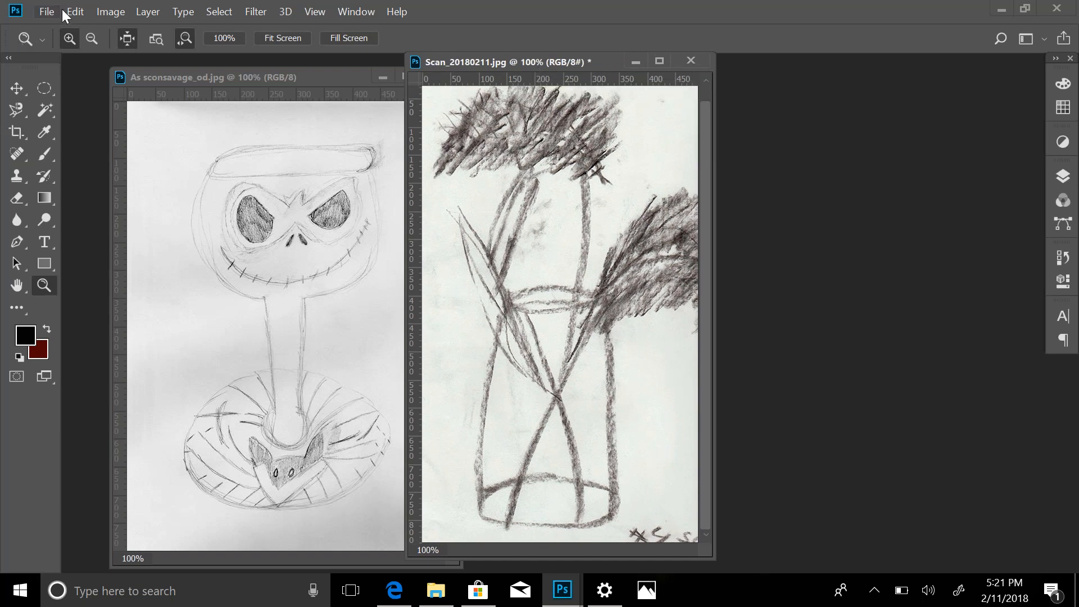
pyautogui.click(109, 14)
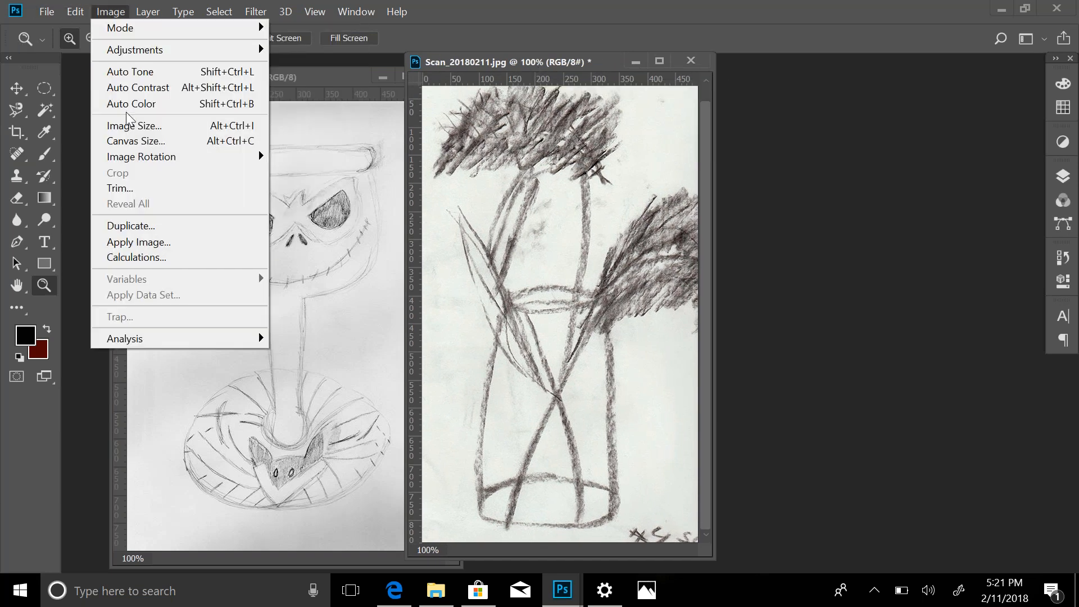
pyautogui.click(129, 141)
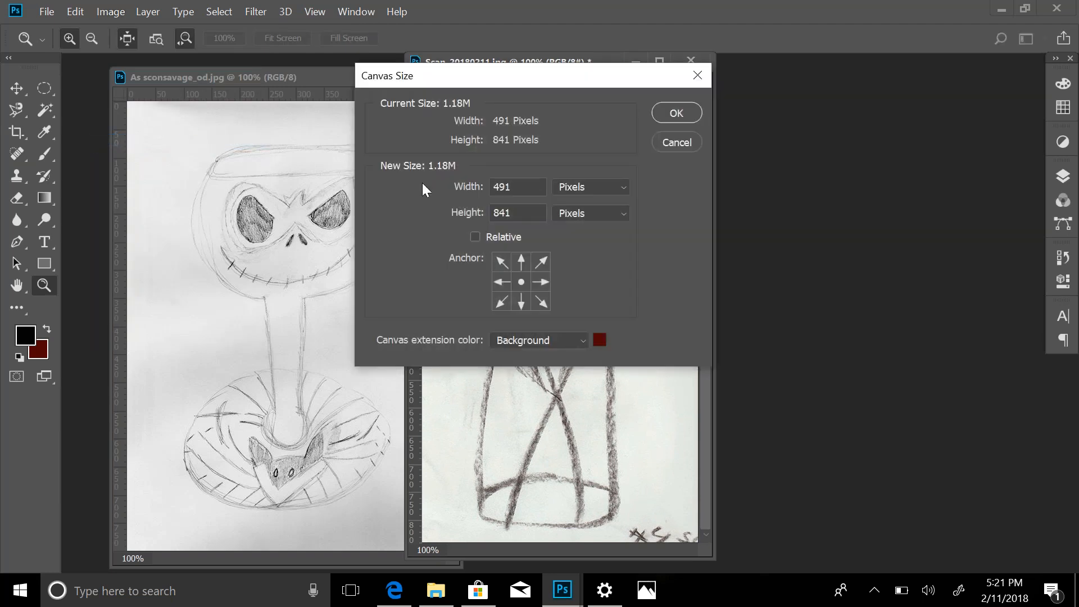
pyautogui.click(516, 186)
pyautogui.click(516, 187)
pyautogui.write('1500')
pyautogui.press('BackSpace')
pyautogui.press('BackSpace')
pyautogui.press('BackSpace')
pyautogui.press('BackSpace')
pyautogui.press('BackSpace')
pyautogui.press('BackSpace')
pyautogui.press('BackSpace')
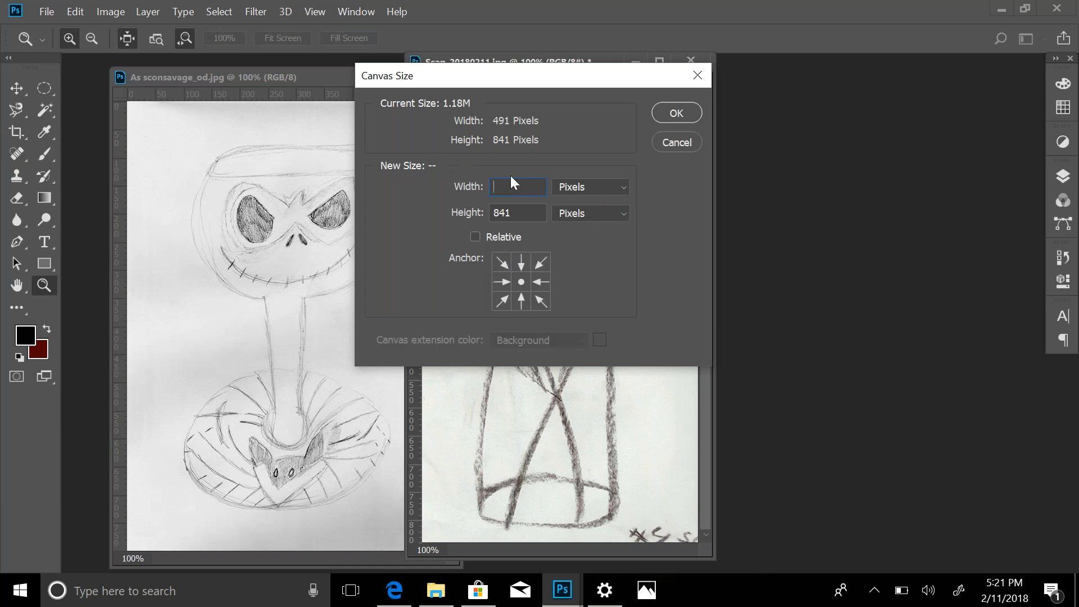
pyautogui.write('1500')
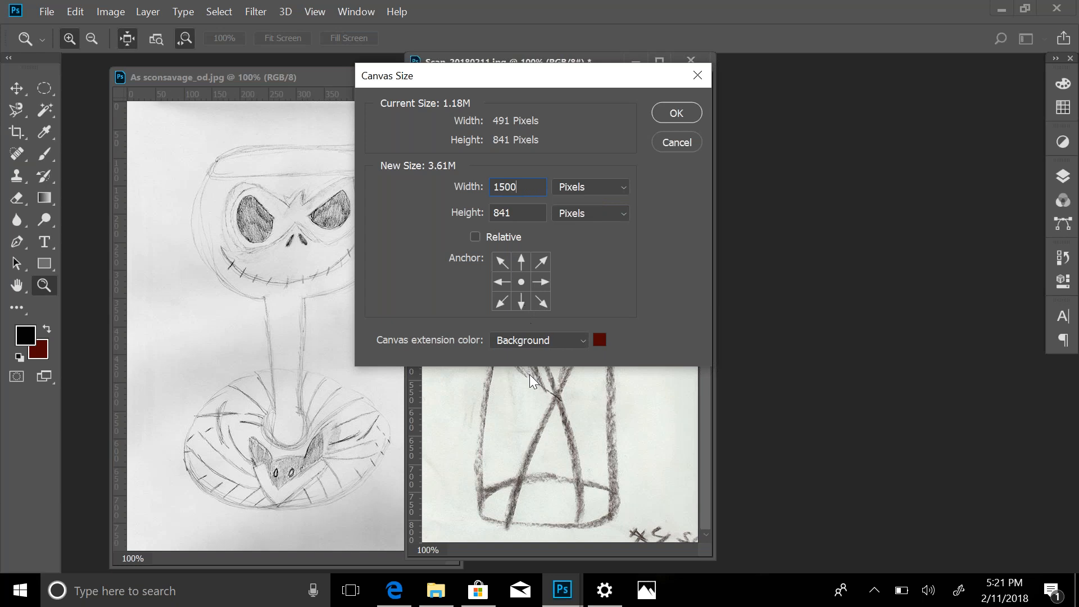
# Step: Anchor the image at the canvas's middle left, choose White as the extension color, and apply the new canvas size
pyautogui.click(502, 284)
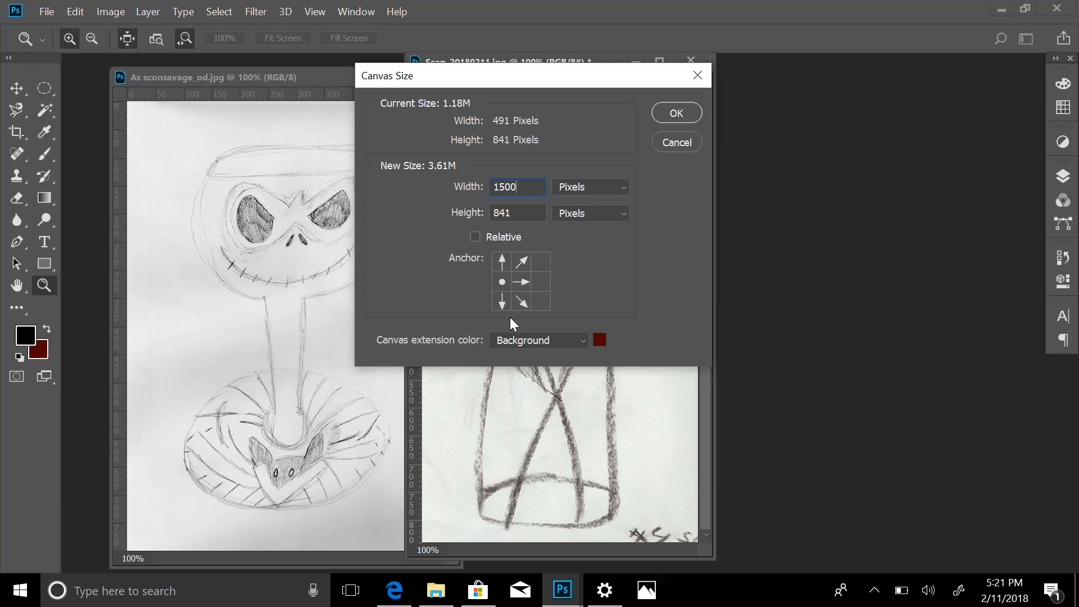
pyautogui.click(521, 339)
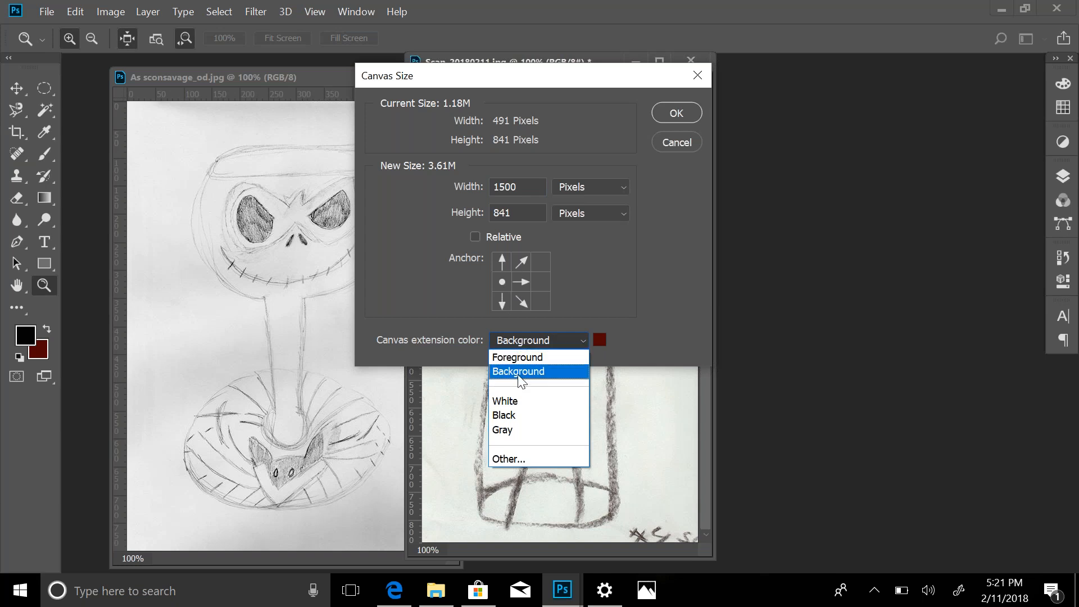
pyautogui.click(518, 401)
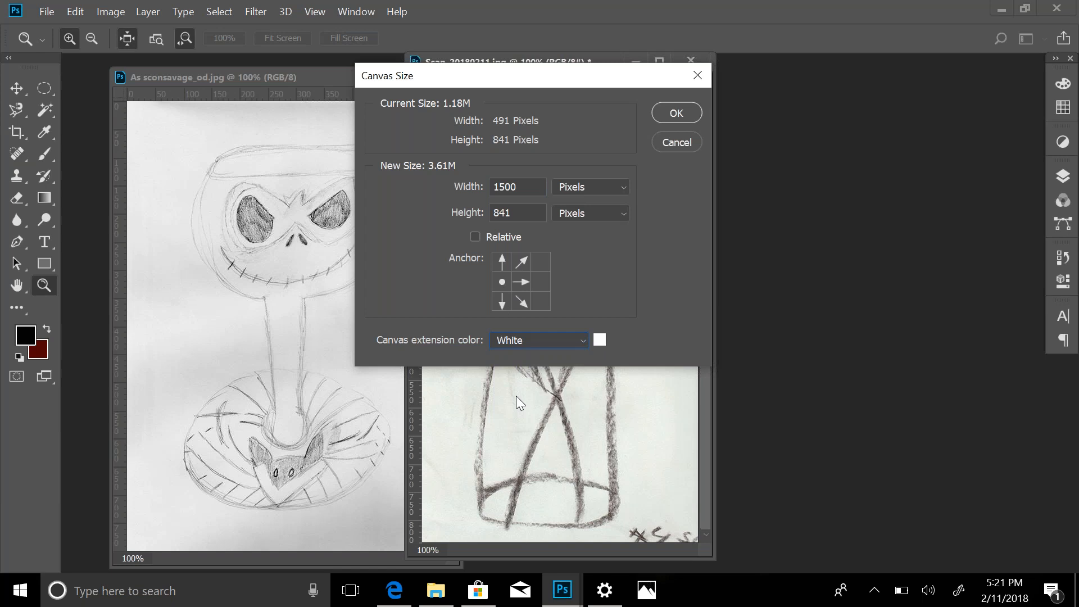
pyautogui.click(673, 113)
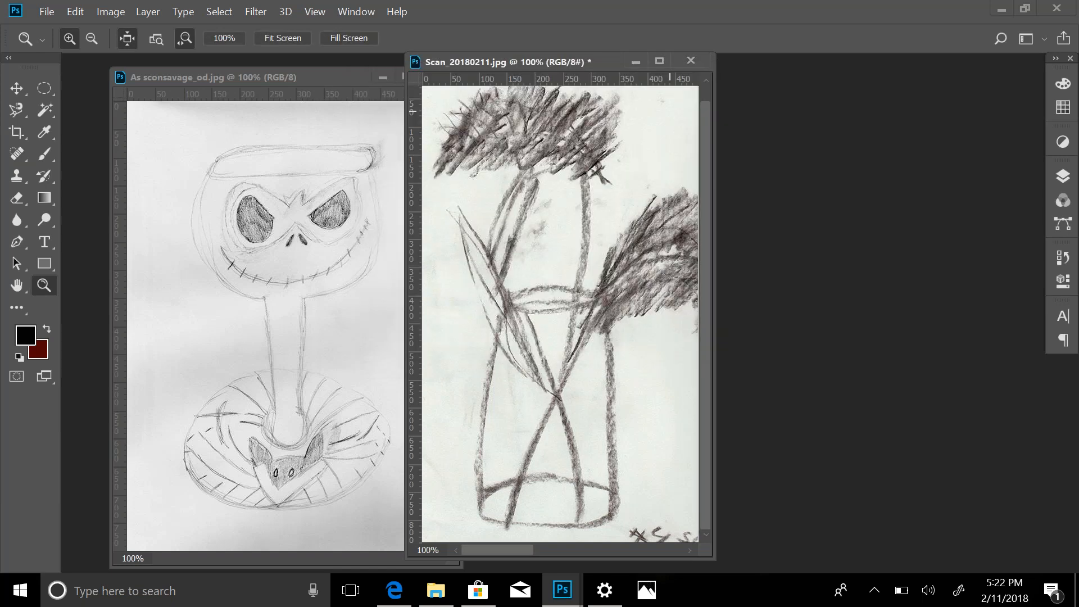
# Step: View the extended vase canvas at 100% and reposition its window so the whole width fits in the workspace
pyautogui.click(682, 528)
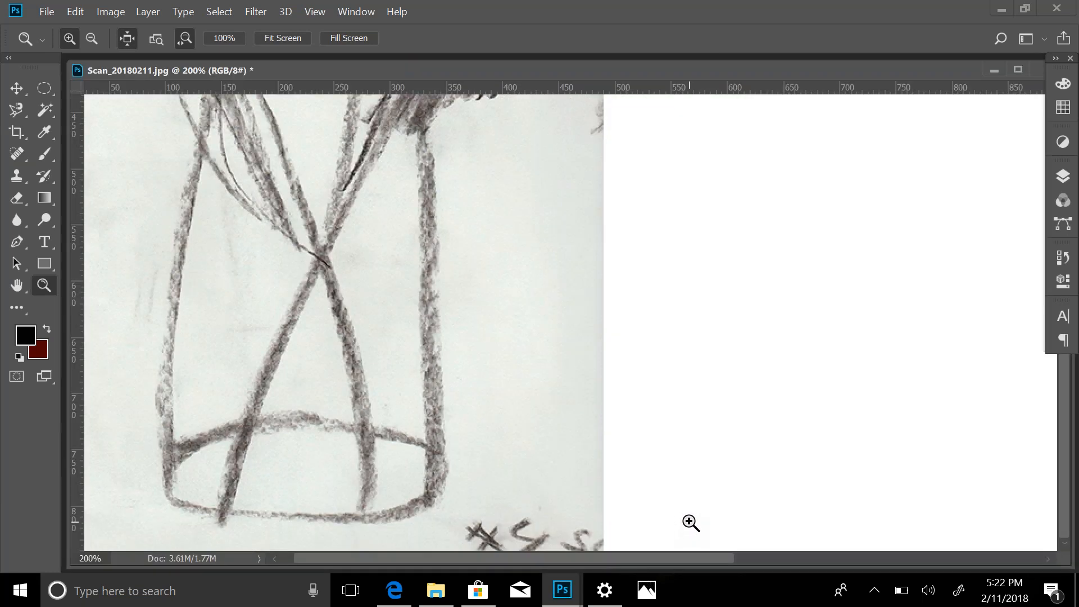
pyautogui.rightClick(689, 525)
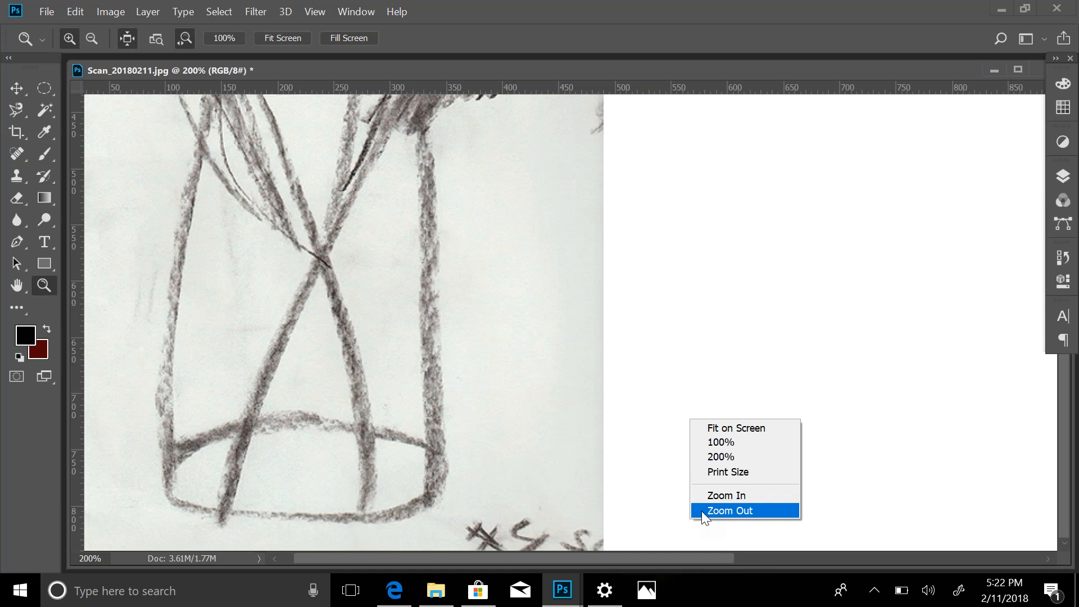
pyautogui.click(701, 510)
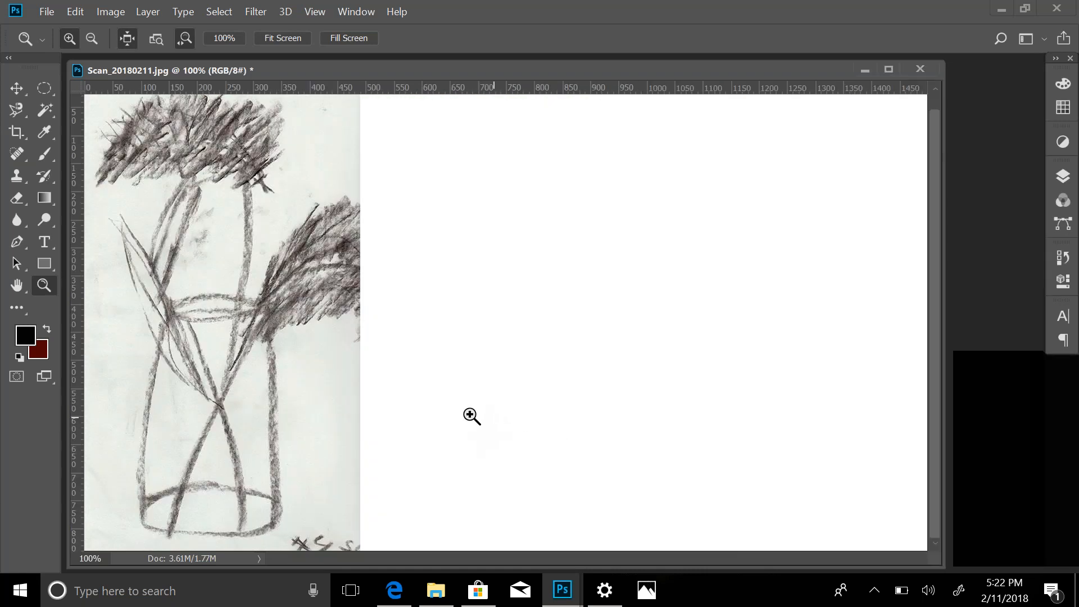
pyautogui.moveTo(411, 68); pyautogui.dragTo(492, 75)
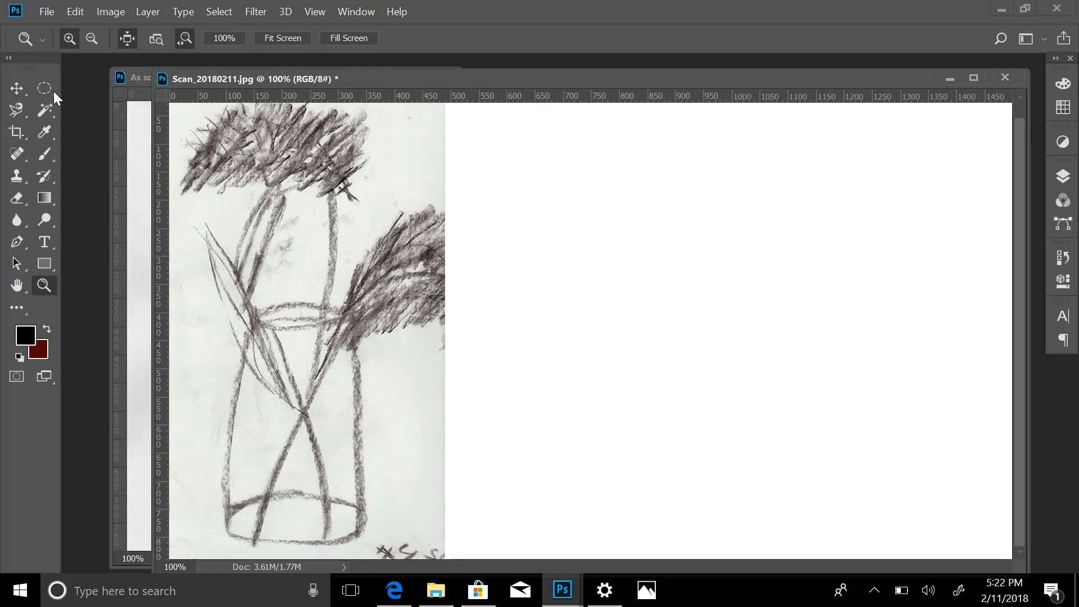
# Step: Copy the skull-faced goblet drawing into the widened vase scan with the Move tool, placing it directly beside the vase
pyautogui.click(15, 89)
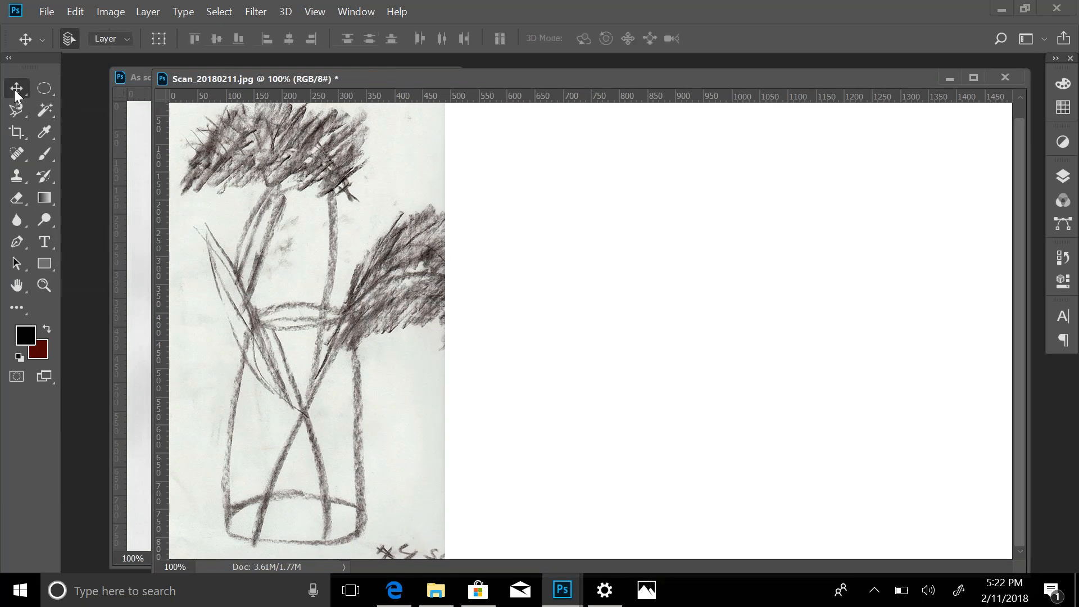
pyautogui.click(135, 195)
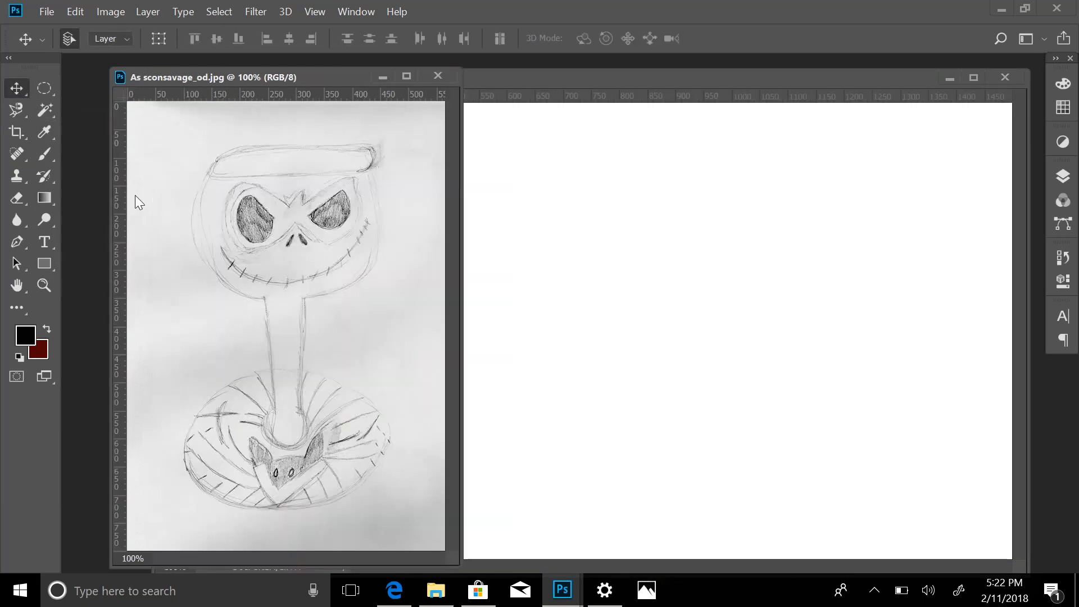
pyautogui.moveTo(208, 239)
pyautogui.mouseDown()
pyautogui.moveTo(517, 281)
pyautogui.moveTo(562, 266)
pyautogui.moveTo(548, 261)
pyautogui.moveTo(557, 279)
pyautogui.moveTo(512, 243)
pyautogui.mouseUp()
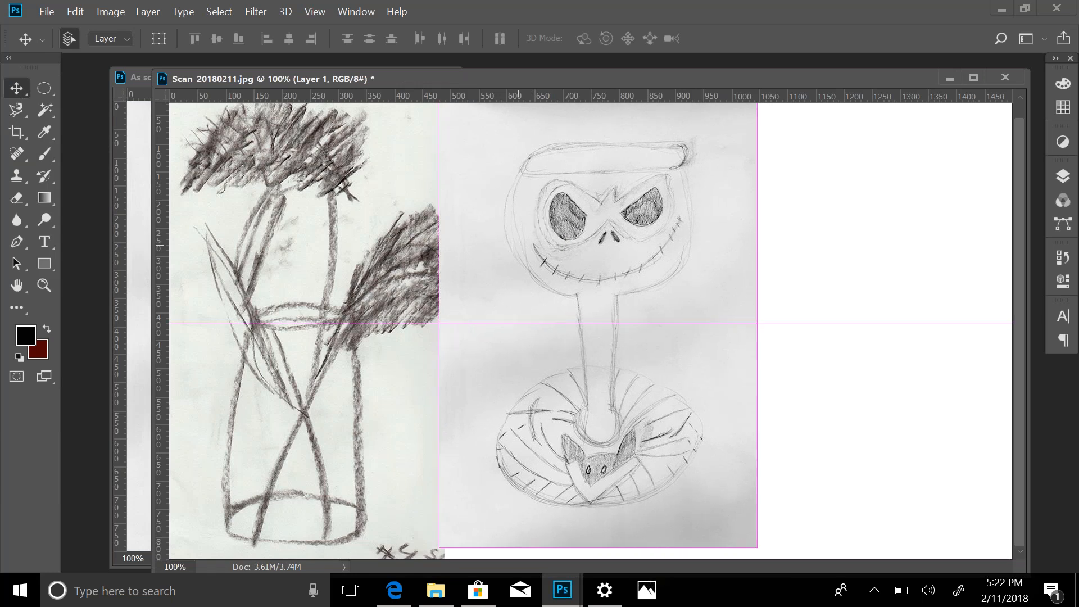
# Step: Copy the entire goblet drawing, paste it into the vase scan, and move the pasted copy into the blank canvas beside the first goblet
pyautogui.click(143, 269)
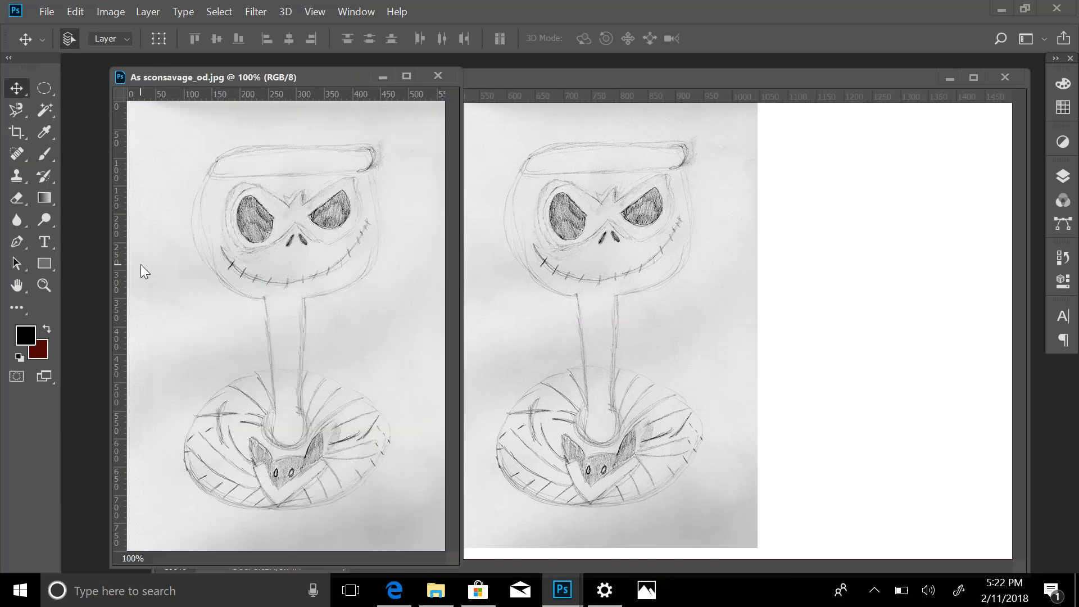
pyautogui.hotkey('ctrl', 'a')
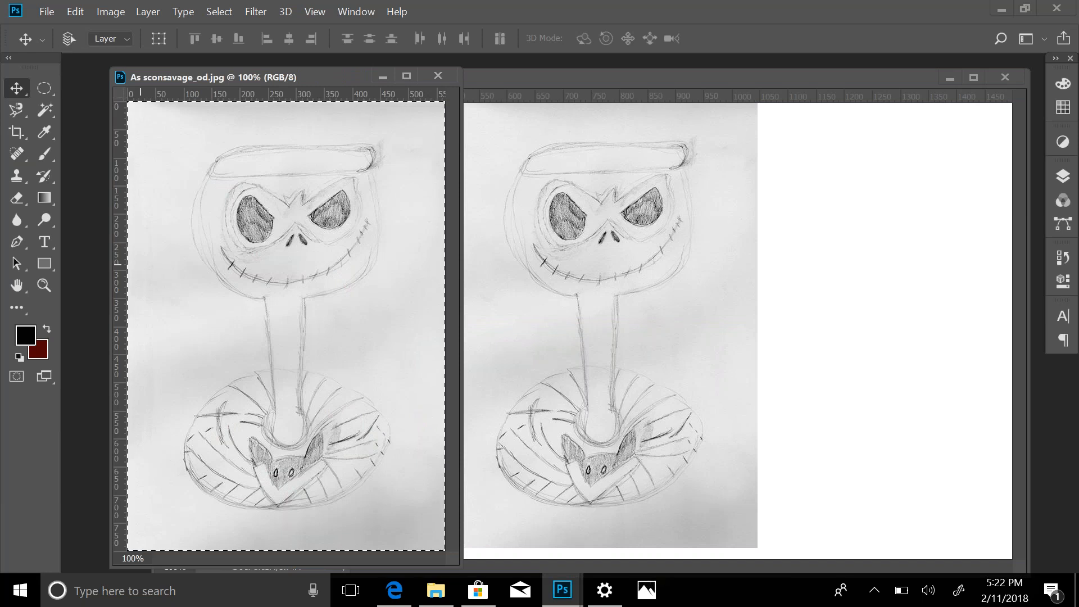
pyautogui.hotkey('ctrl', 'c')
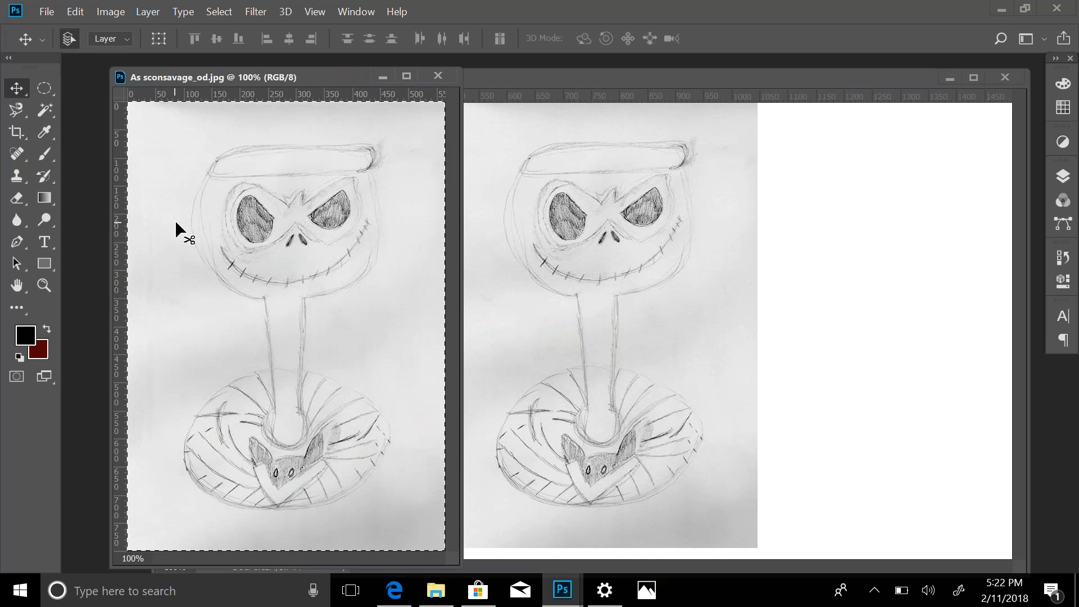
pyautogui.click(569, 324)
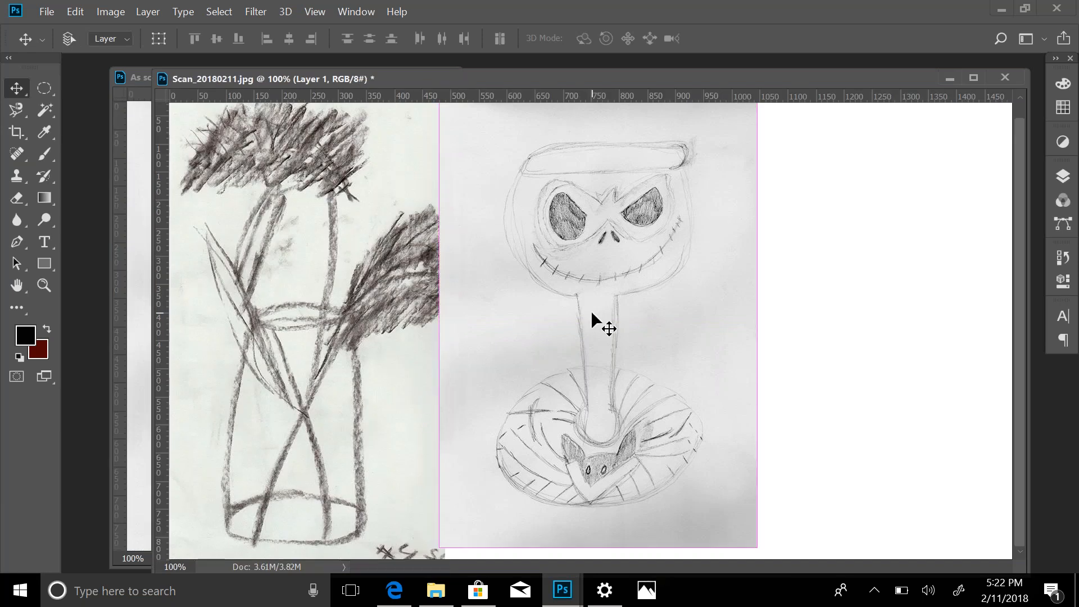
pyautogui.hotkey('ctrl', 'v')
pyautogui.moveTo(620, 286)
pyautogui.mouseDown()
pyautogui.moveTo(819, 285)
pyautogui.moveTo(886, 248)
pyautogui.moveTo(893, 267)
pyautogui.moveTo(884, 283)
pyautogui.moveTo(872, 275)
pyautogui.mouseUp()
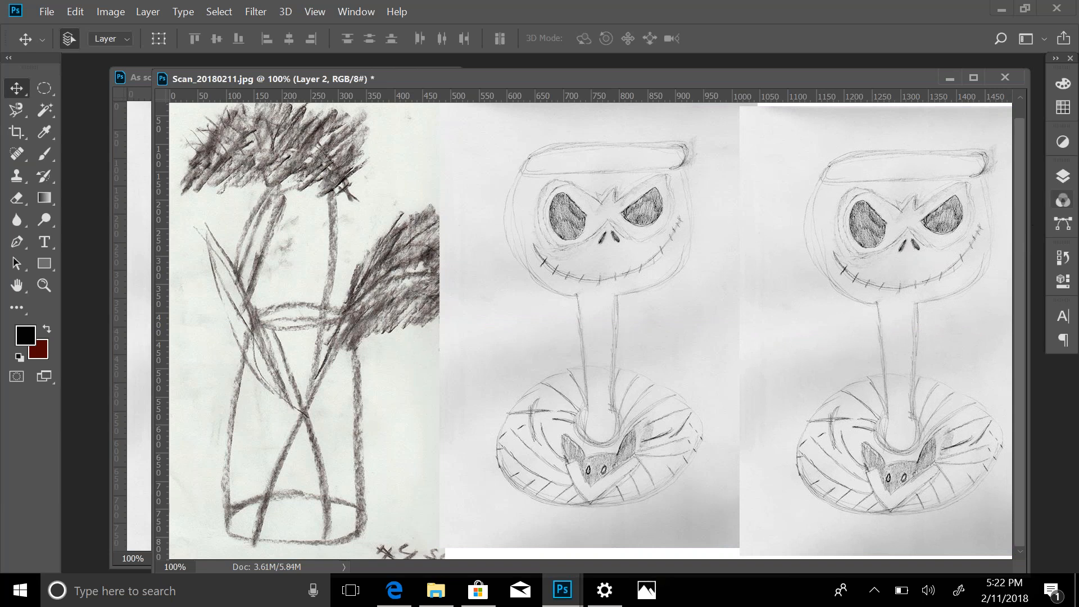
# Step: Show the combined drawing's layers and flatten the image into a single background layer
pyautogui.click(1063, 177)
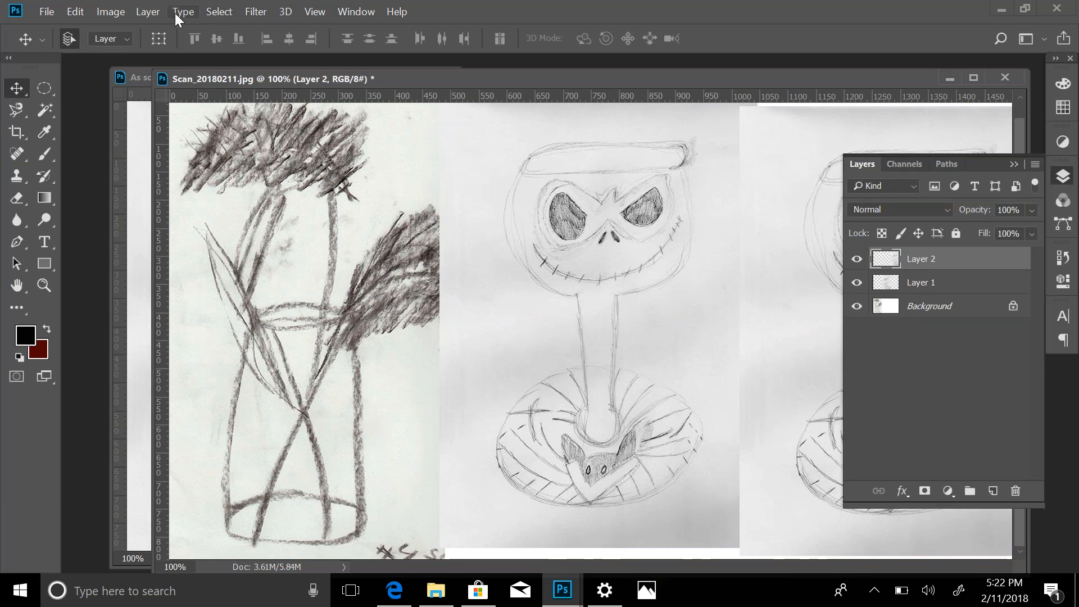
pyautogui.click(158, 12)
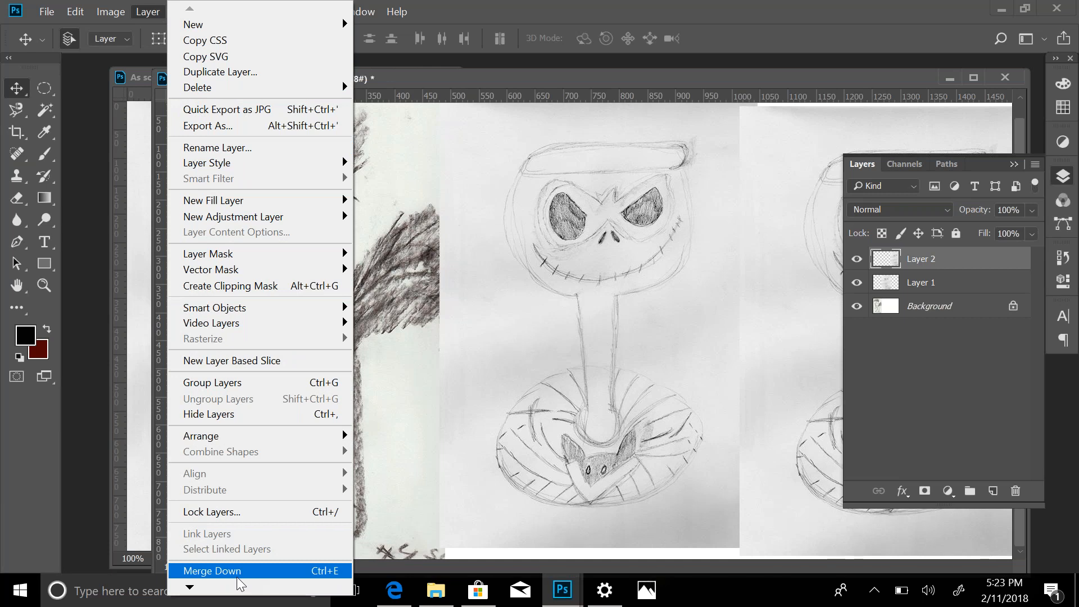
pyautogui.moveTo(232, 586)
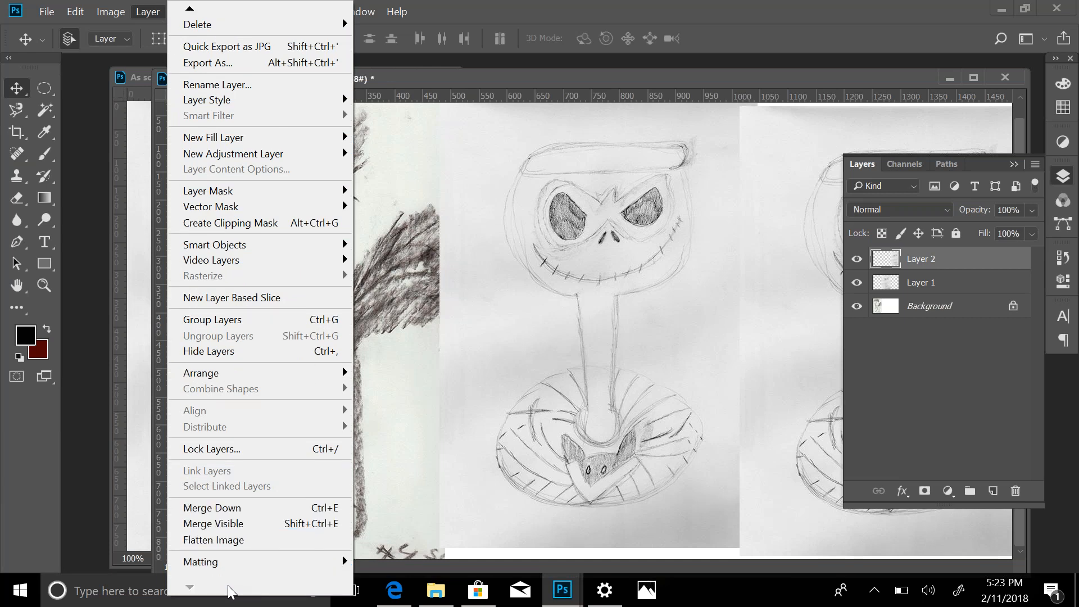
pyautogui.click(247, 541)
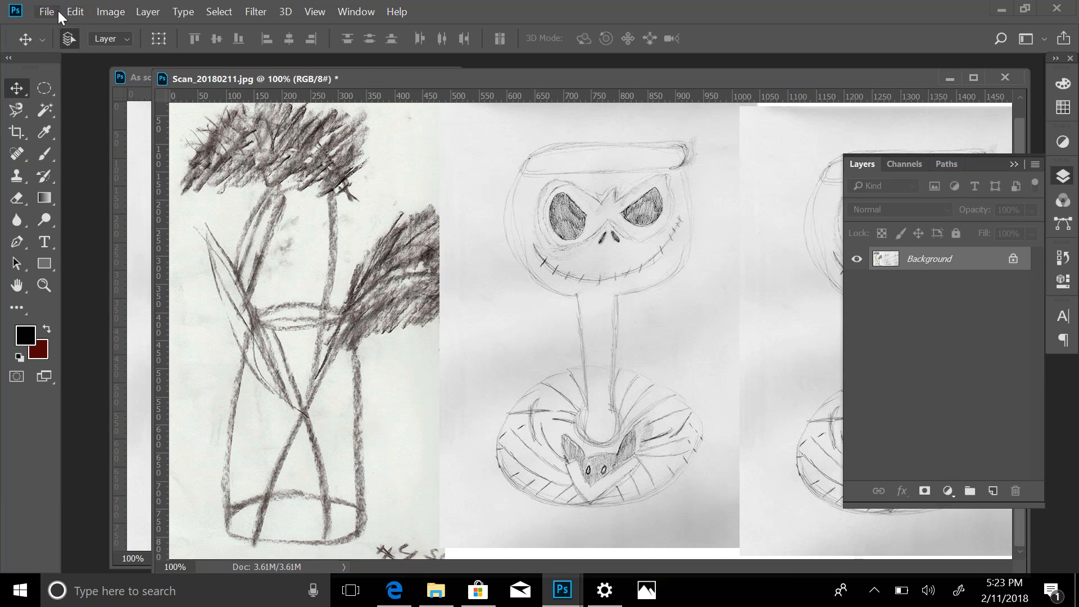
pyautogui.click(75, 13)
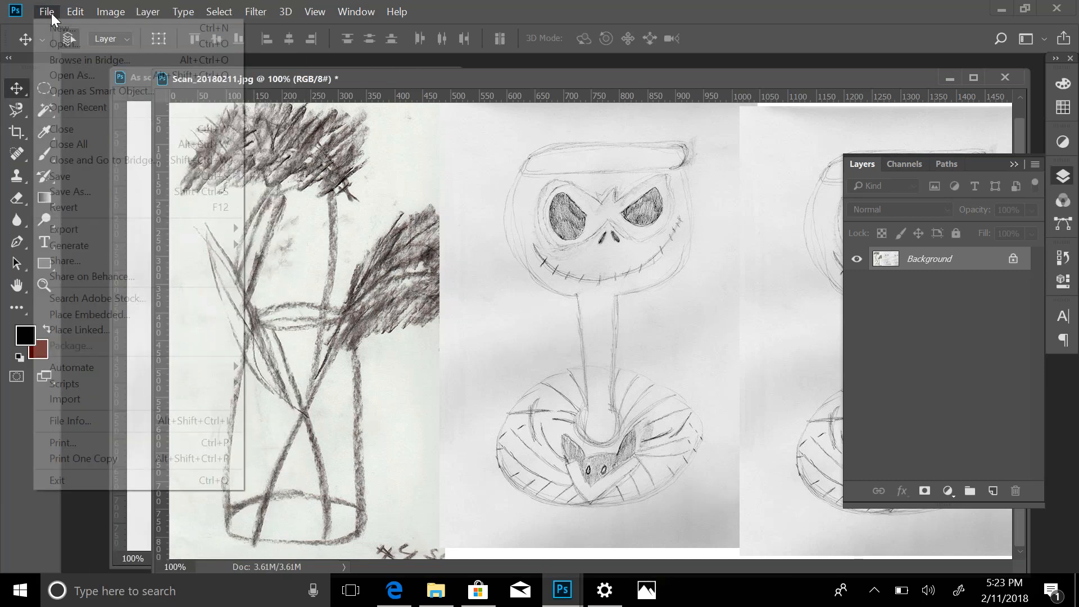
pyautogui.click(52, 13)
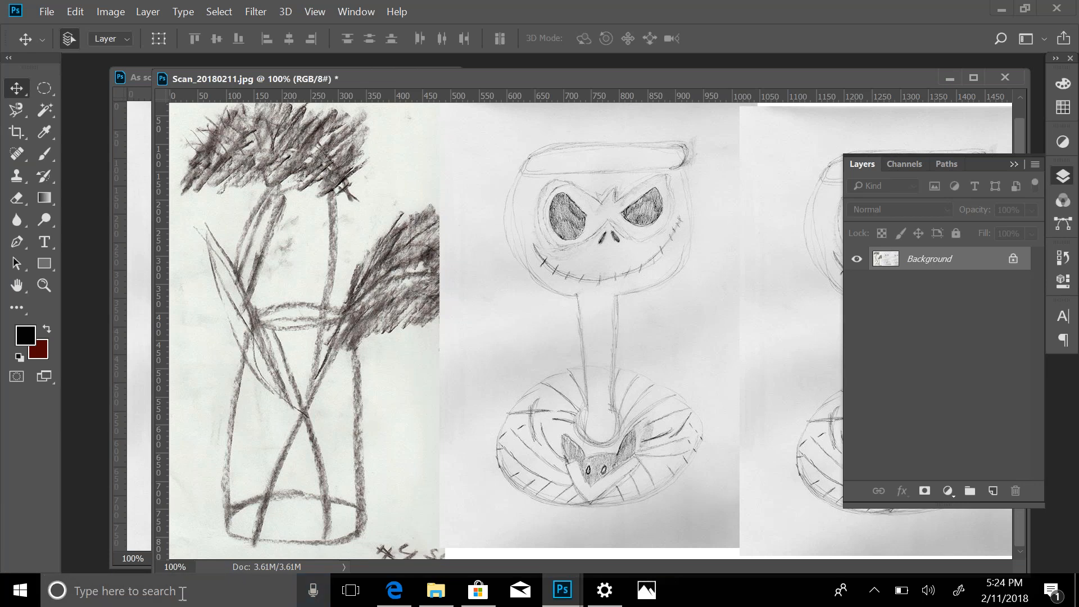
# Step: Examine the computer's device specifications on the About page of Windows Settings, then close Settings
pyautogui.rightClick(21, 595)
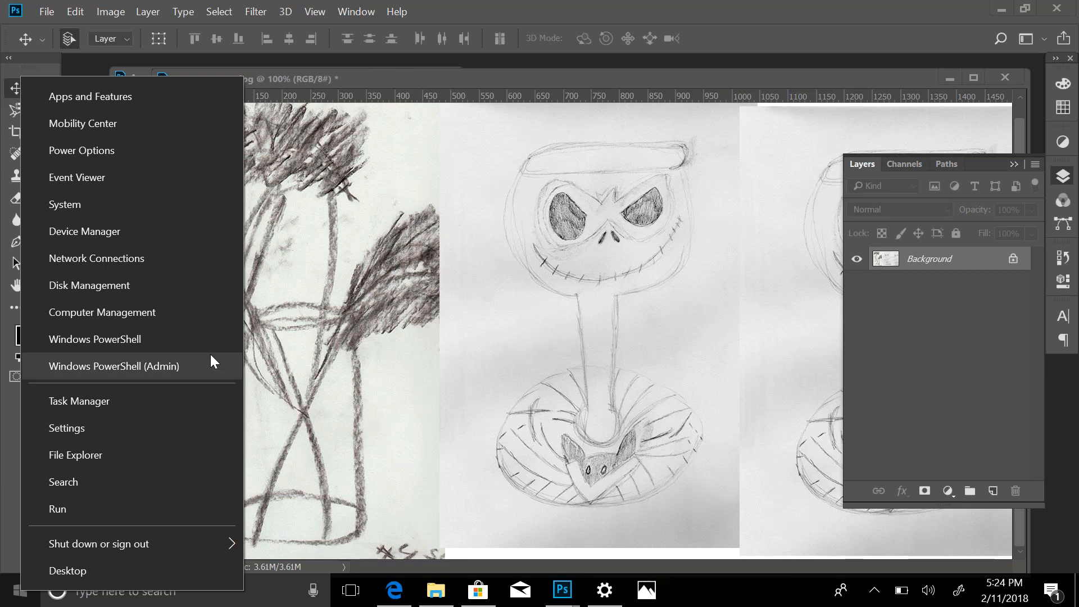
pyautogui.click(82, 205)
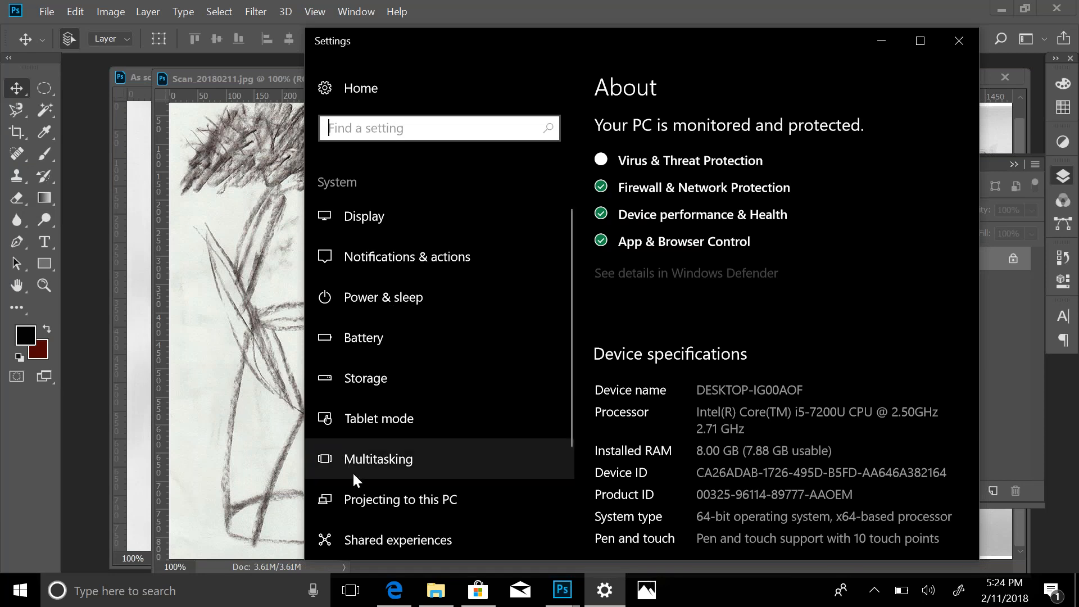
pyautogui.scroll(-3, 369, 501)
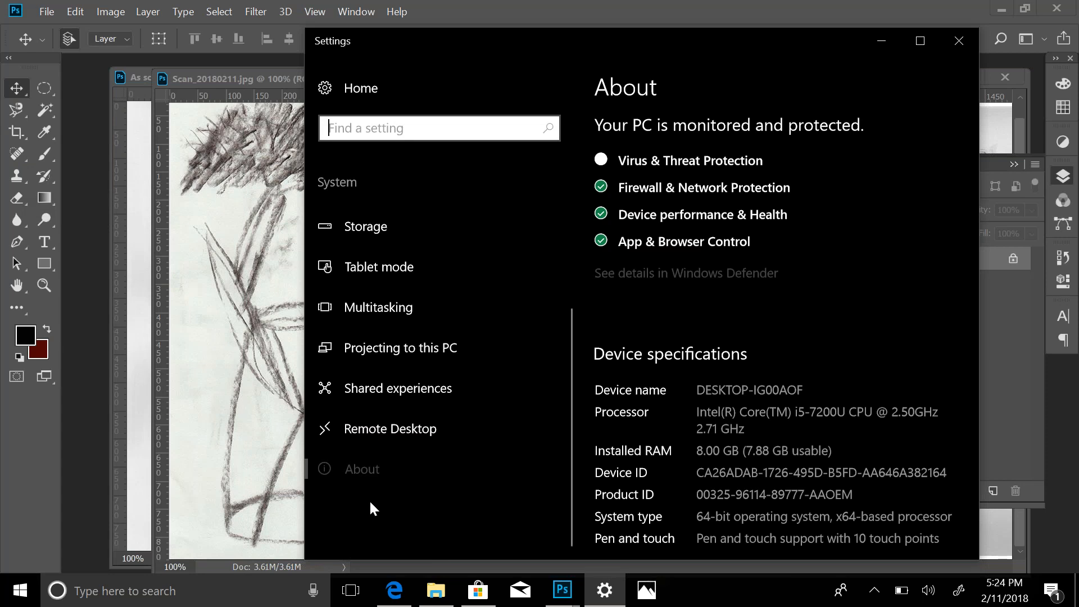
pyautogui.scroll(-1, 602, 441)
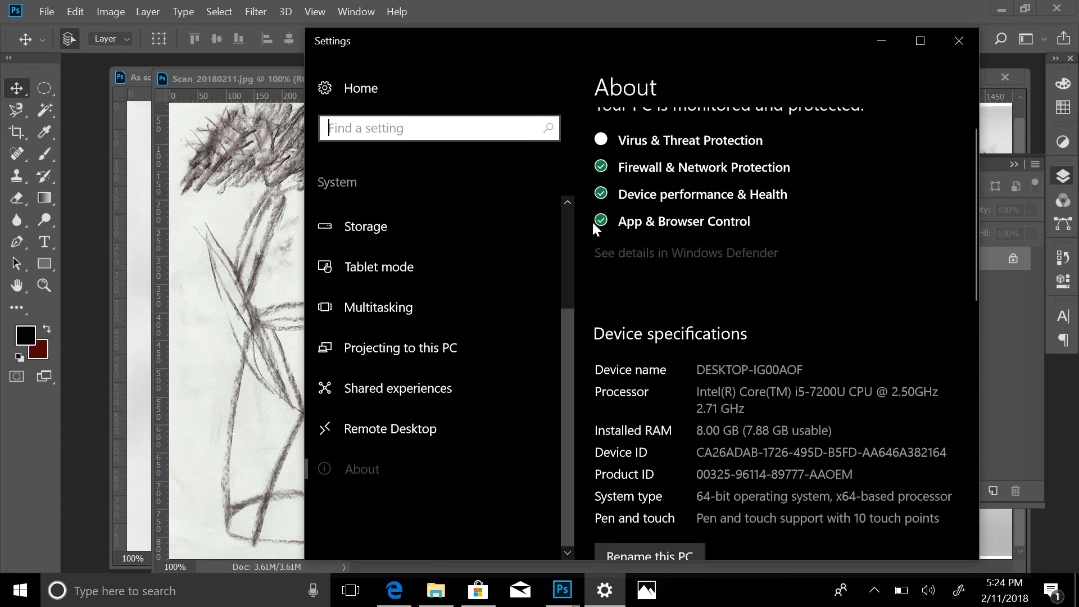
pyautogui.scroll(1, 558, 236)
pyautogui.scroll(1, 678, 237)
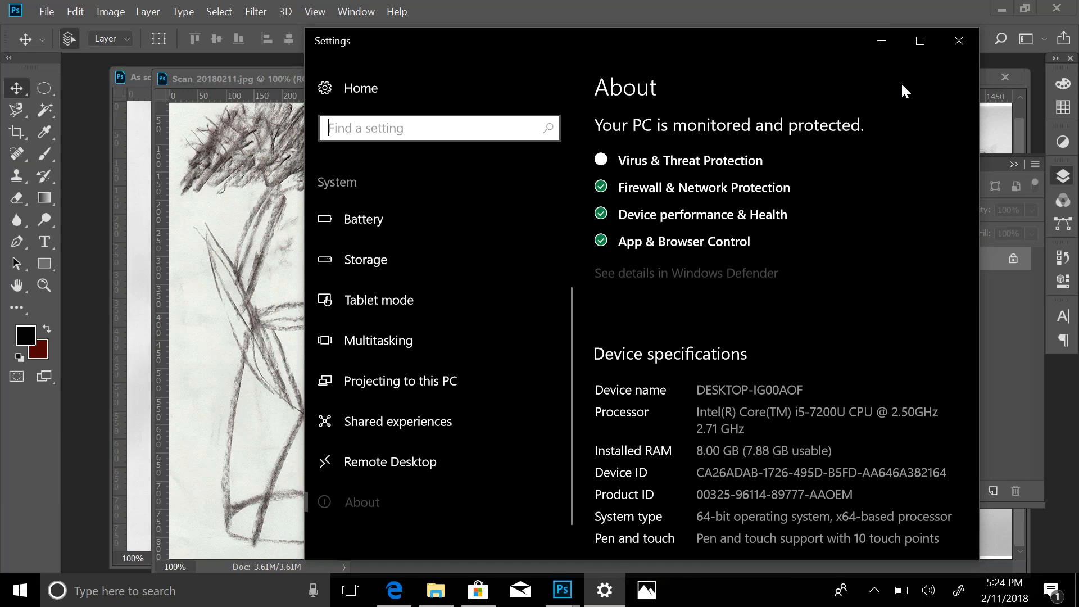
pyautogui.click(957, 41)
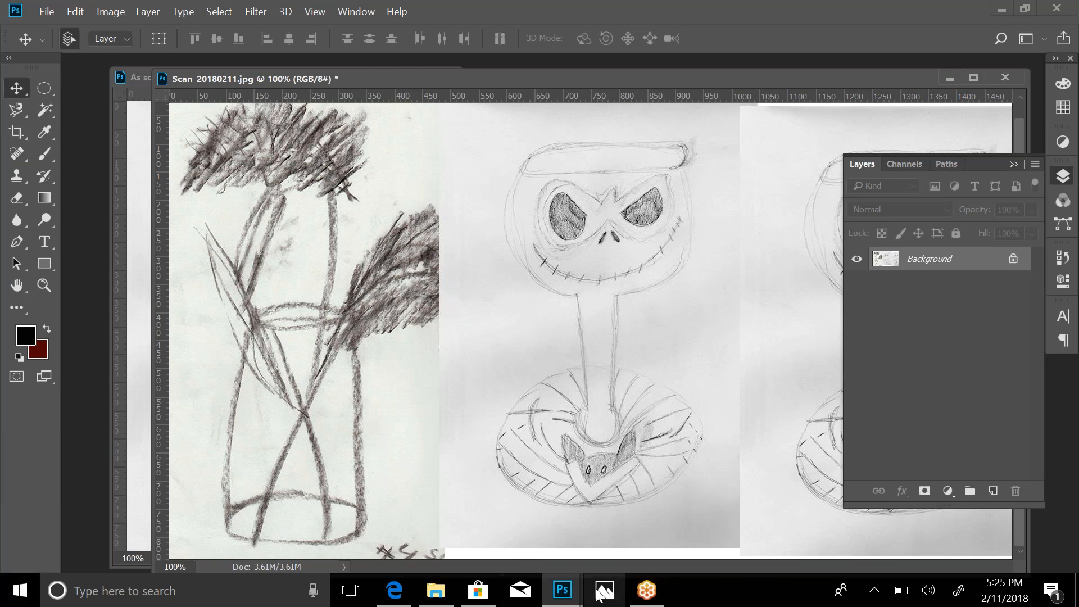
pyautogui.click(646, 590)
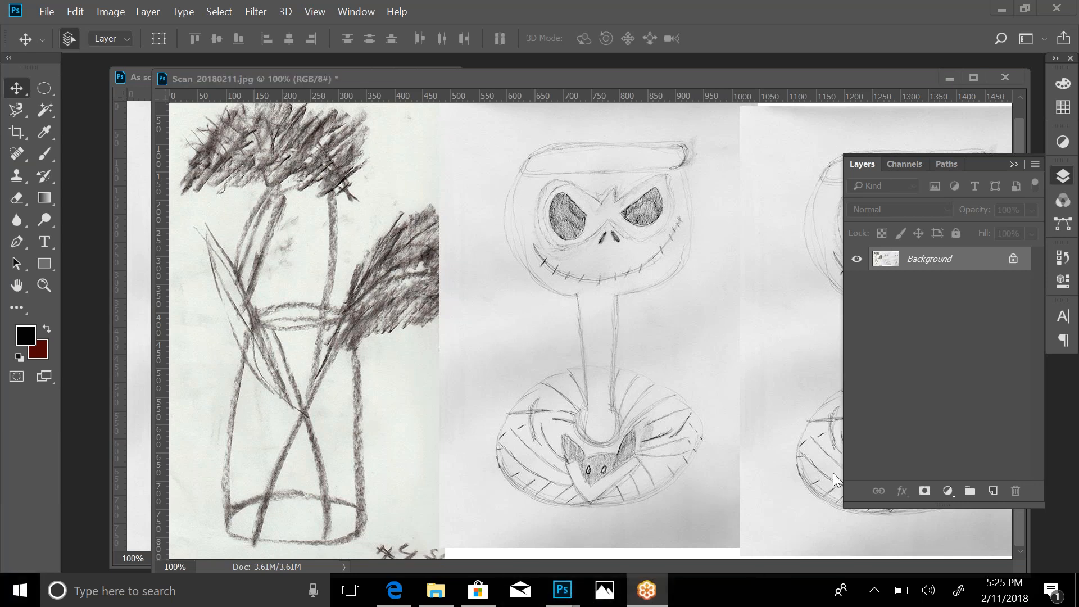